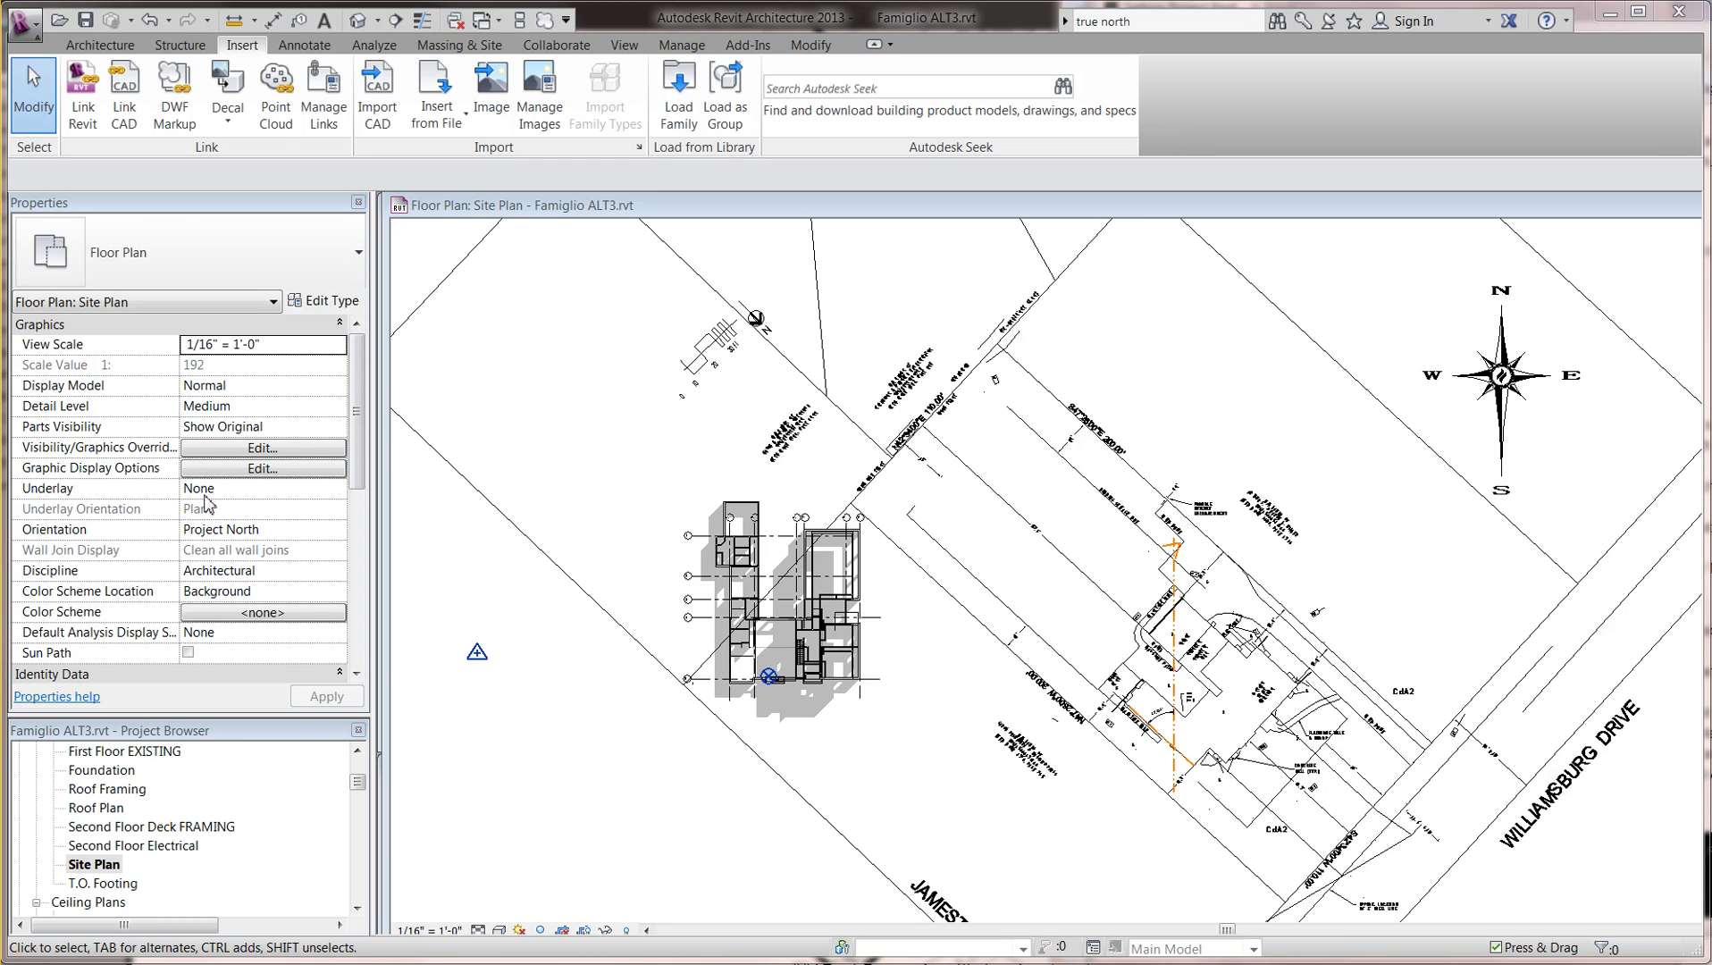
Set the Site Plan view's orientation to Project North.
left_click(326, 532)
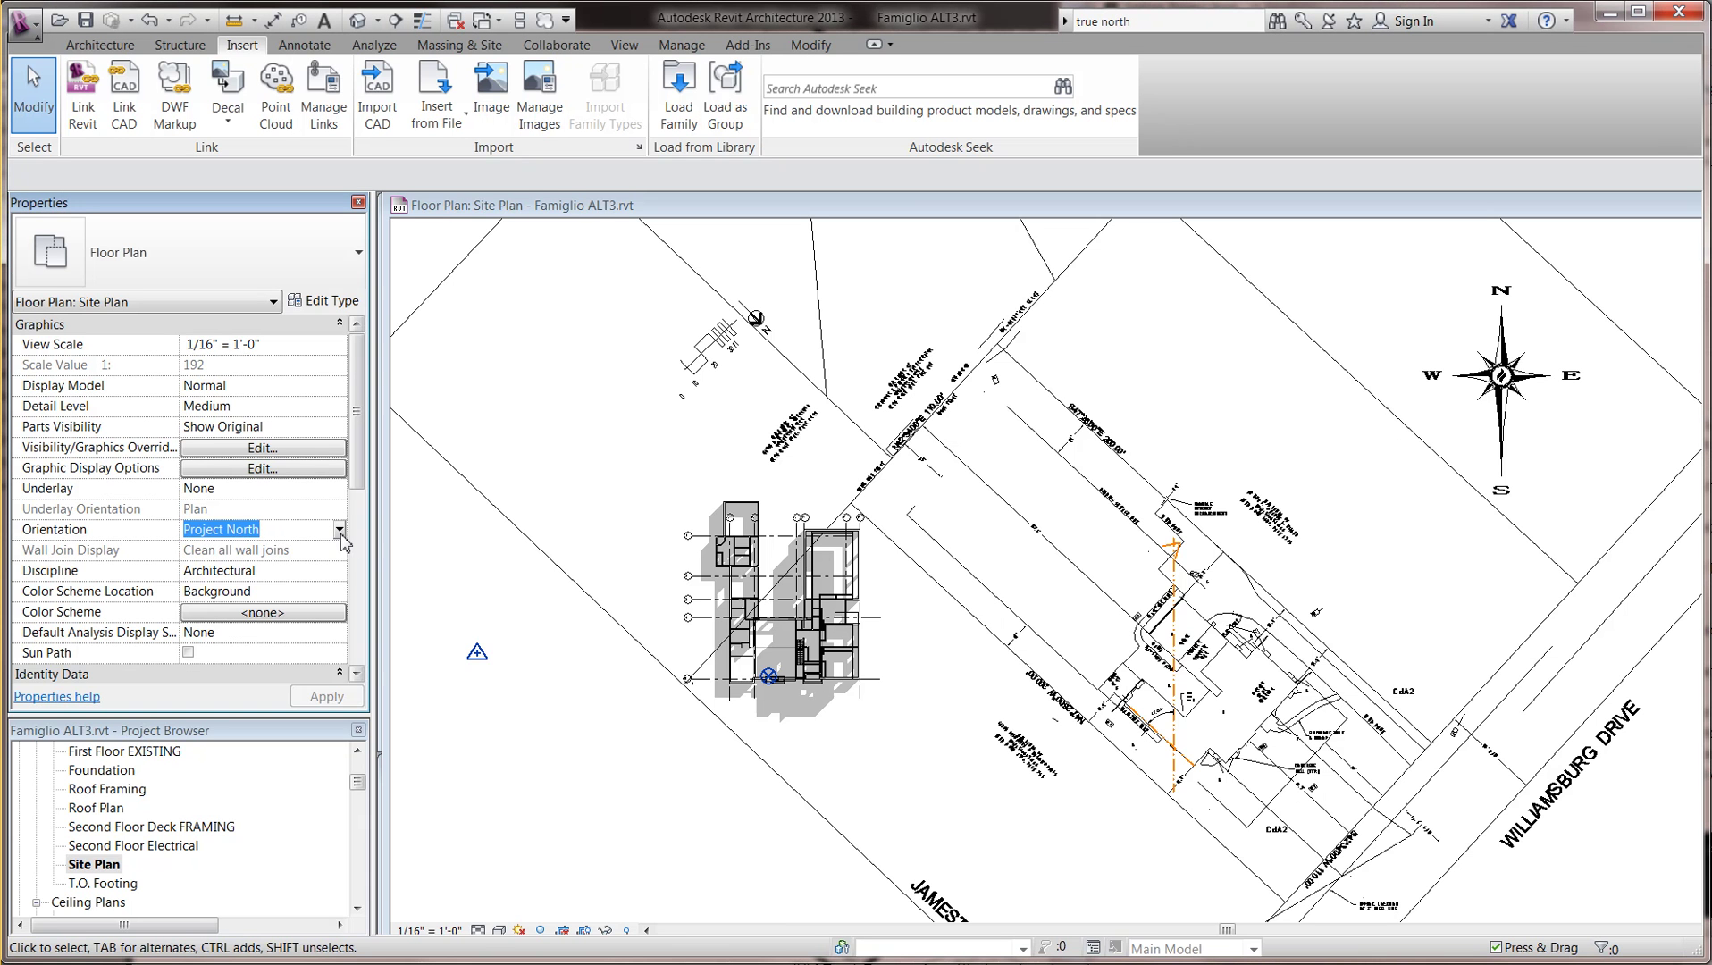
left_click(338, 530)
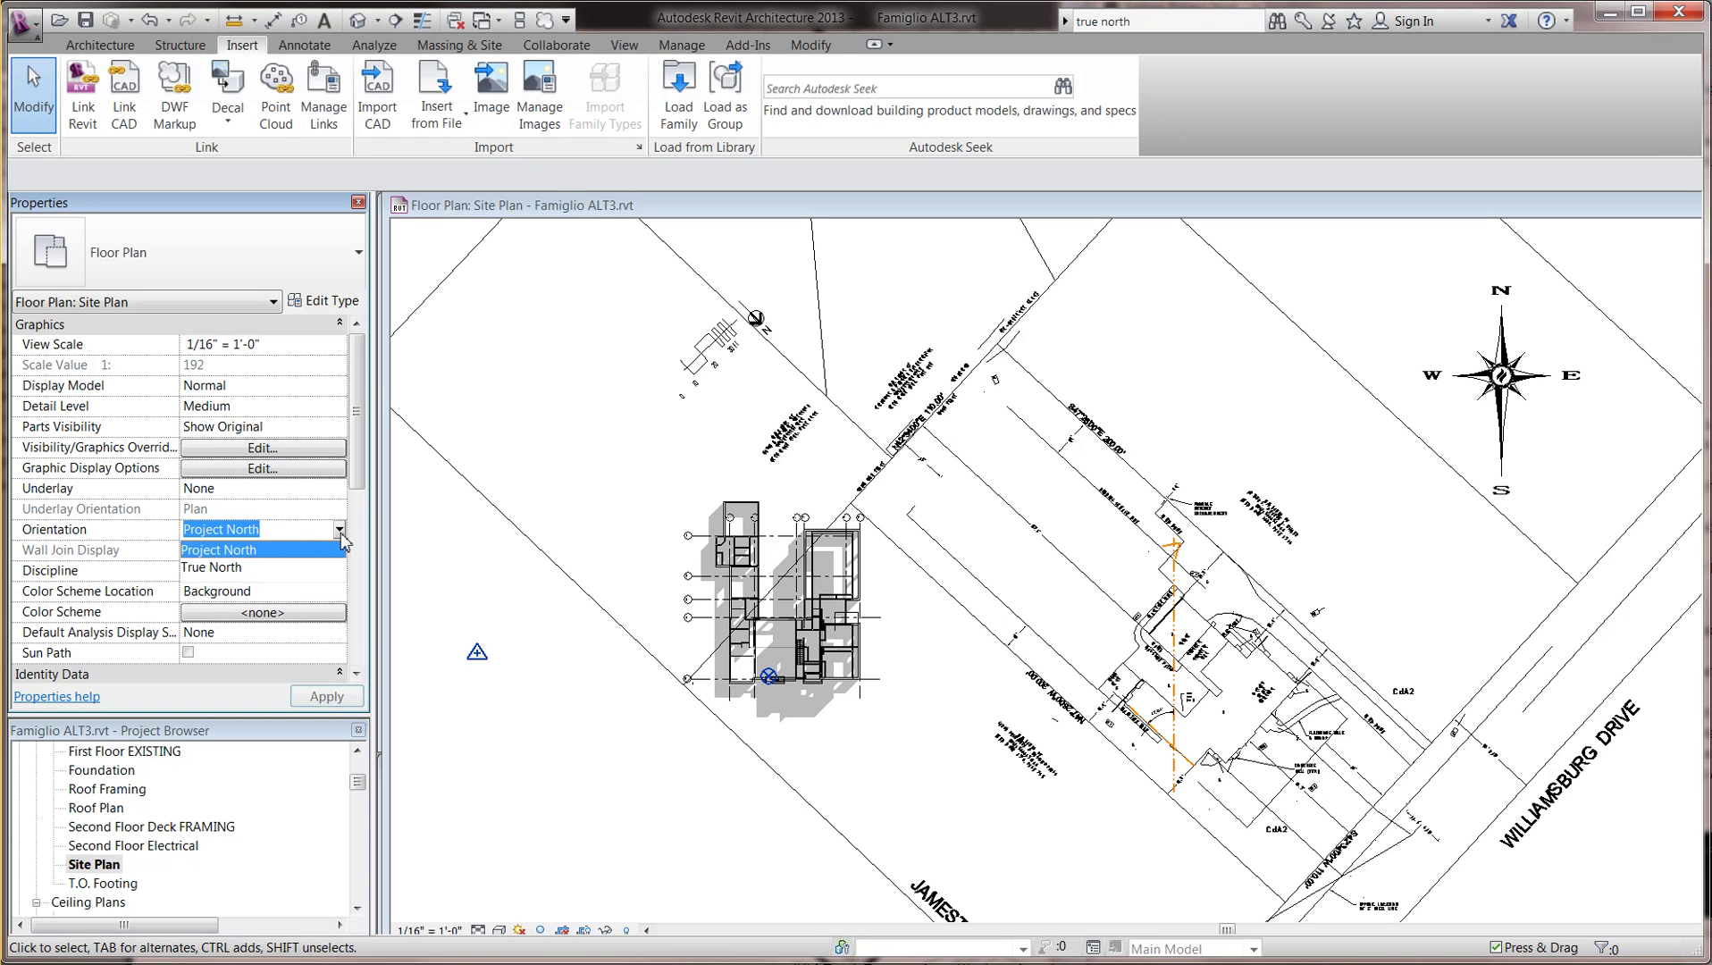
left_click(270, 533)
left_click(271, 532)
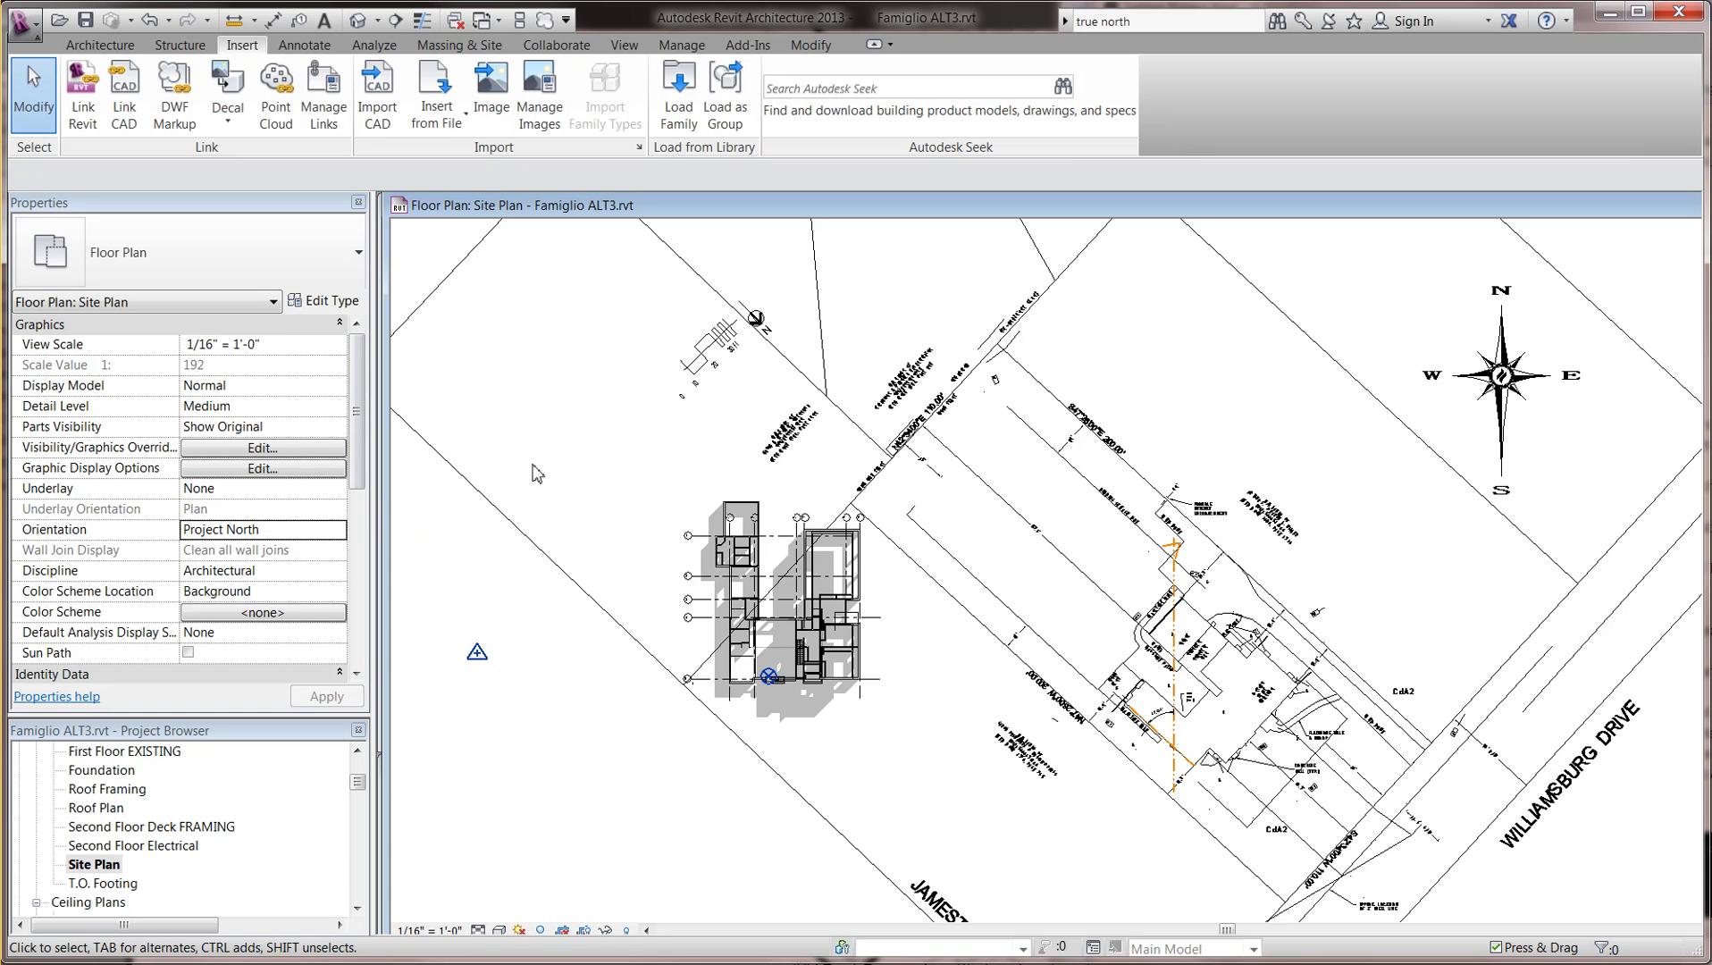
Expand the Site category in the view's Visibility/Graphic Overrides, keep Survey Point switched on, and apply the settings.
left_click(206, 449)
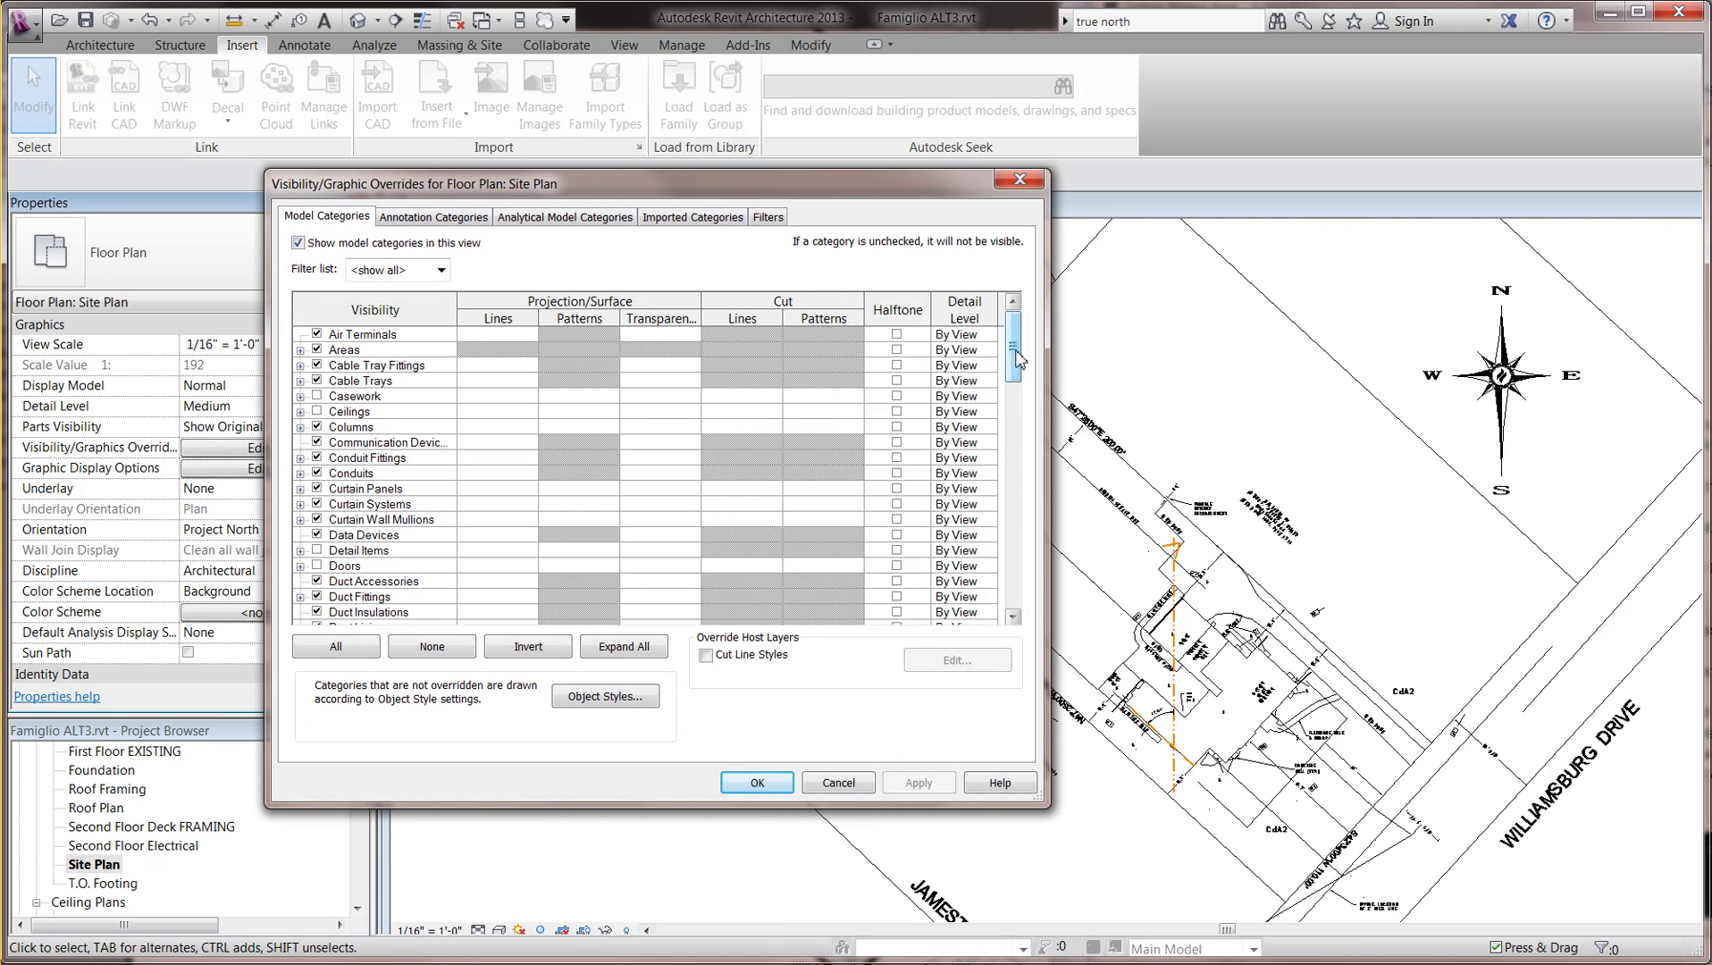
left_click_drag(1010, 356, 1020, 601)
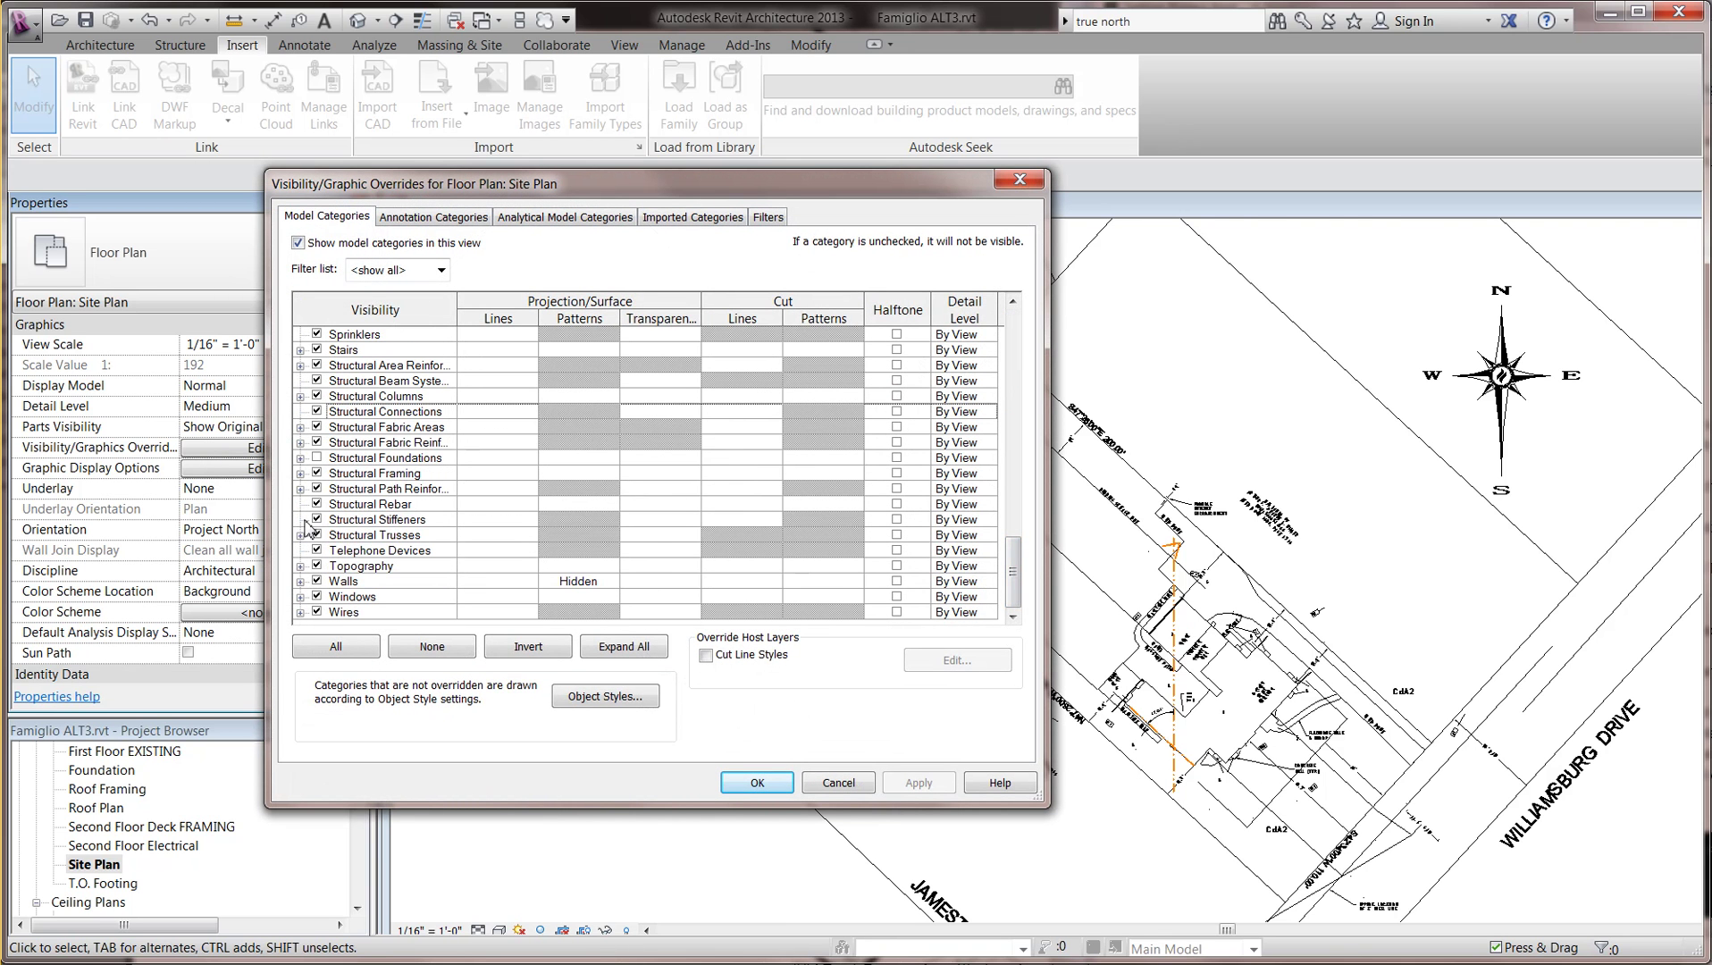
scroll(309, 402, "up", 2)
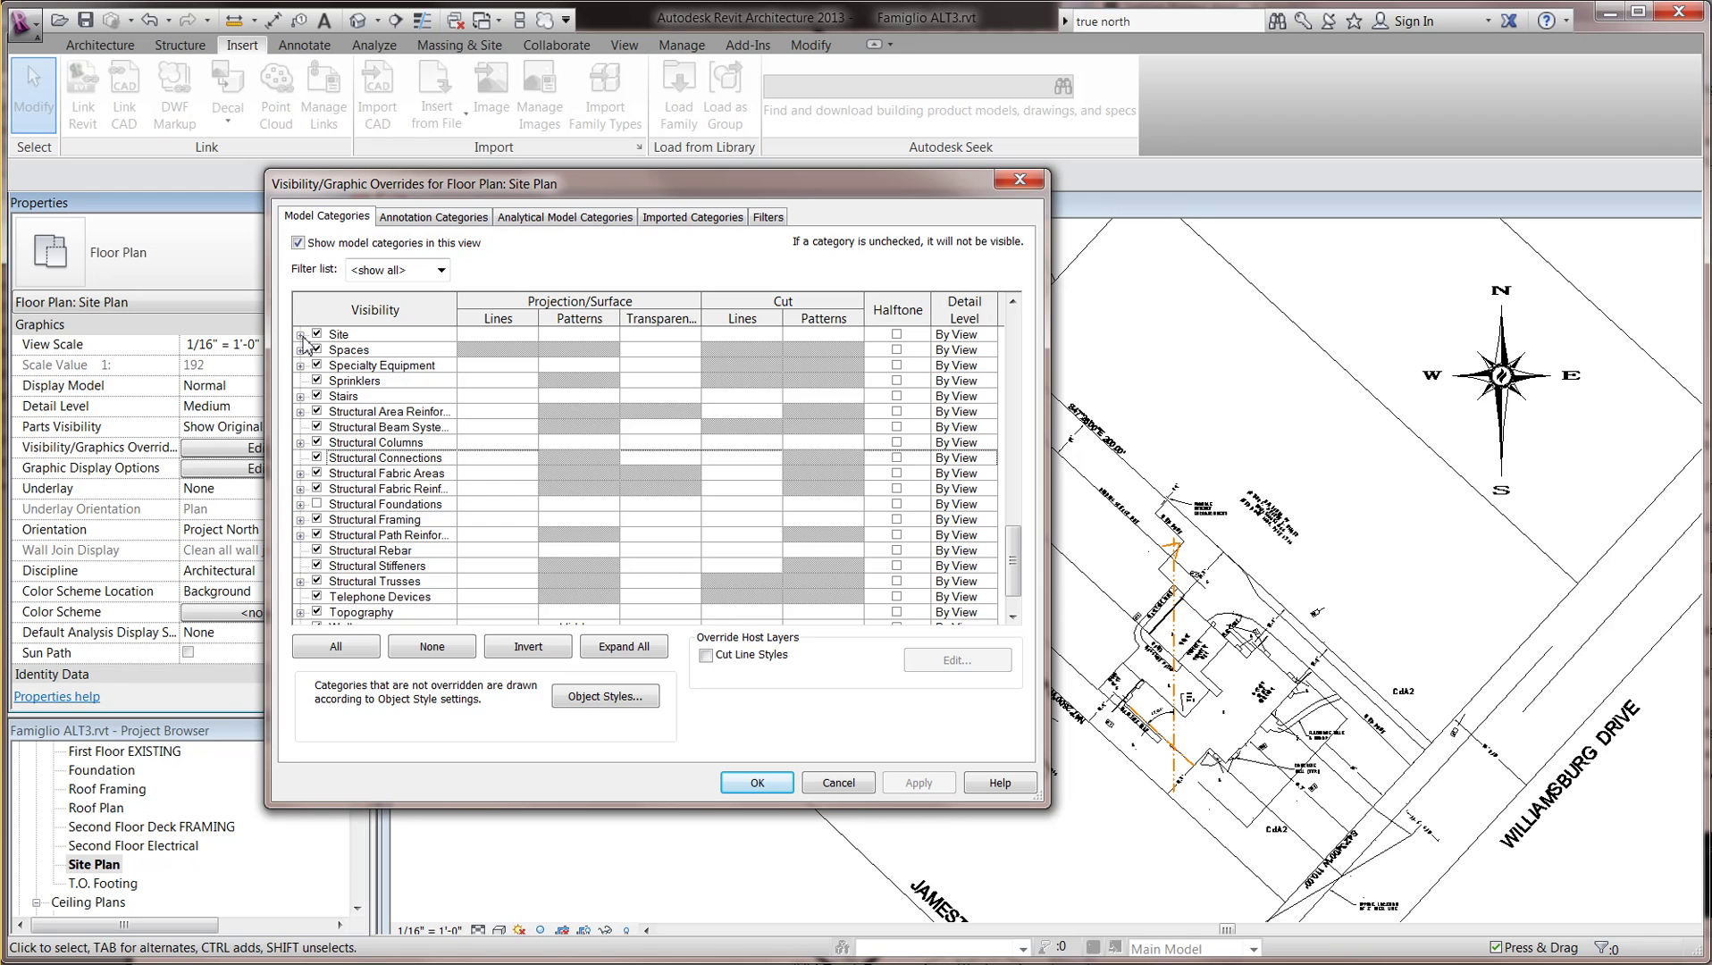
left_click(300, 336)
left_click_drag(1014, 482, 1015, 533)
left_click(374, 432)
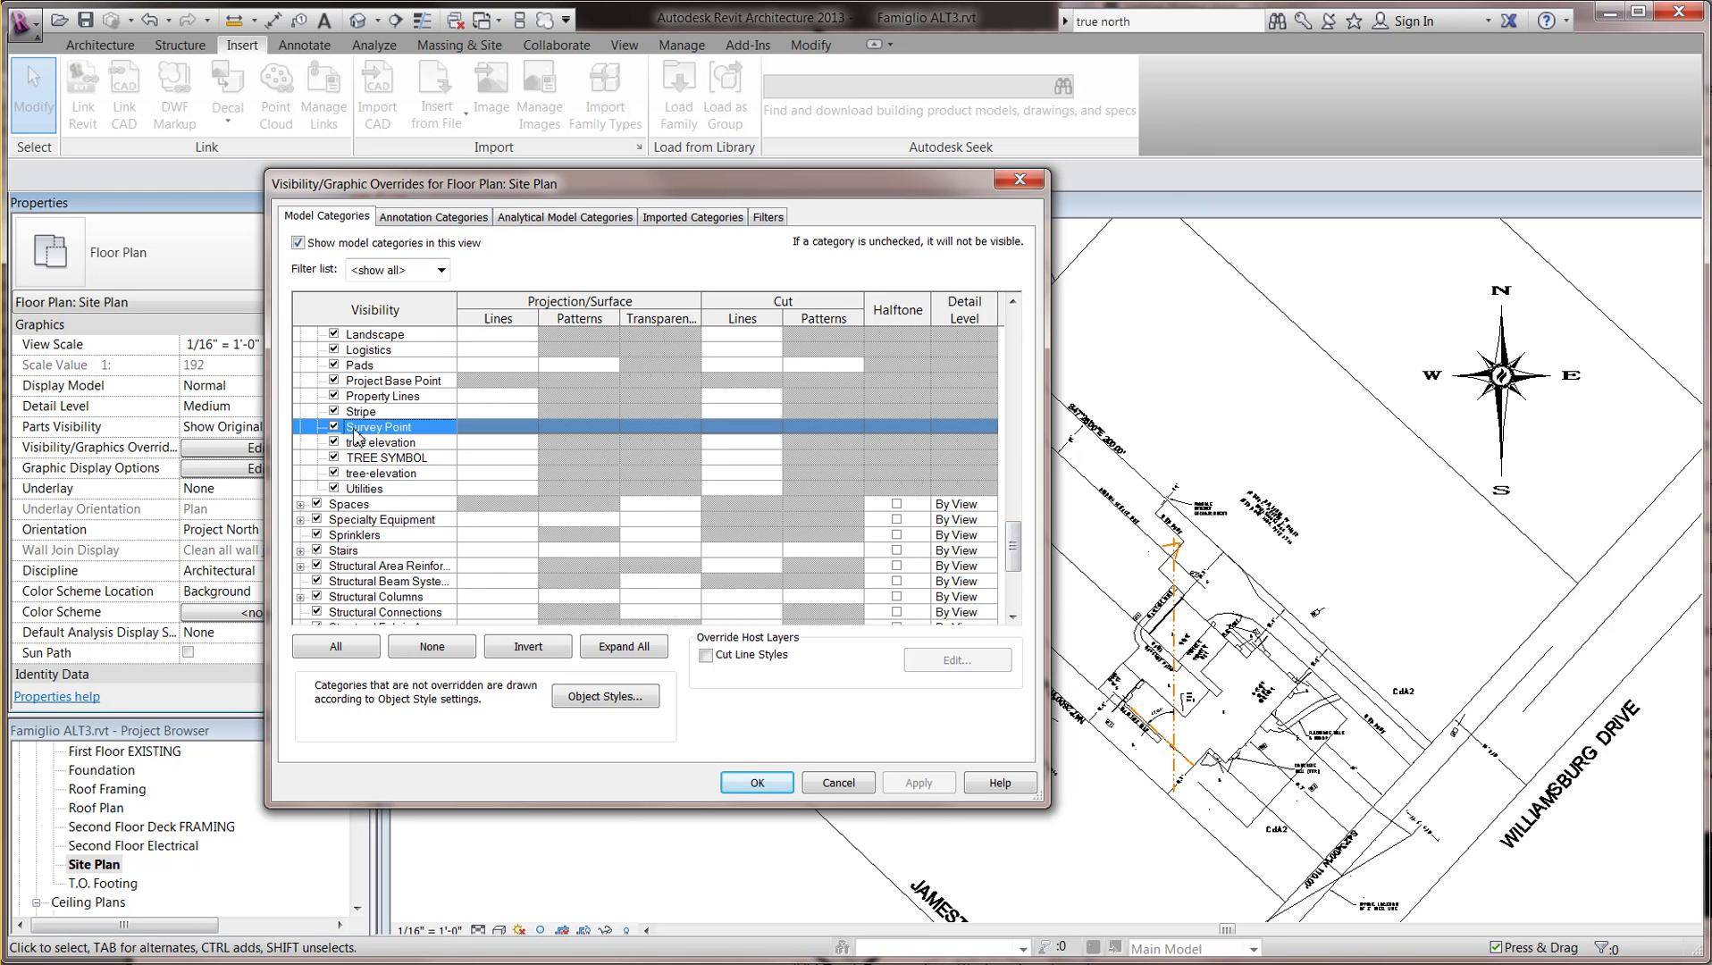
left_click(333, 427)
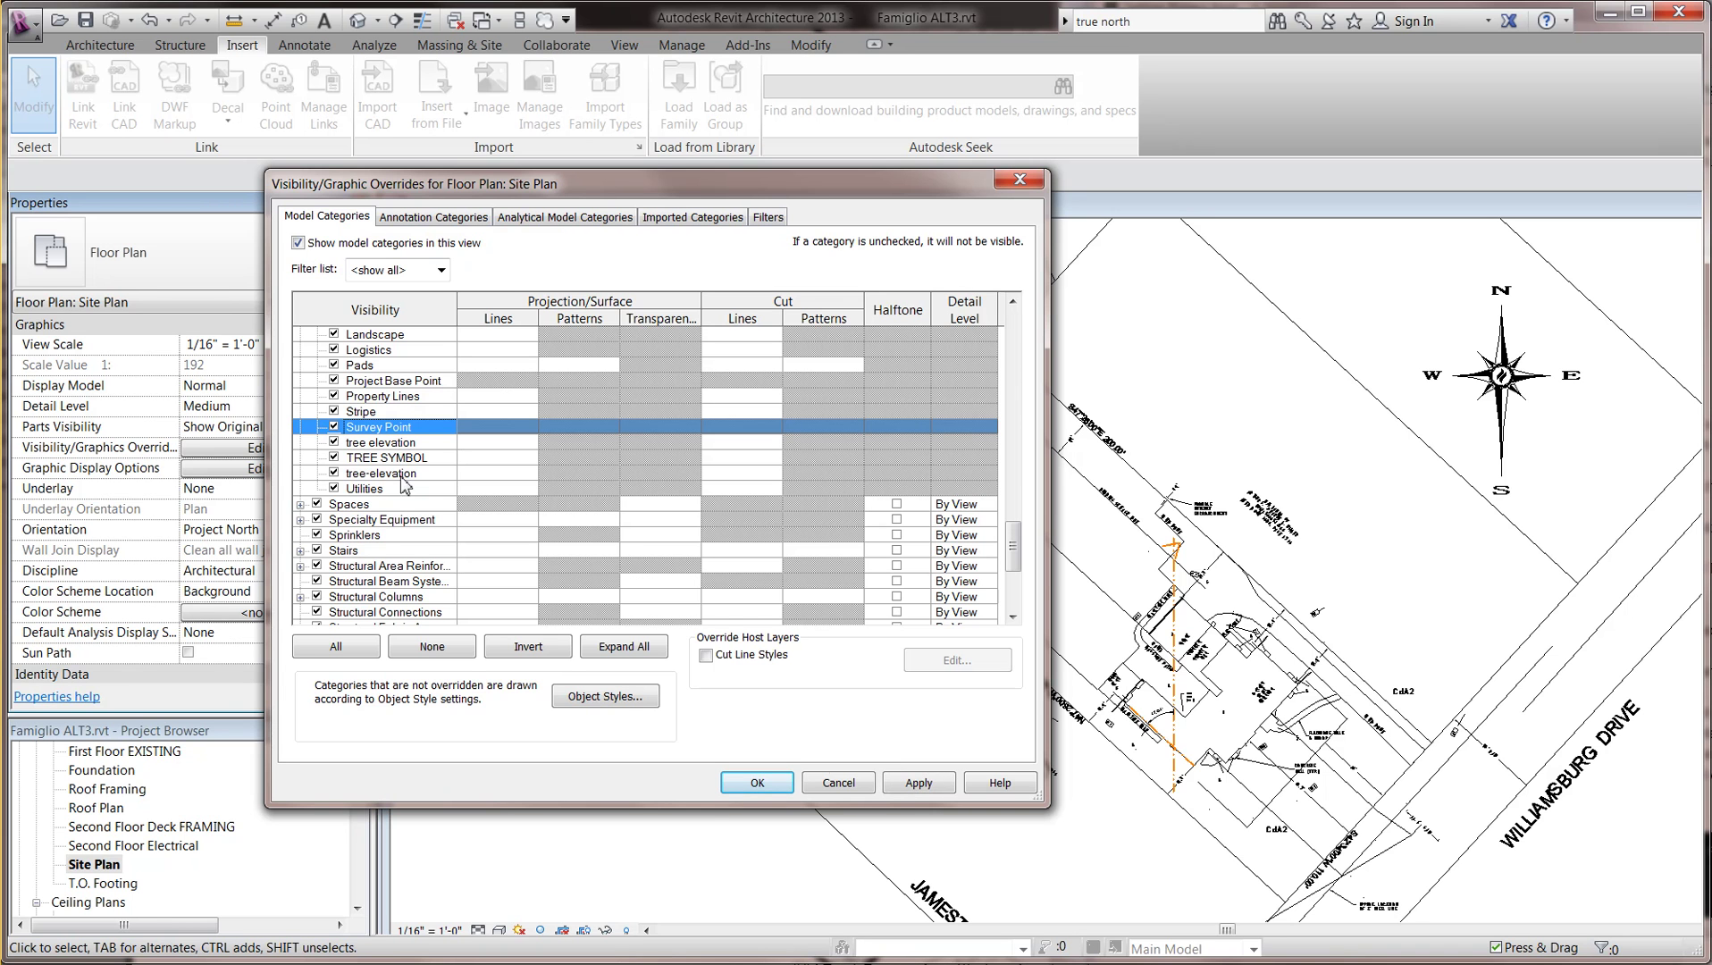
left_click(915, 792)
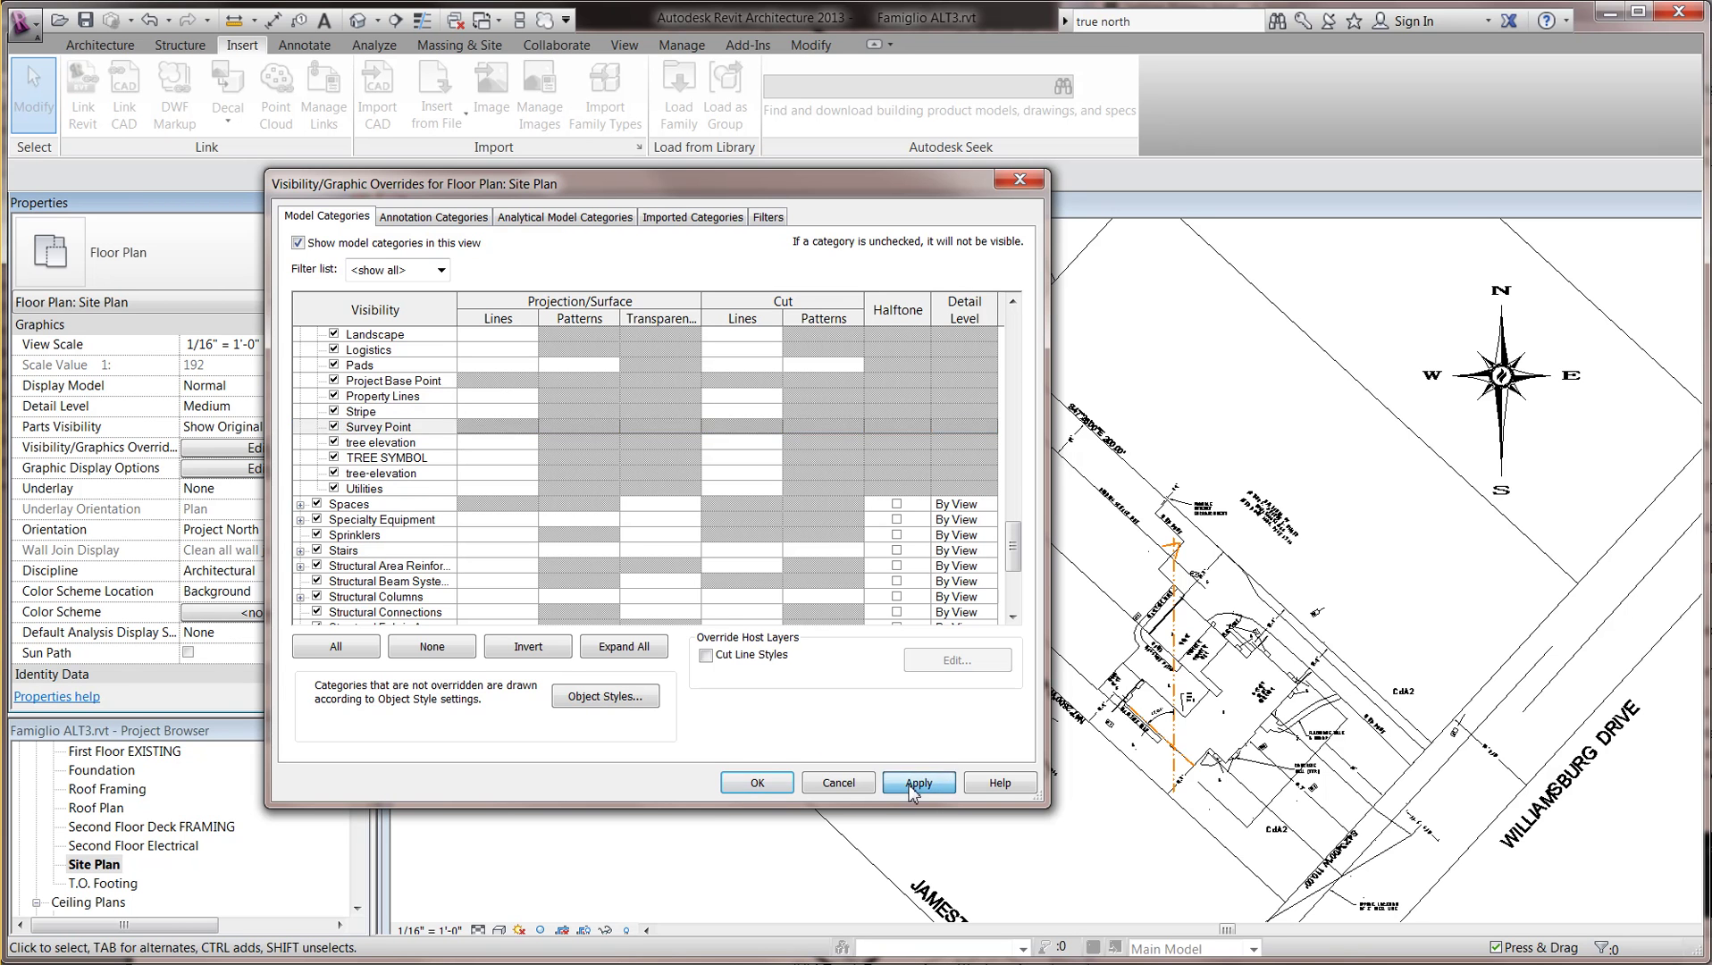
left_click(757, 783)
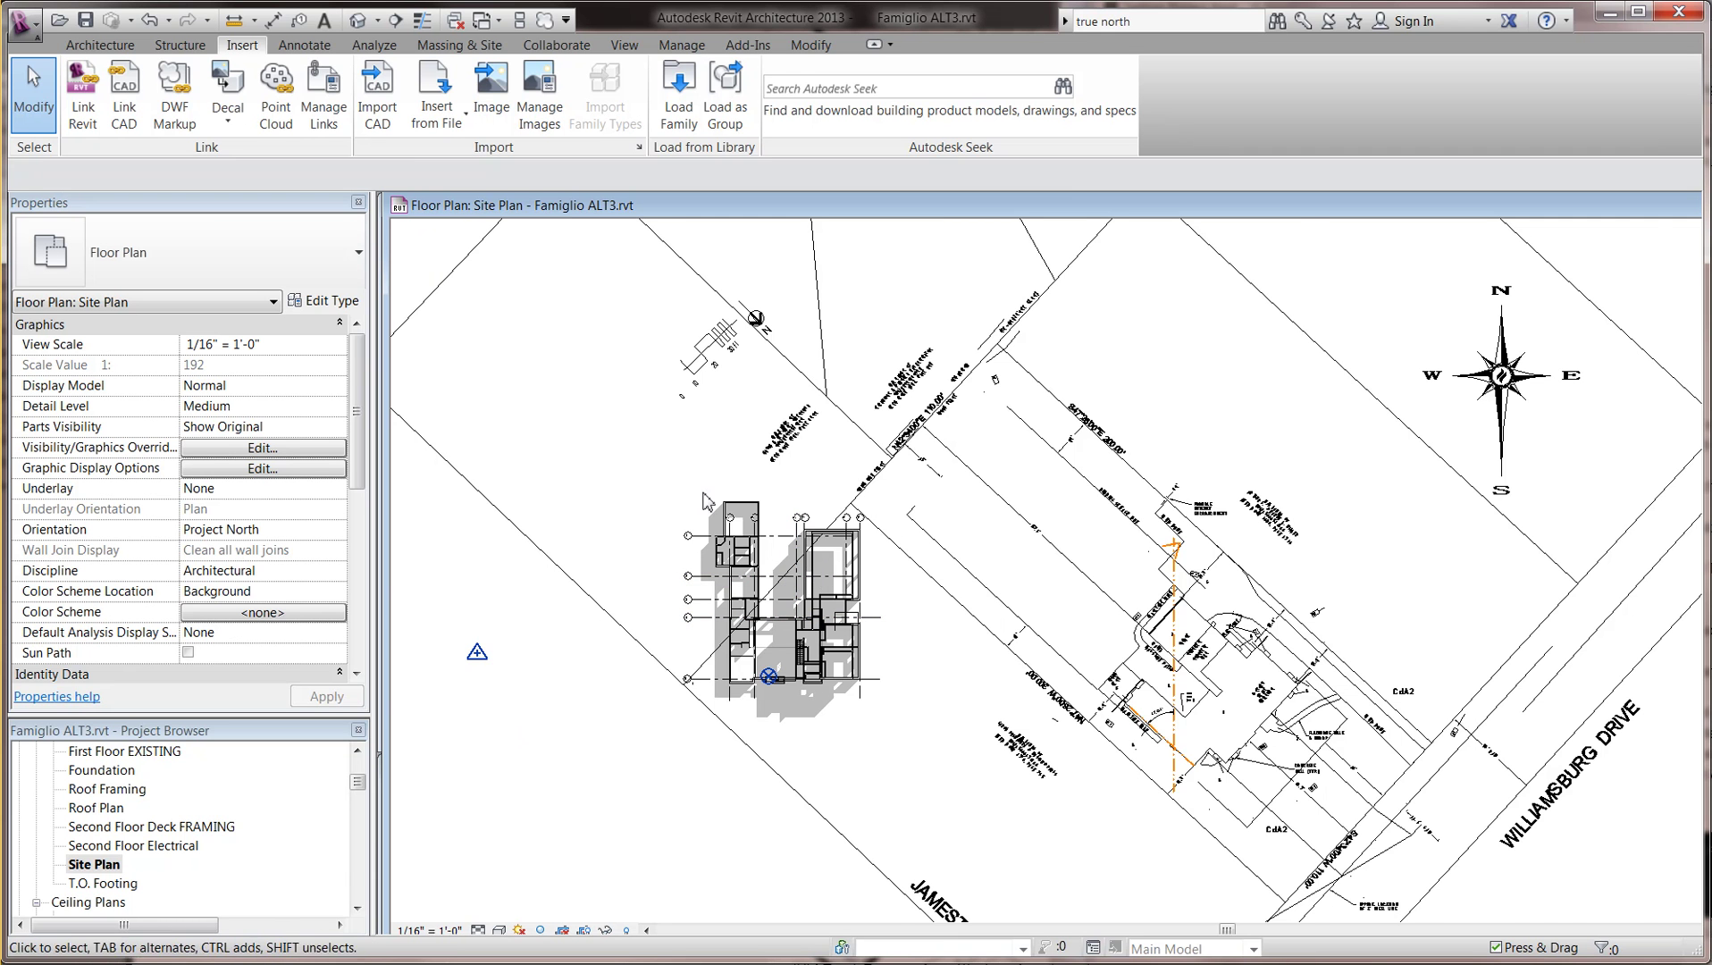
Examine the building model, the base point symbols and the survey's compass rose on the site plan.
scroll(786, 625, "up", 5)
scroll(802, 646, "down", 2)
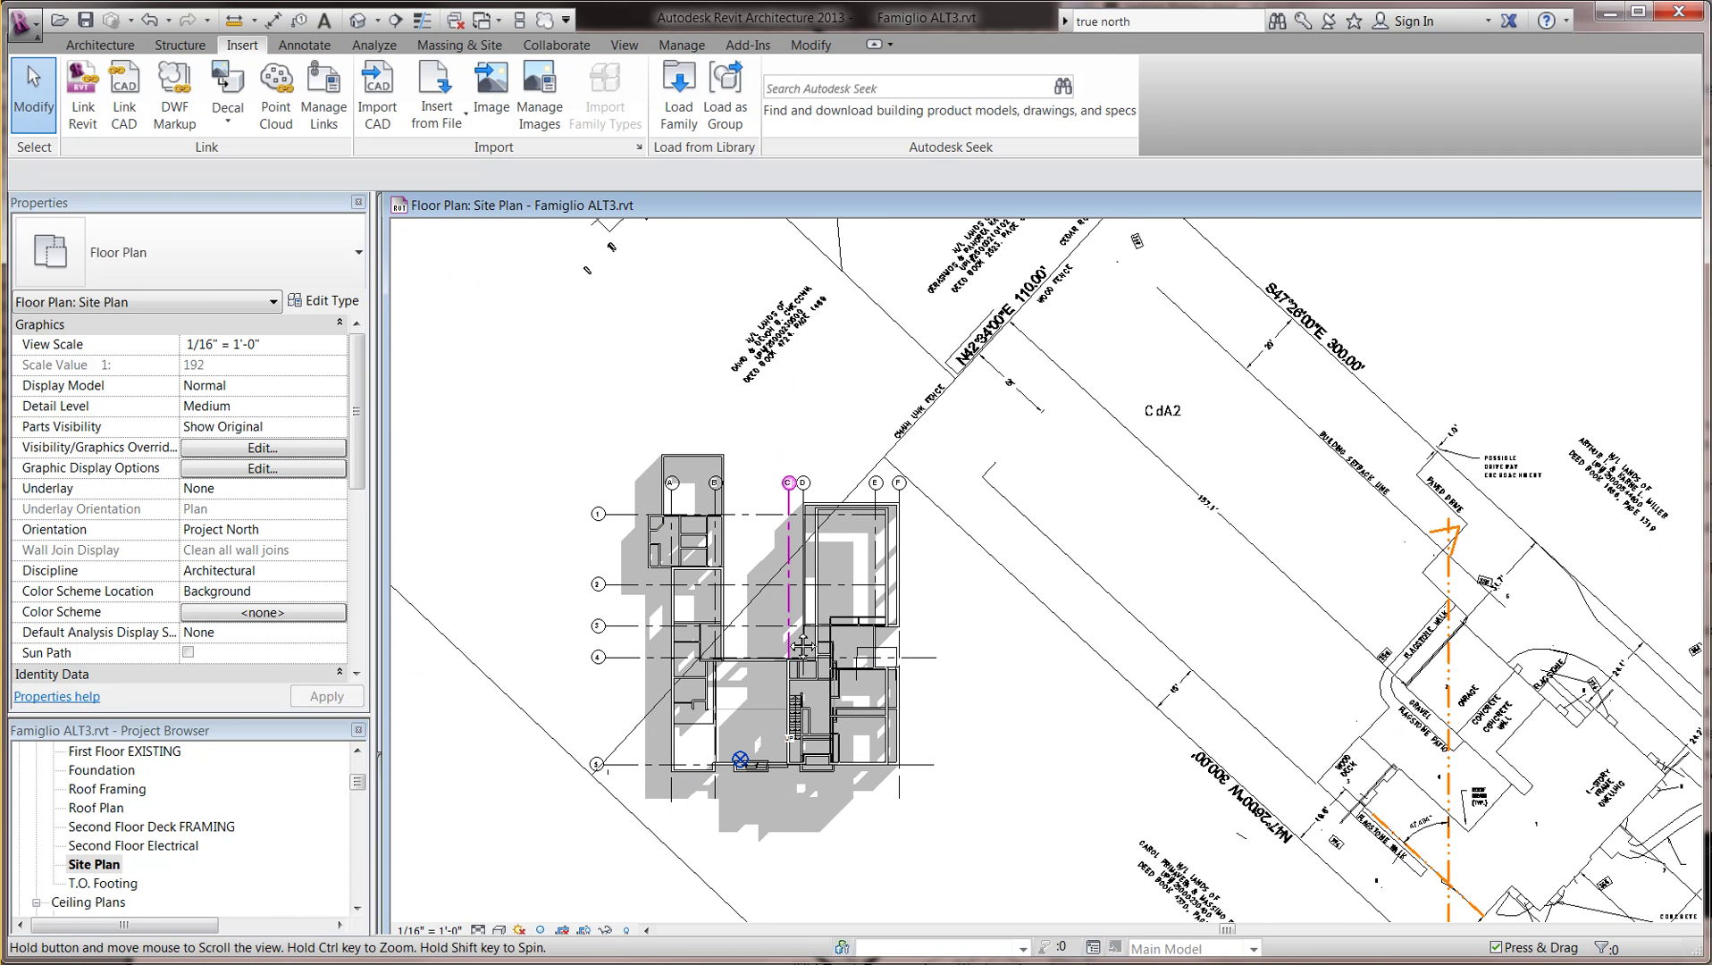
scroll(801, 646, "down", 3)
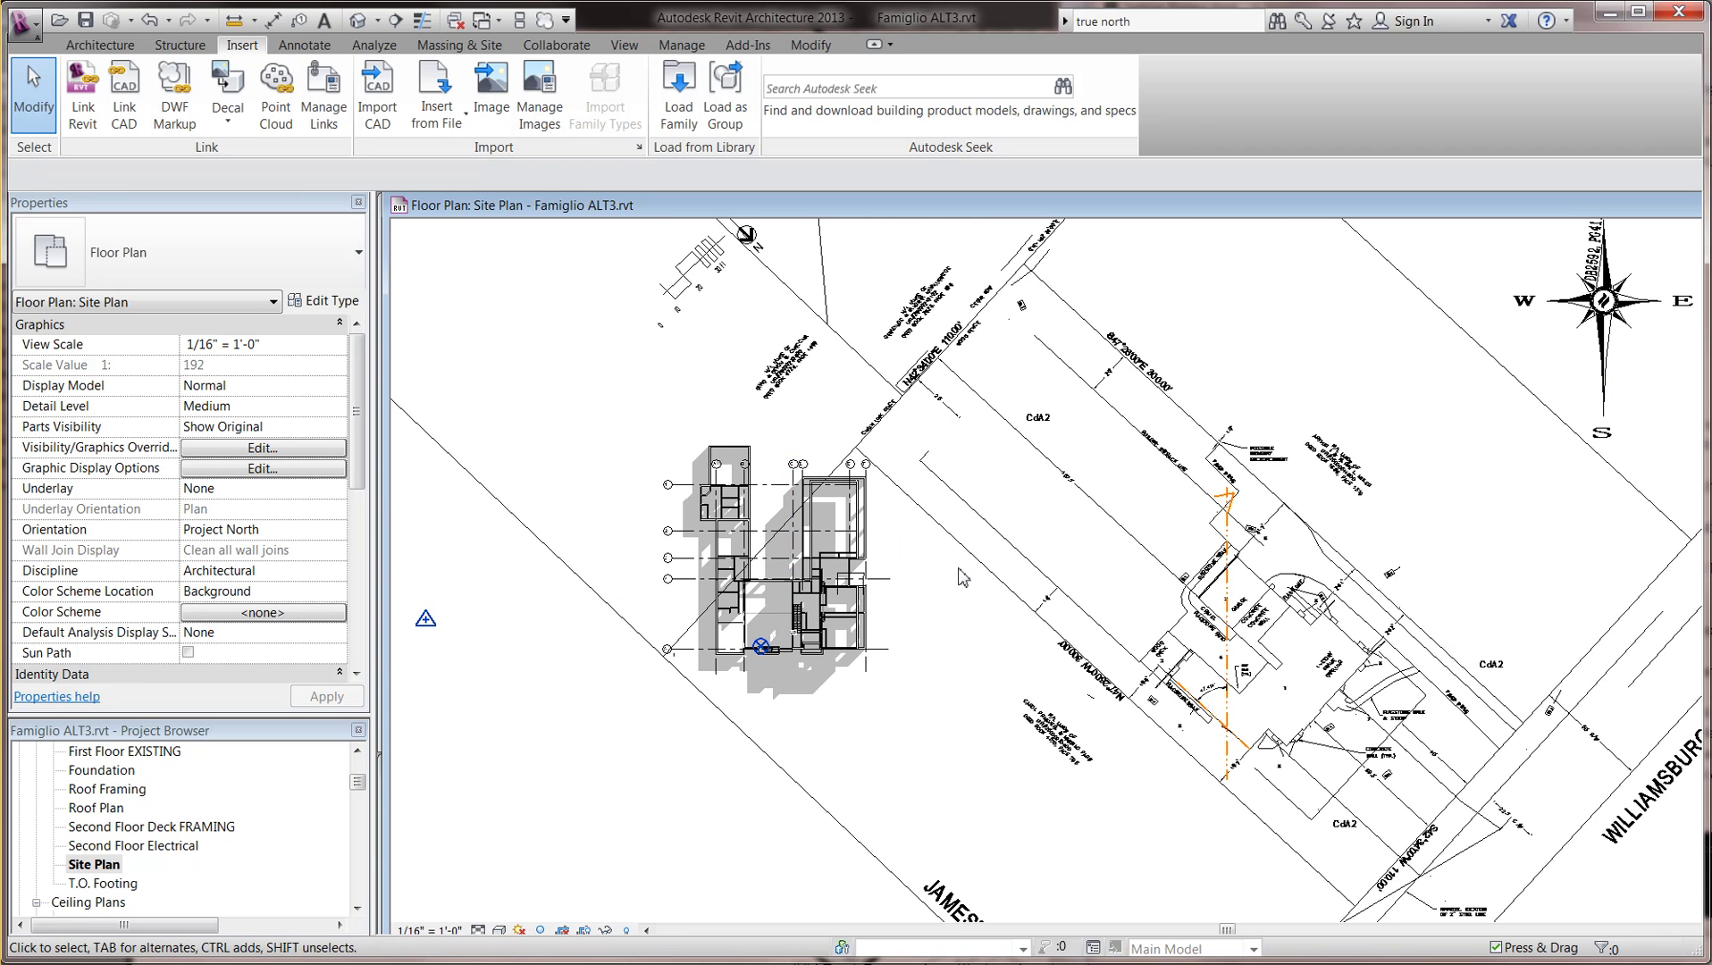
scroll(963, 576, "up", 3)
scroll(659, 625, "up", 2)
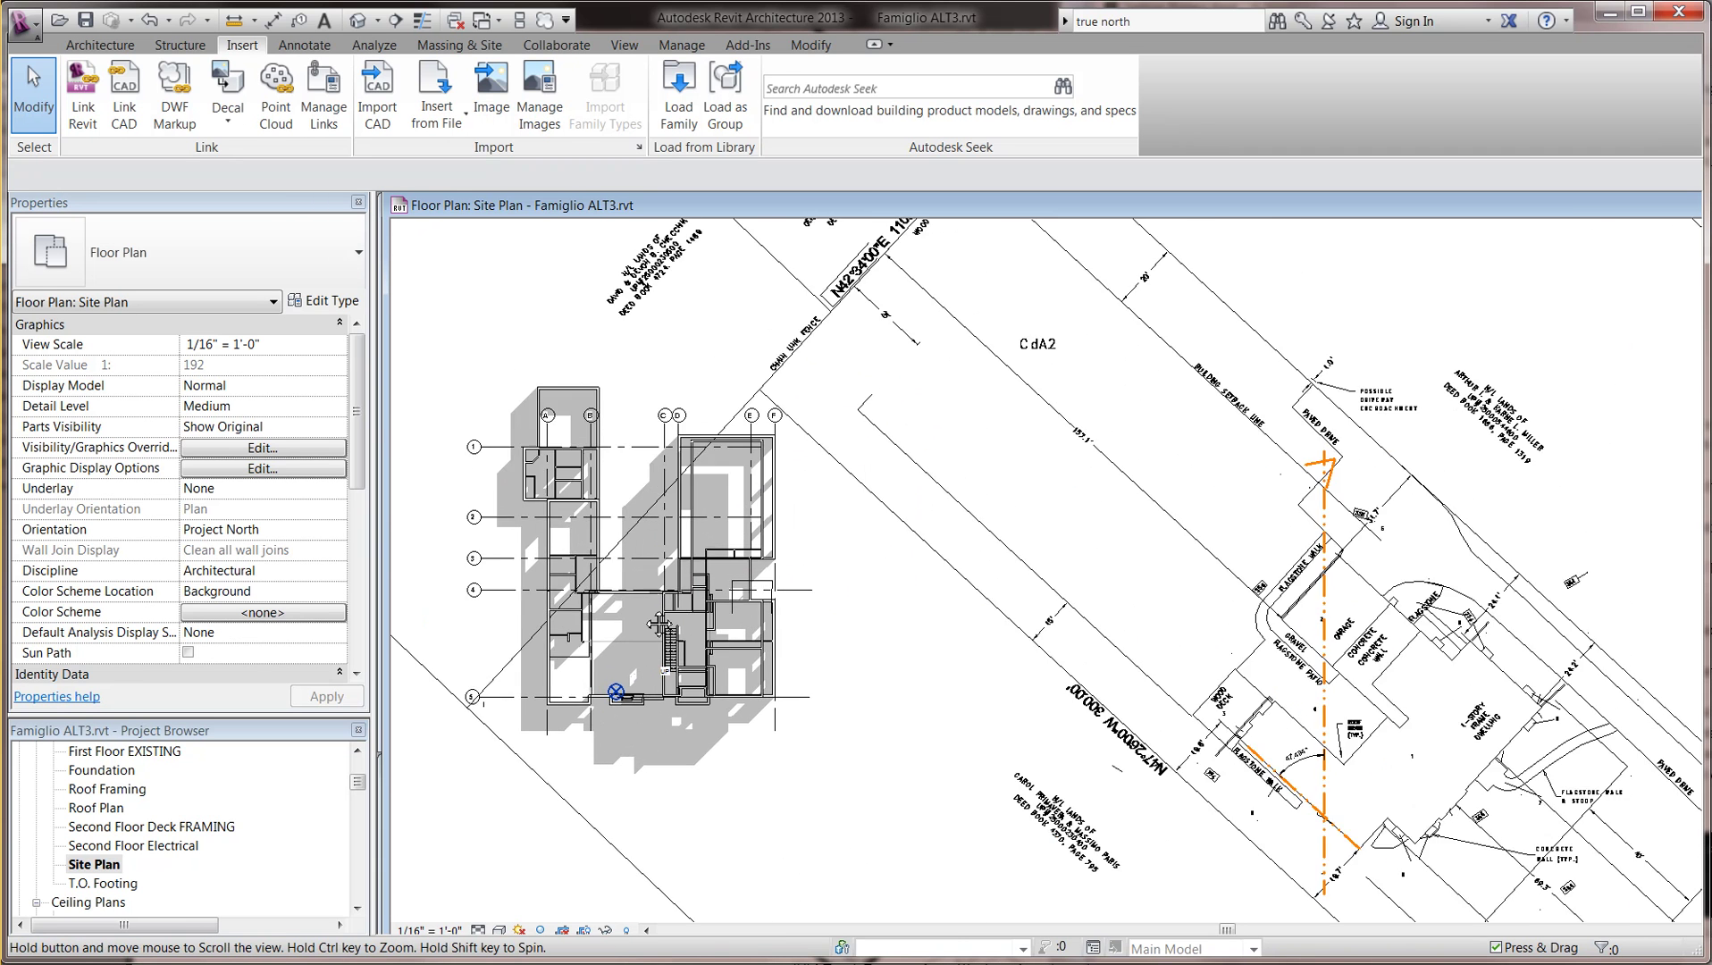
scroll(659, 625, "down", 3)
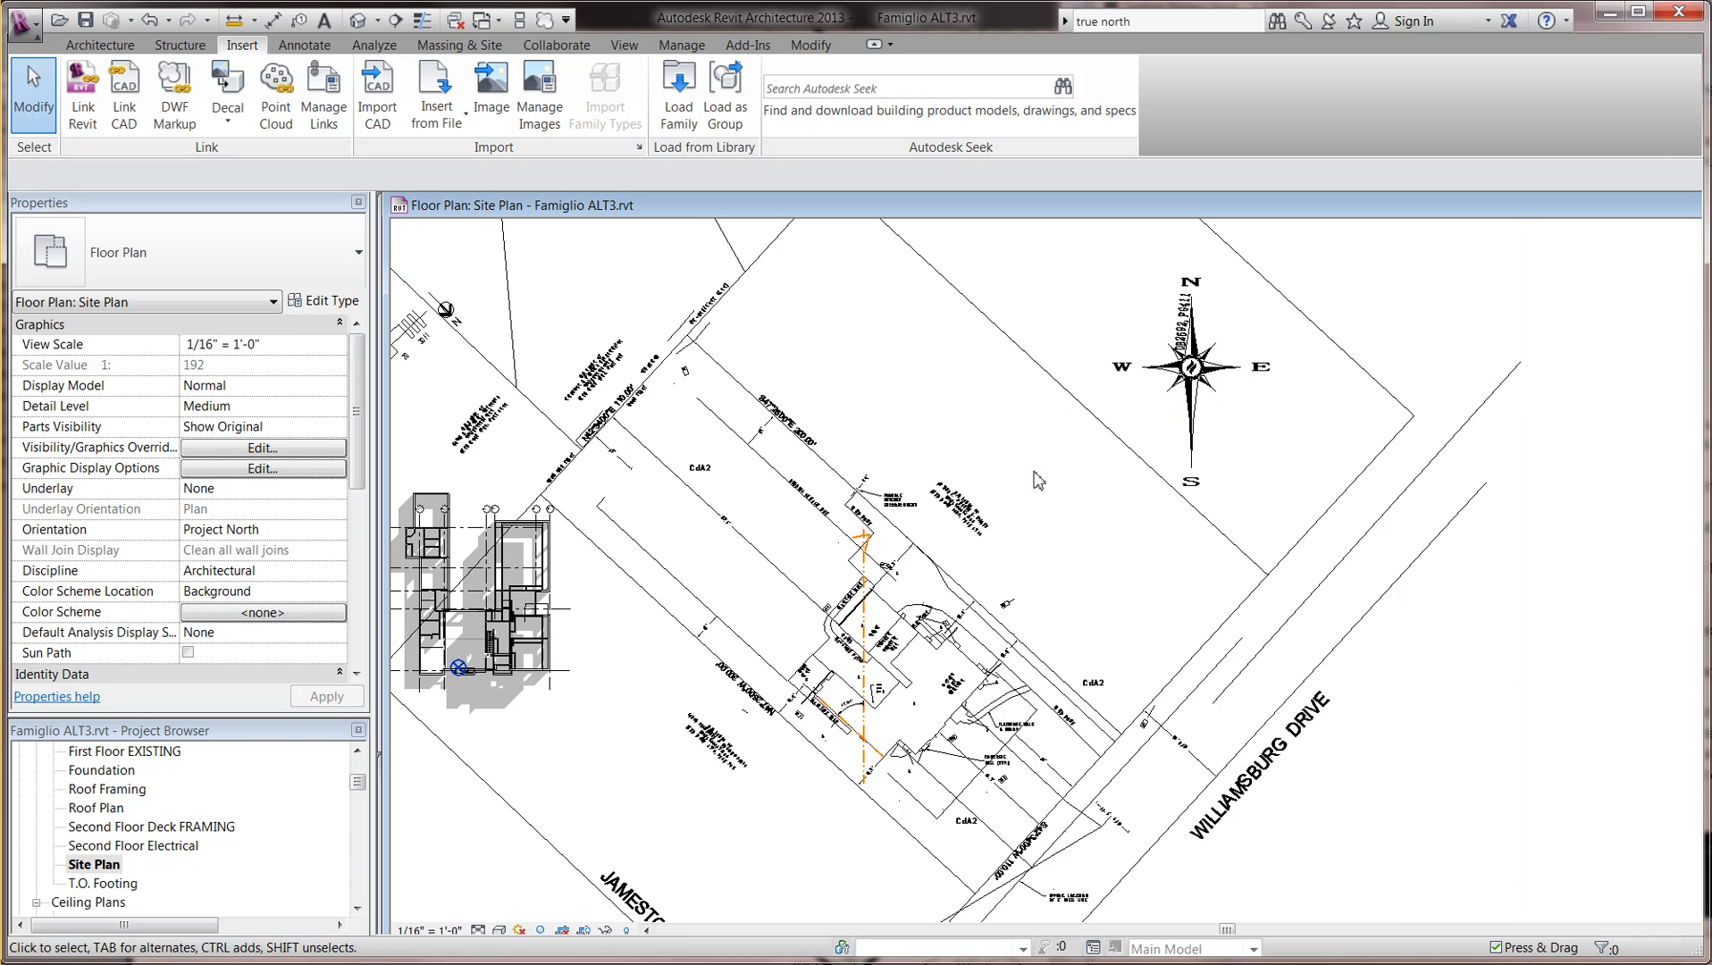
mouse_move(985, 510)
middle_mouse_down()
mouse_move(960, 529)
mouse_move(854, 527)
middle_mouse_up()
scroll(853, 527, "up", 1)
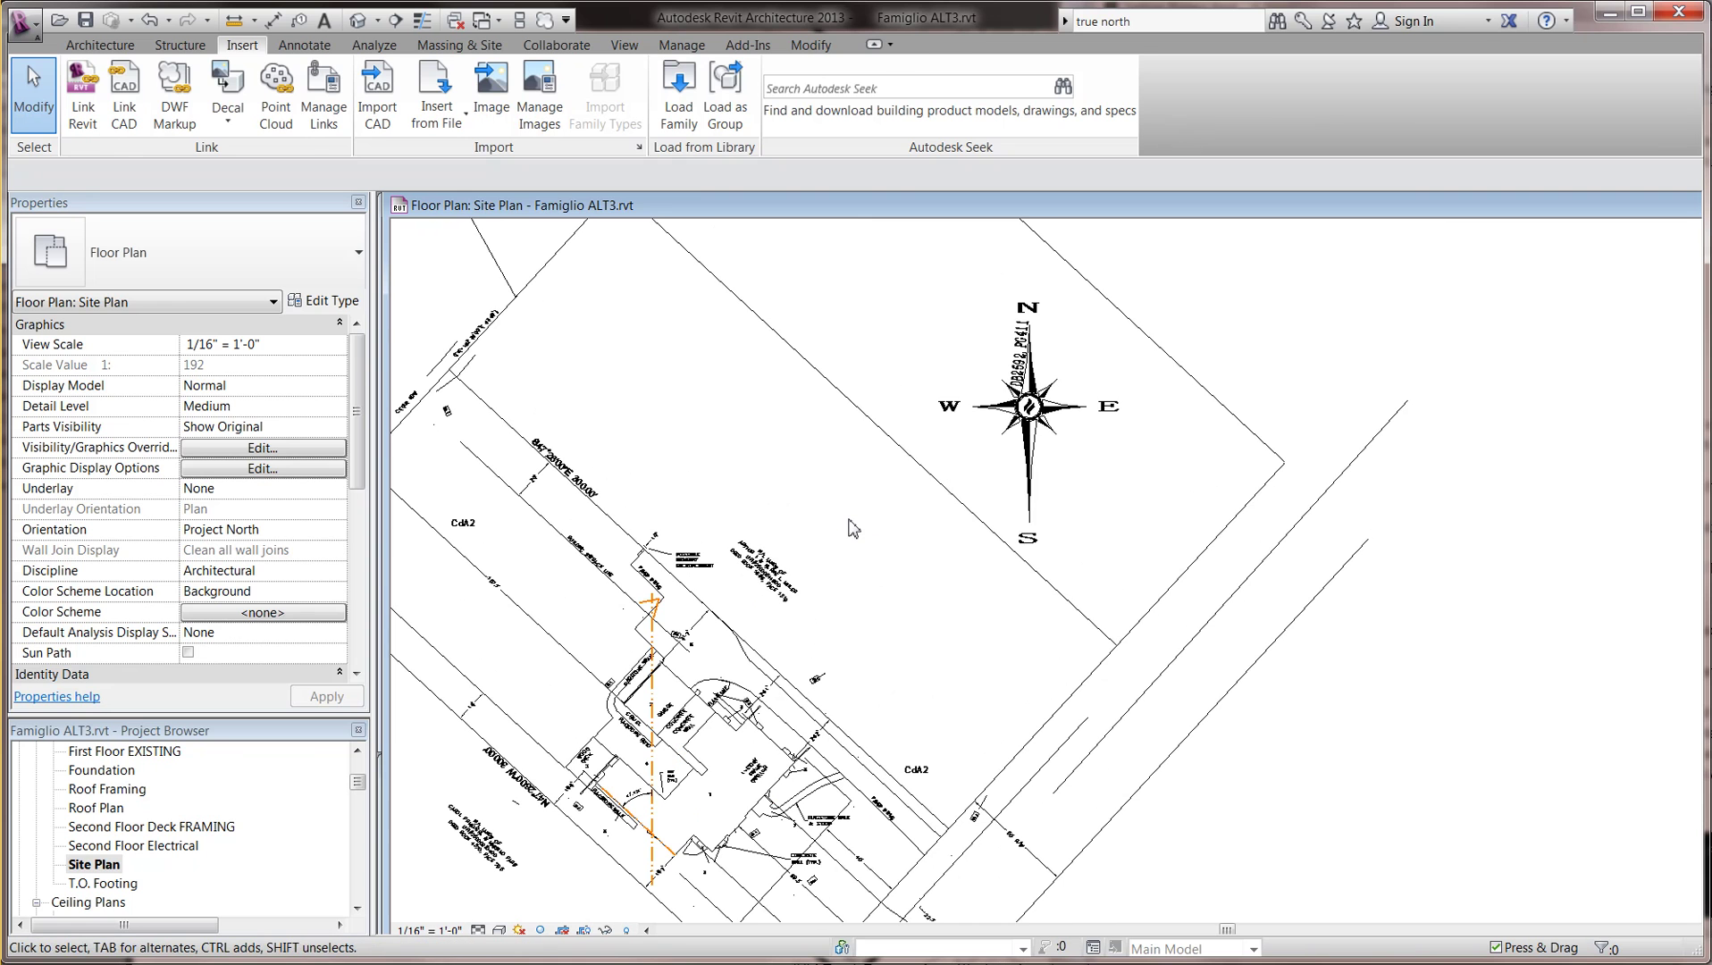
Select the imported survey drawing and inspect its alignment and the angle between the two orange reference lines.
left_click(927, 480)
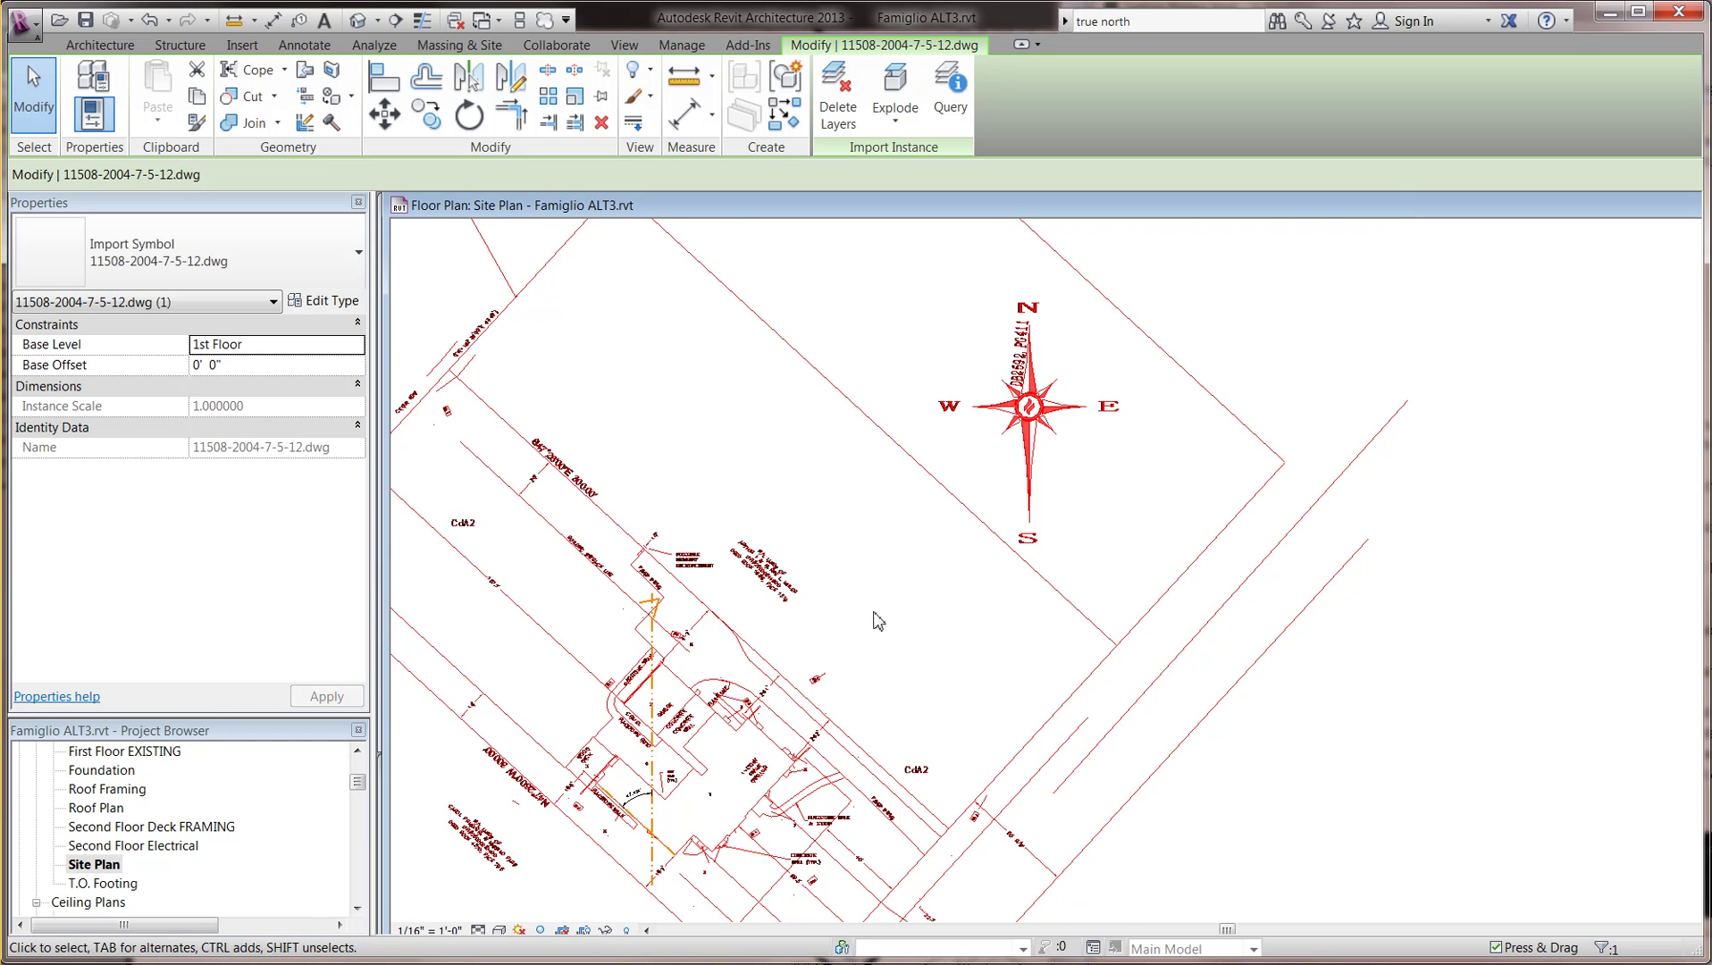
scroll(872, 616, "down", 2)
middle_click_drag(962, 635, 1128, 650)
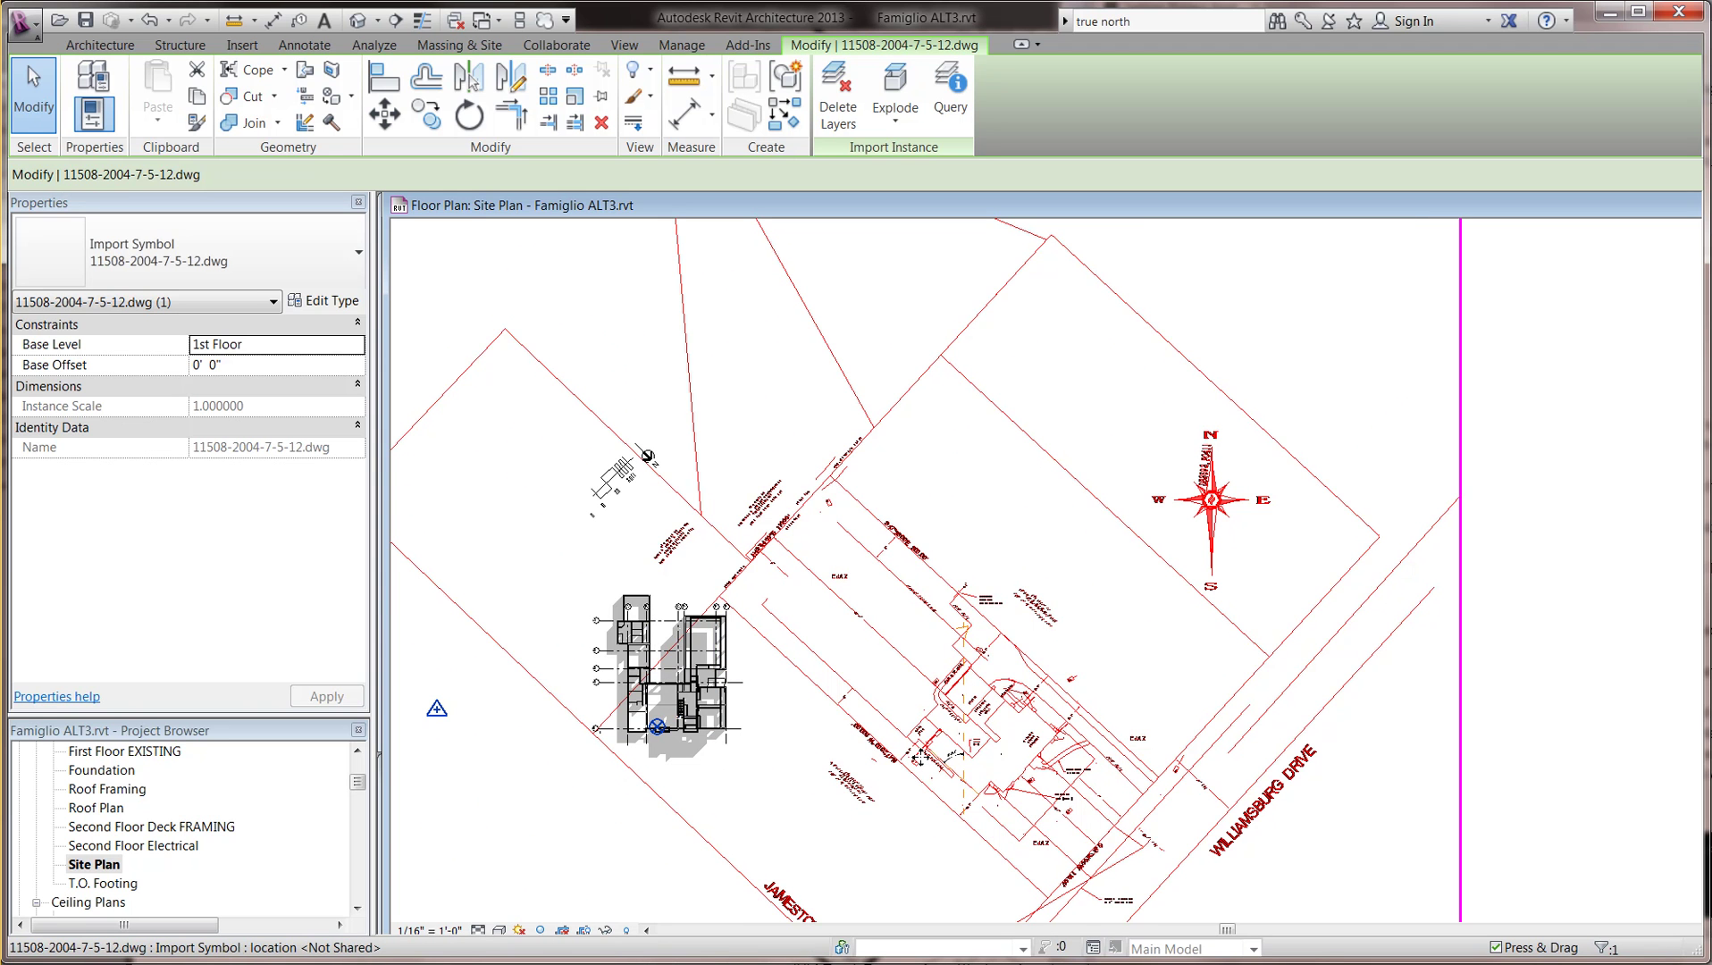
scroll(968, 788, "up", 1)
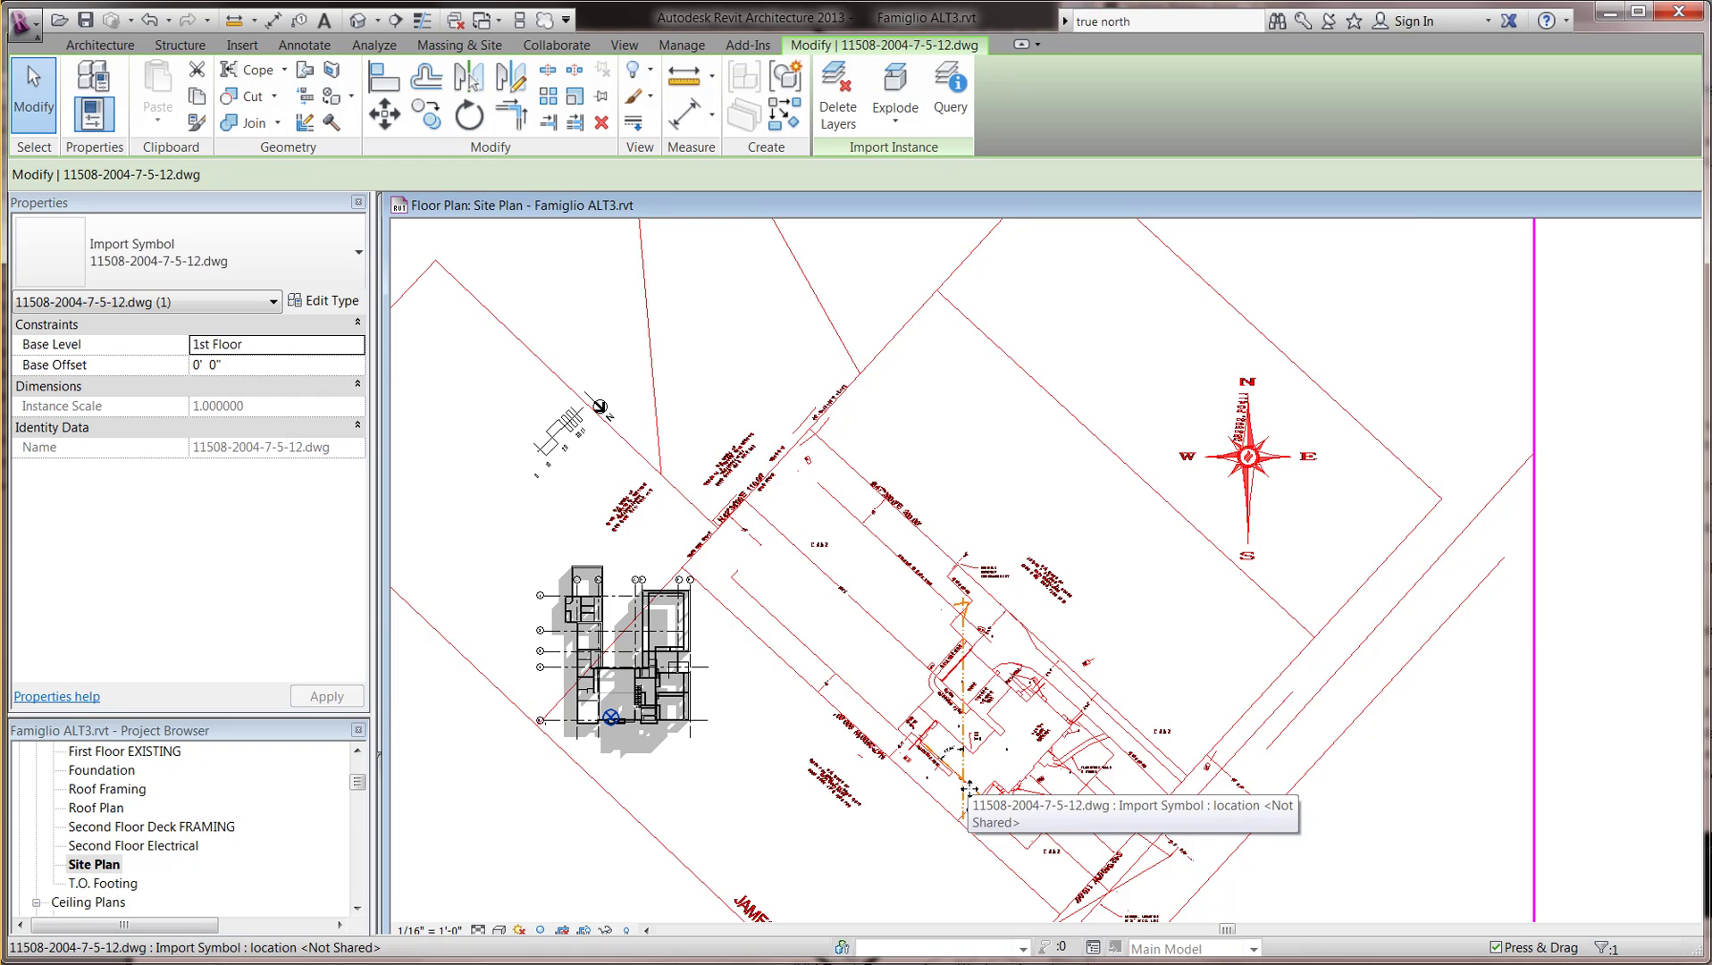
scroll(968, 788, "up", 2)
scroll(968, 789, "up", 3)
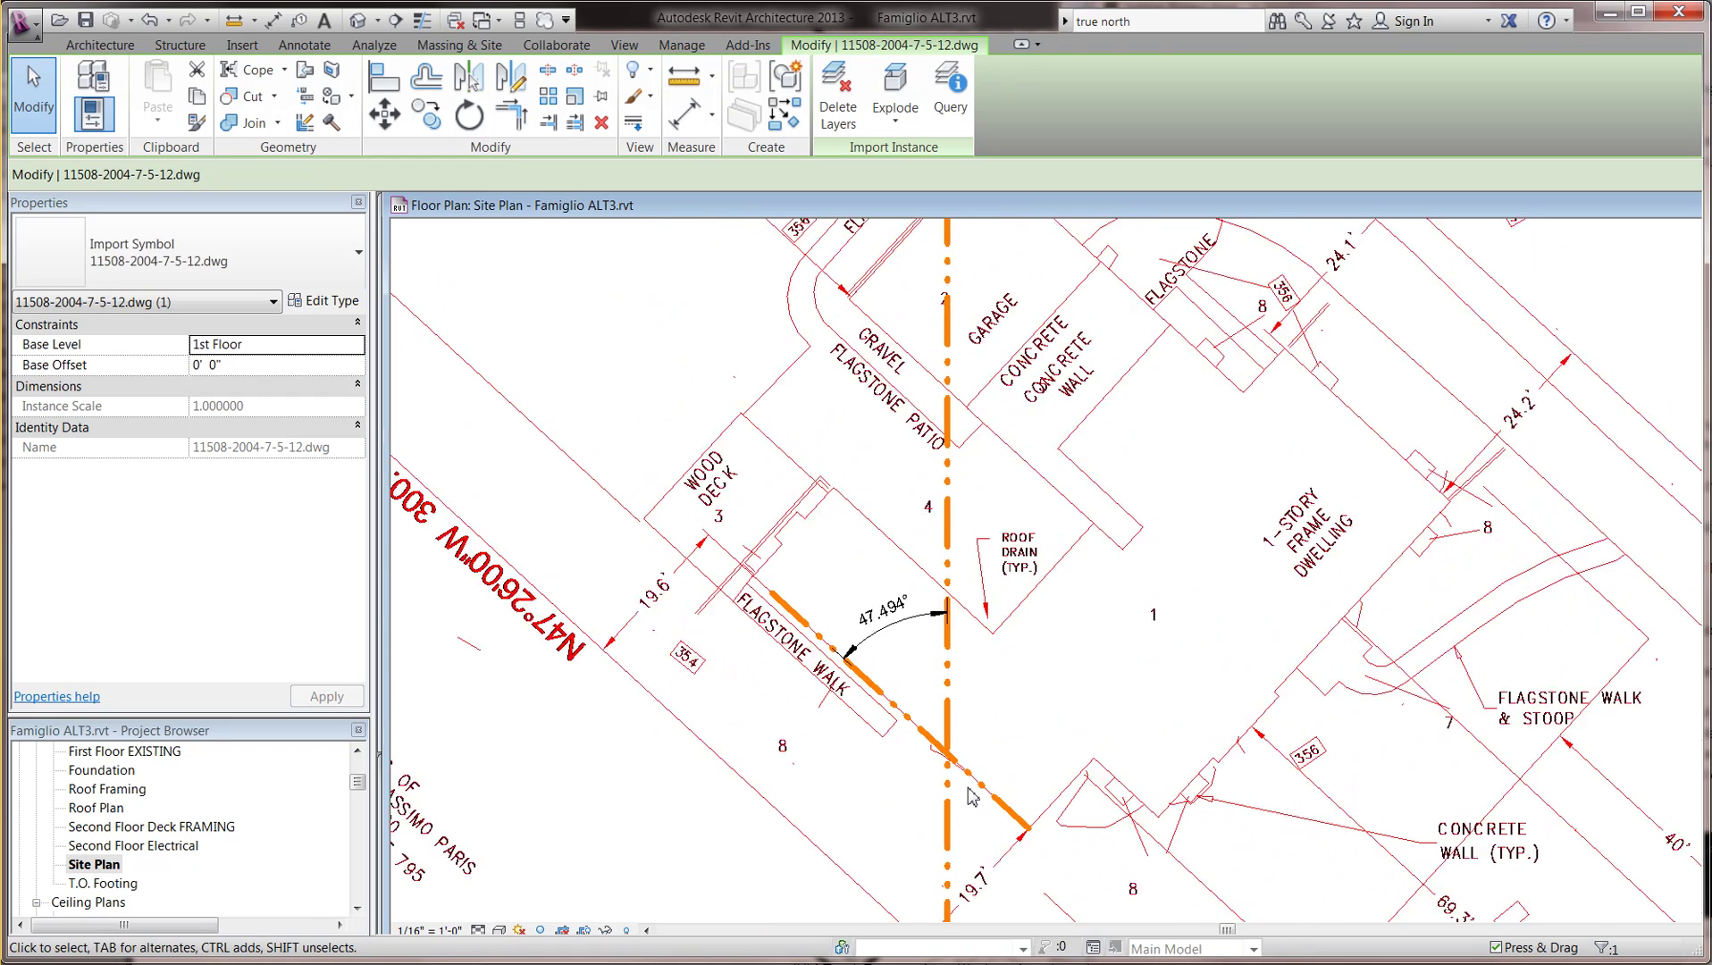
scroll(972, 796, "down", 6)
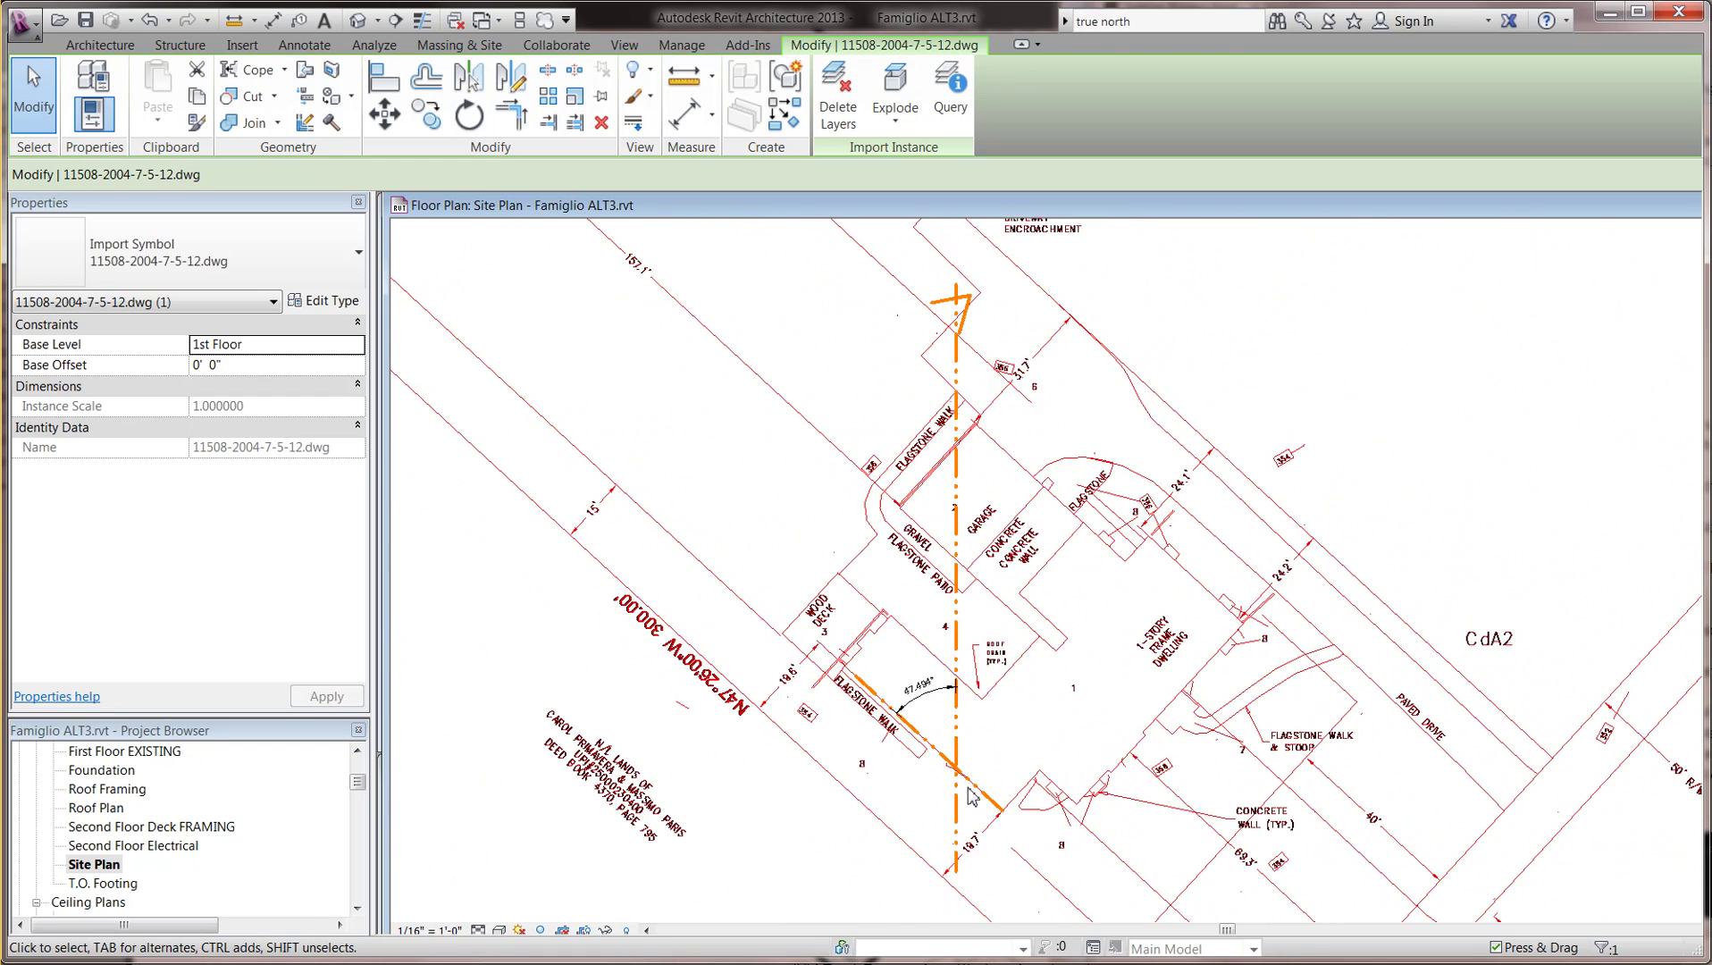
scroll(943, 757, "up", 4)
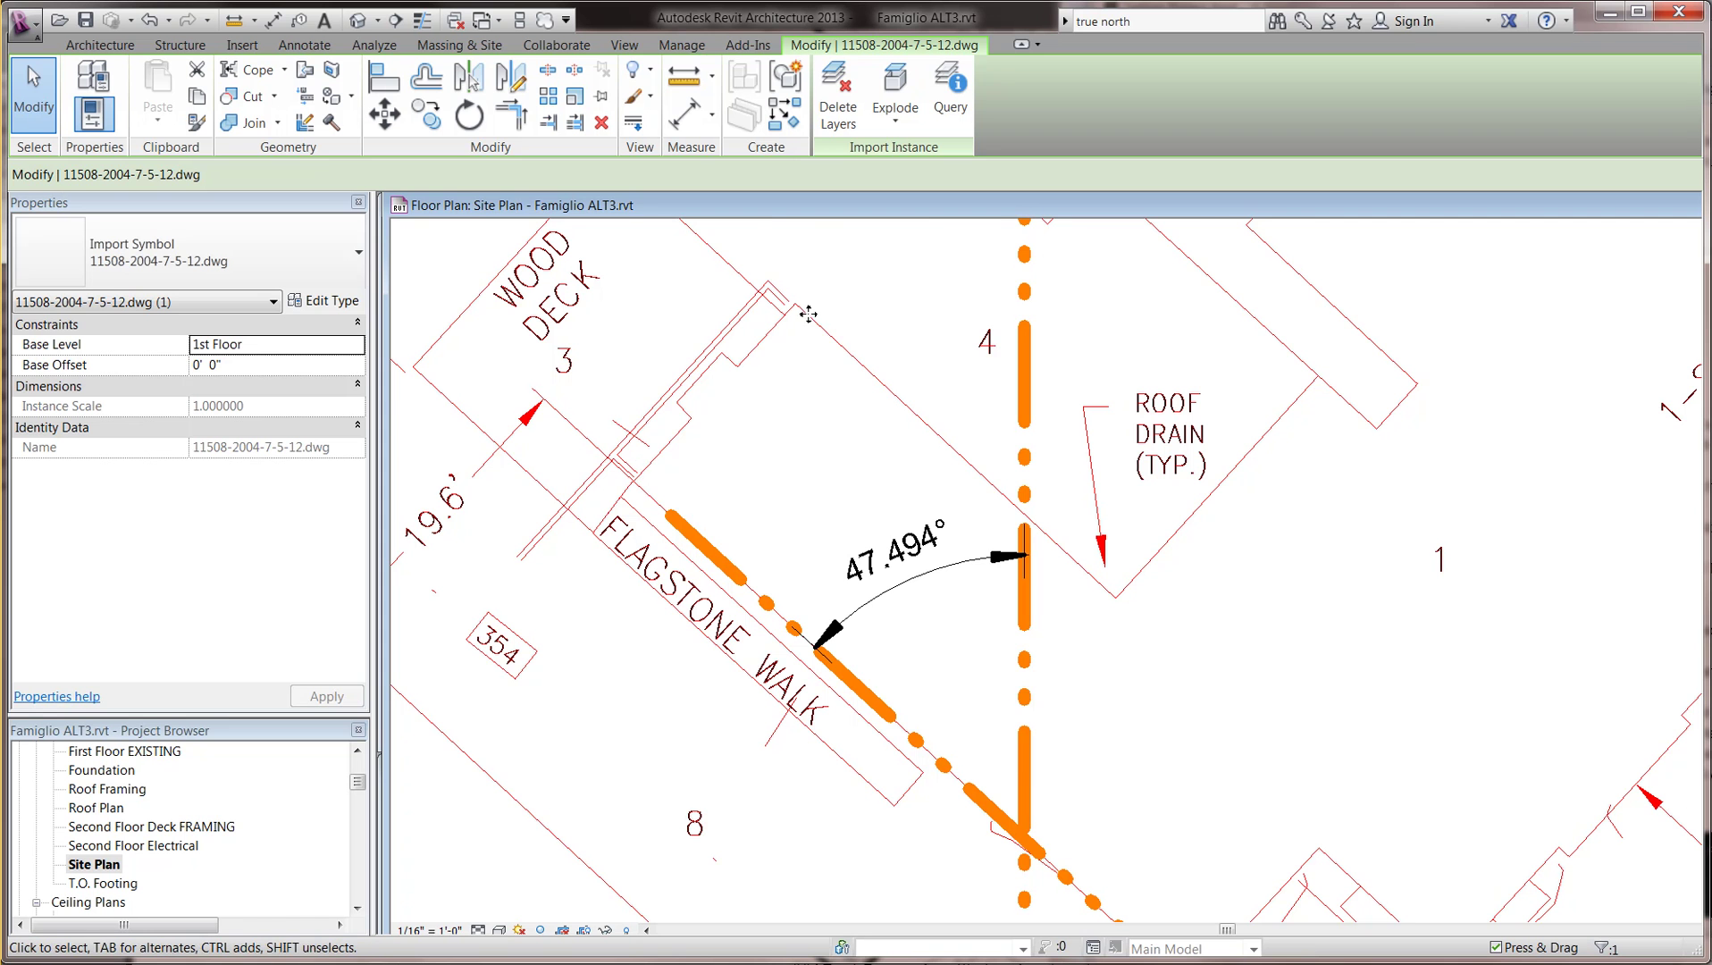
scroll(790, 530, "down", 4)
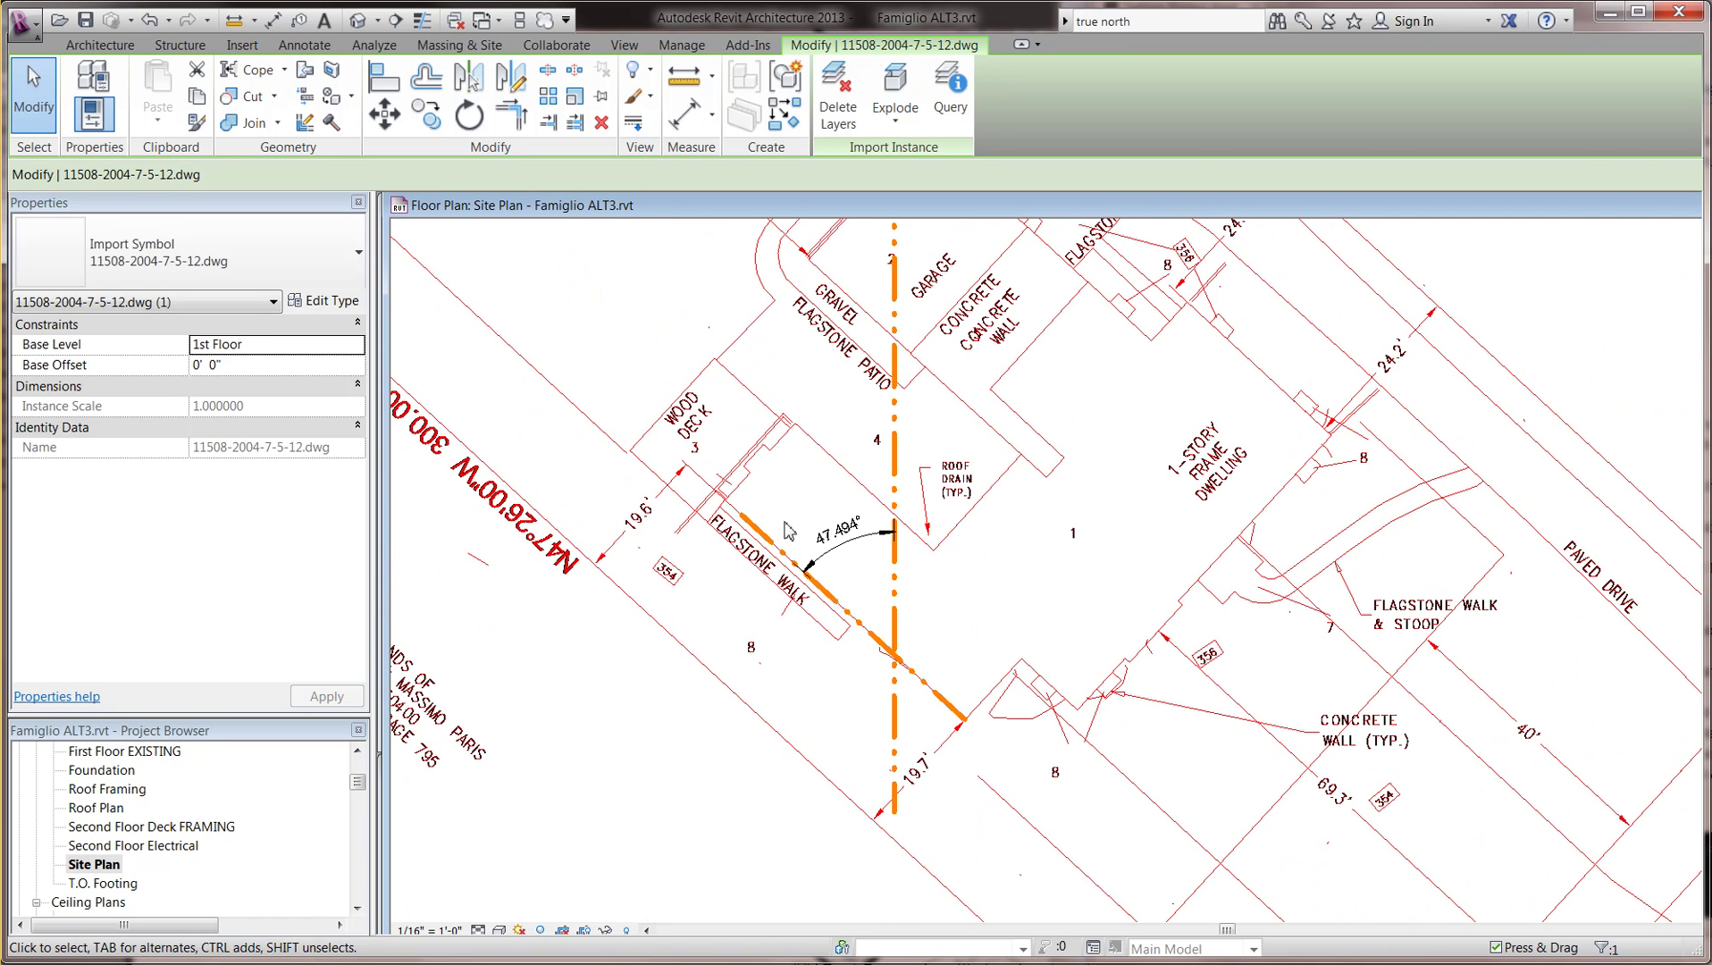
key("Escape")
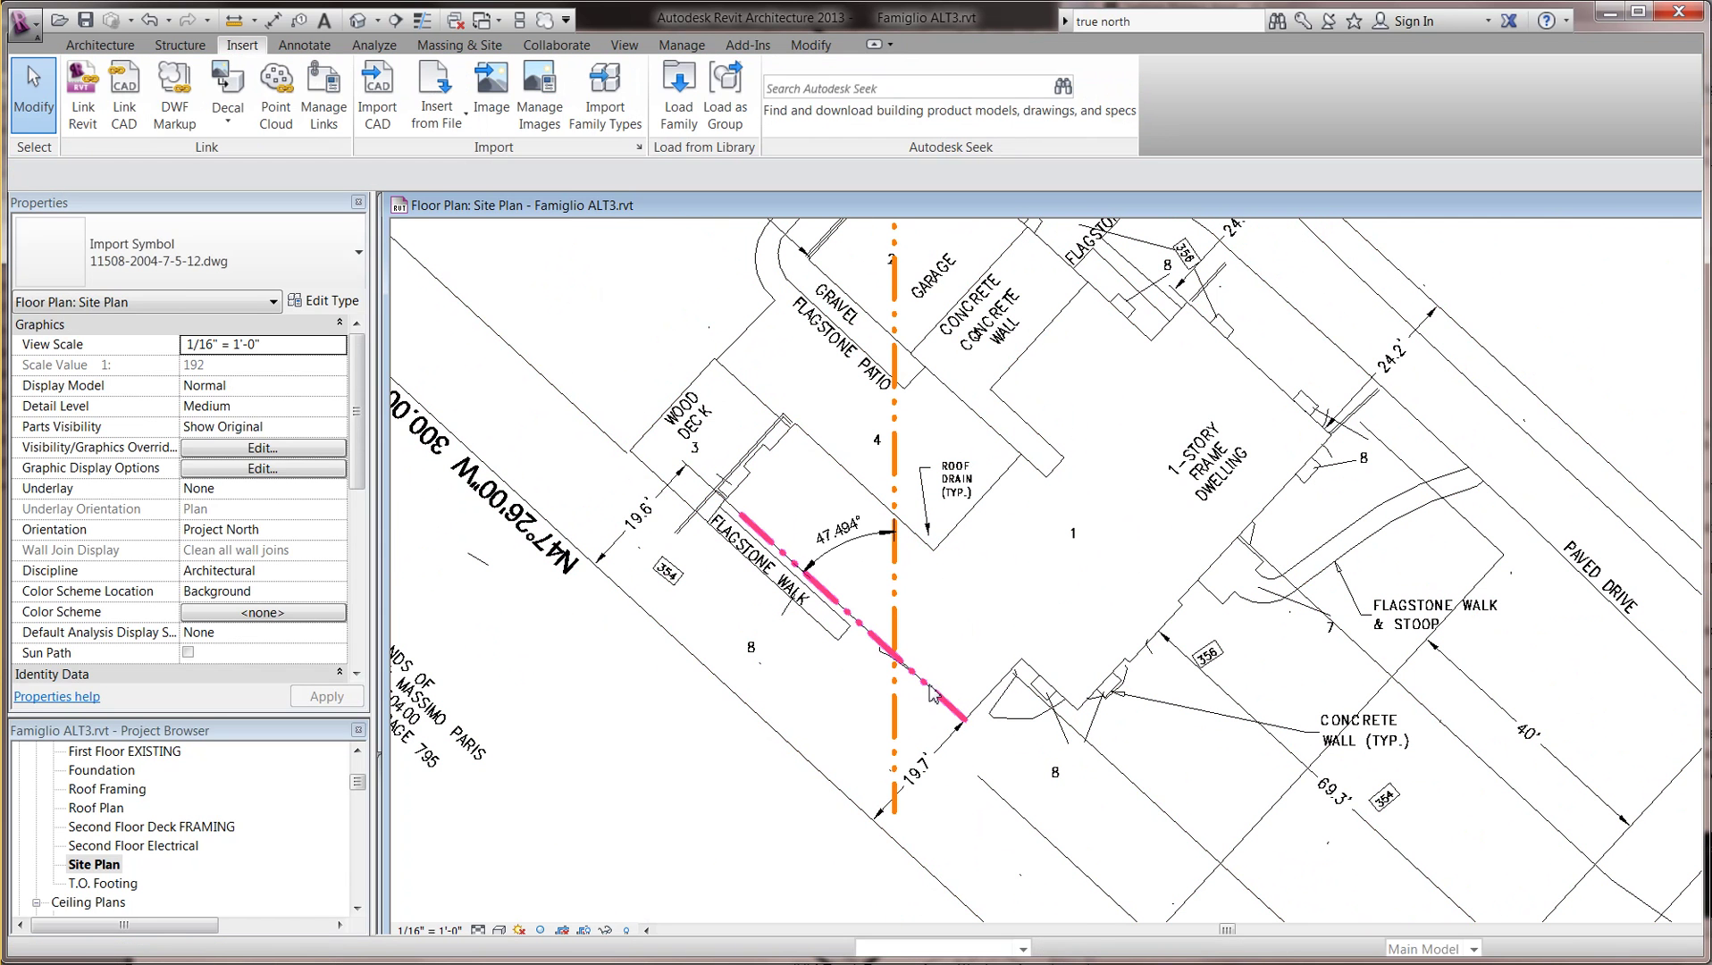
Inspect the sloped line by the flagstone walk, the vertical north line, and the angular dimension between them.
left_click(877, 632)
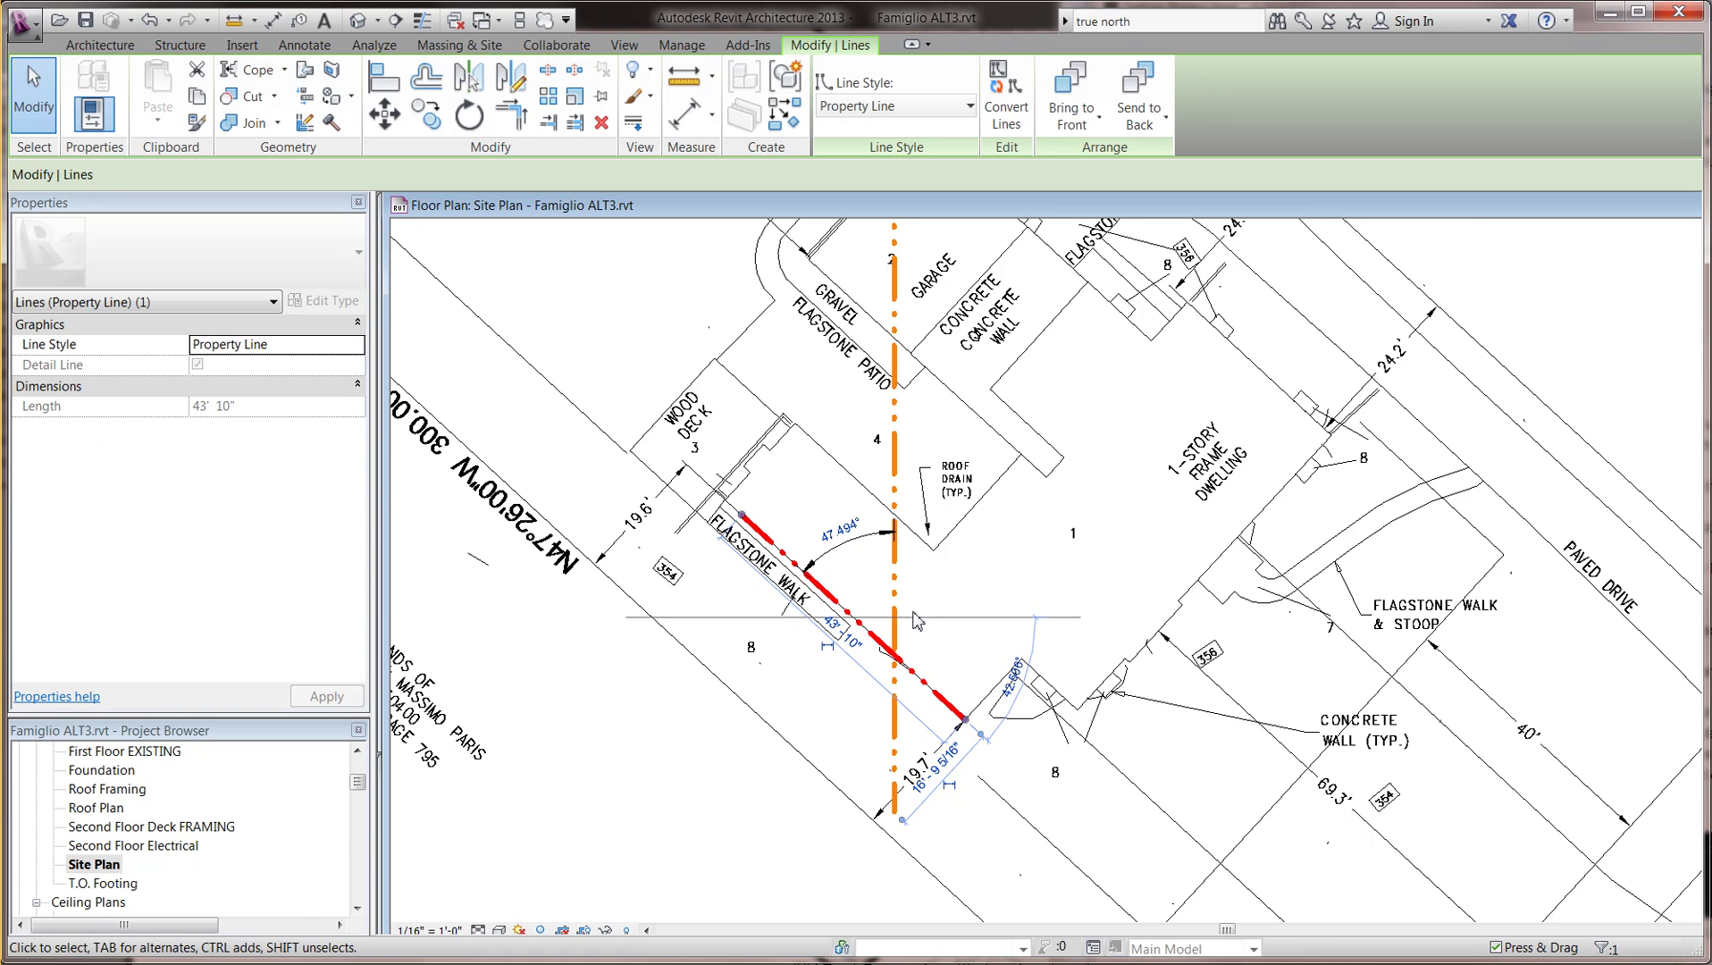
key("Escape")
left_click(896, 575)
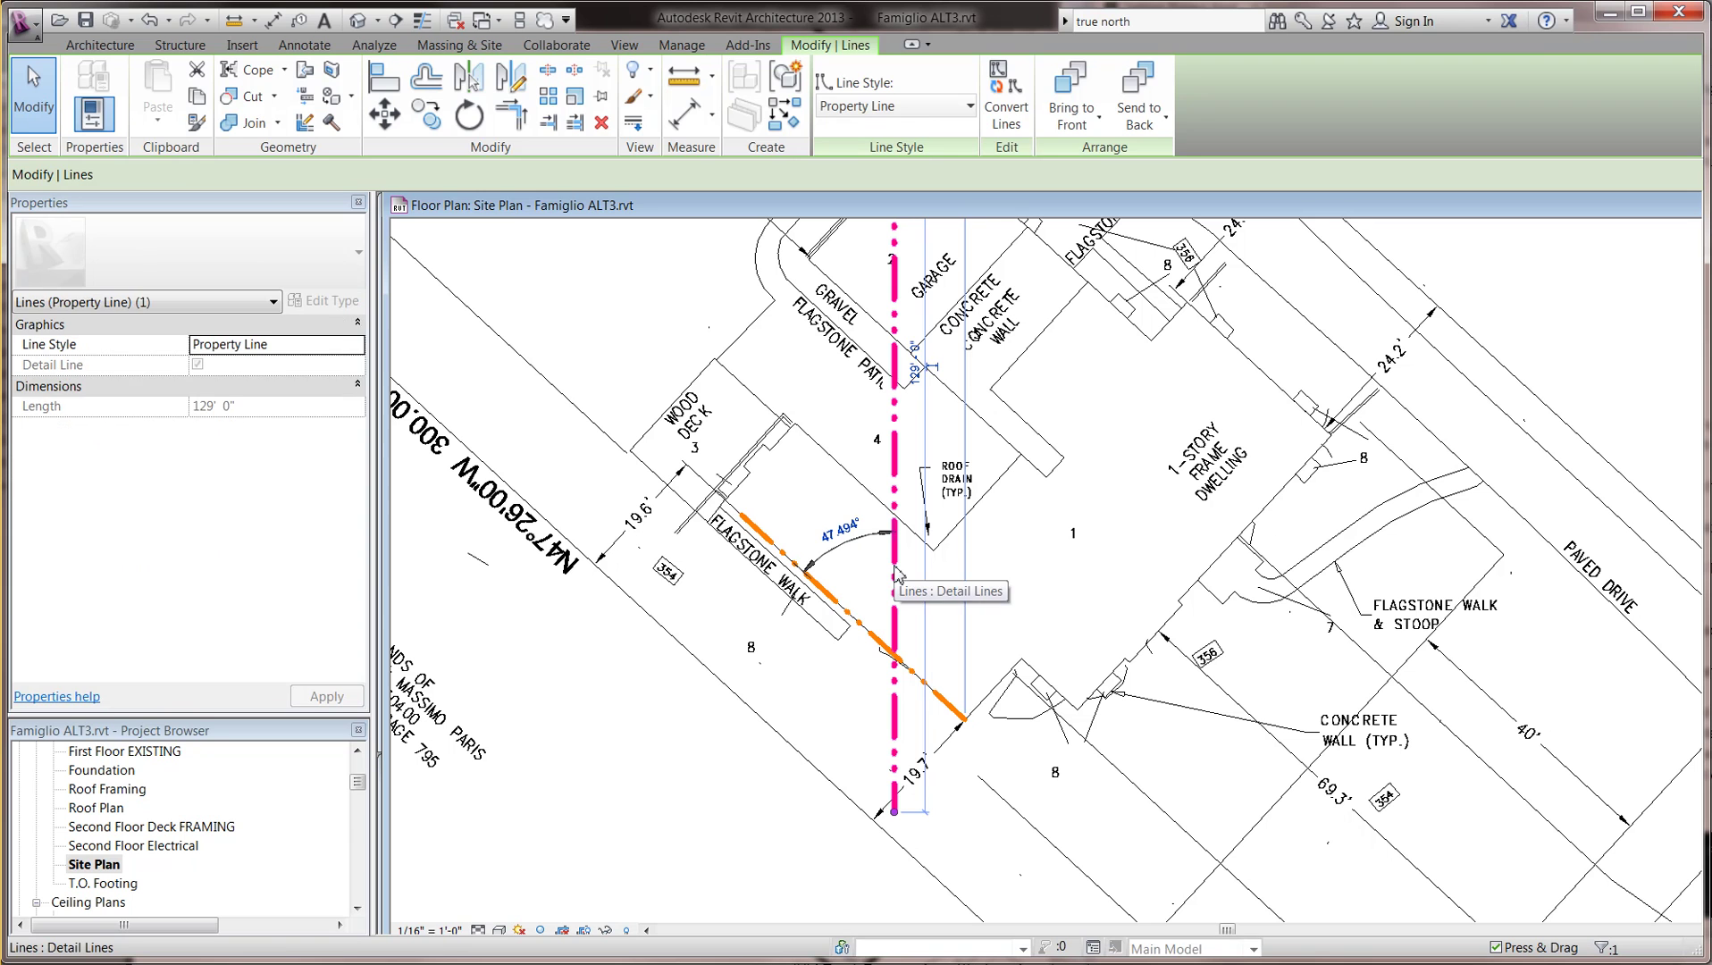
key("Escape")
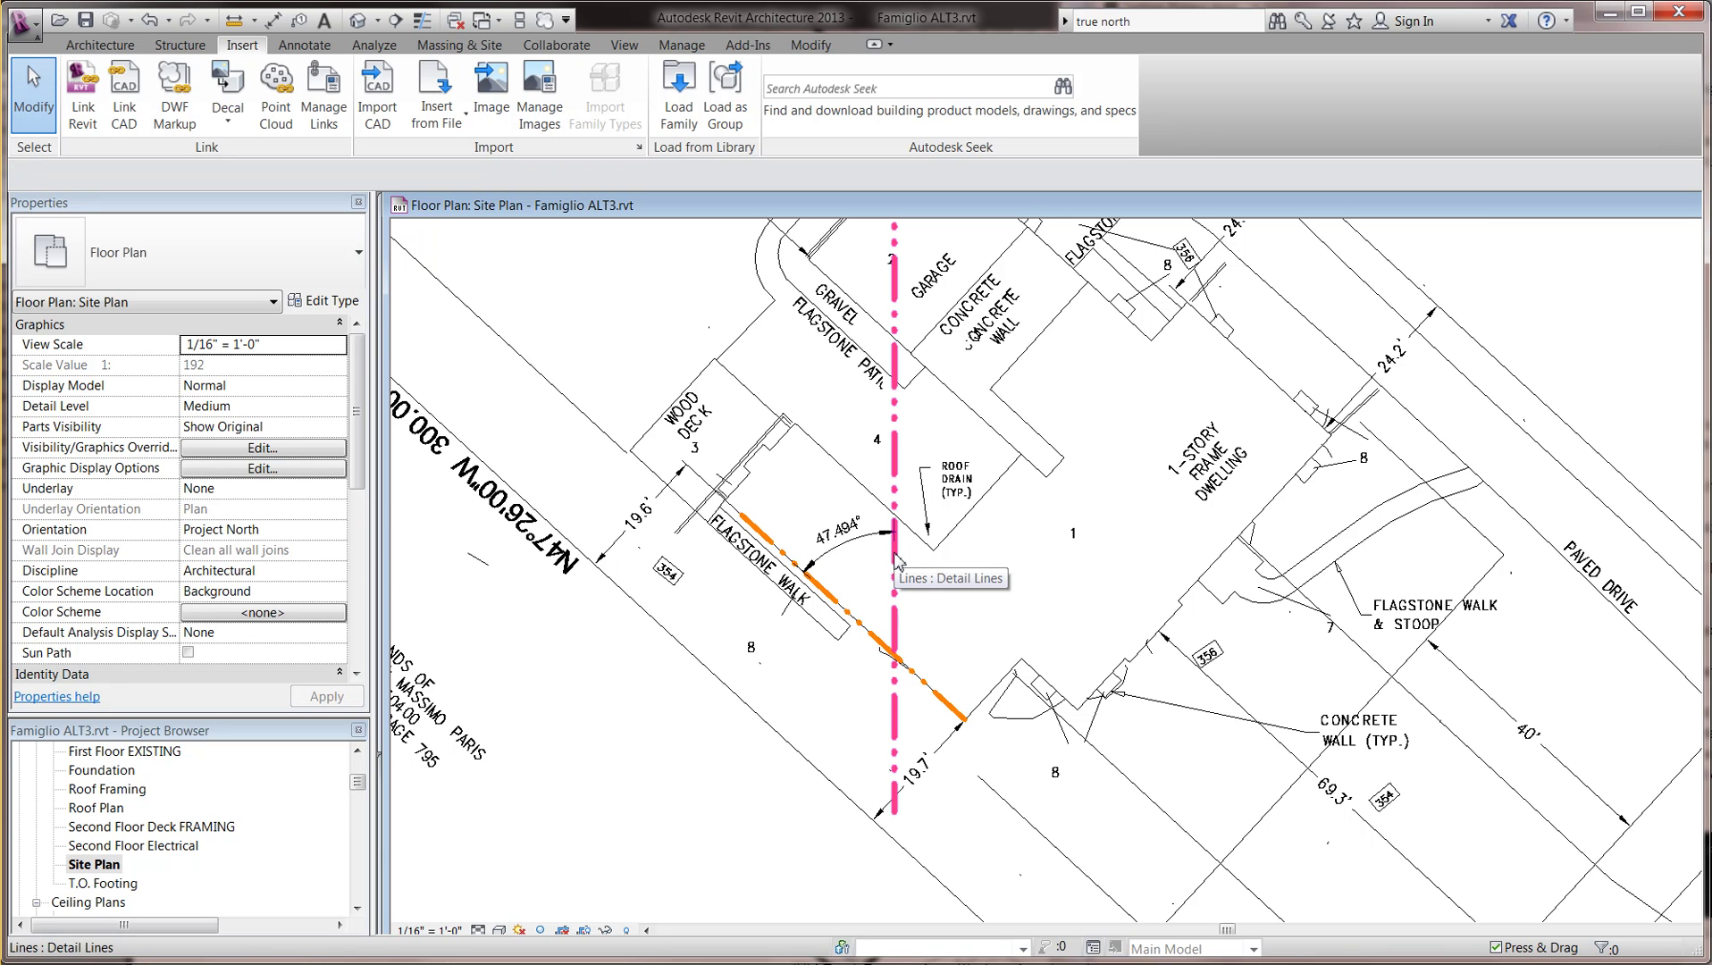
left_click(896, 559)
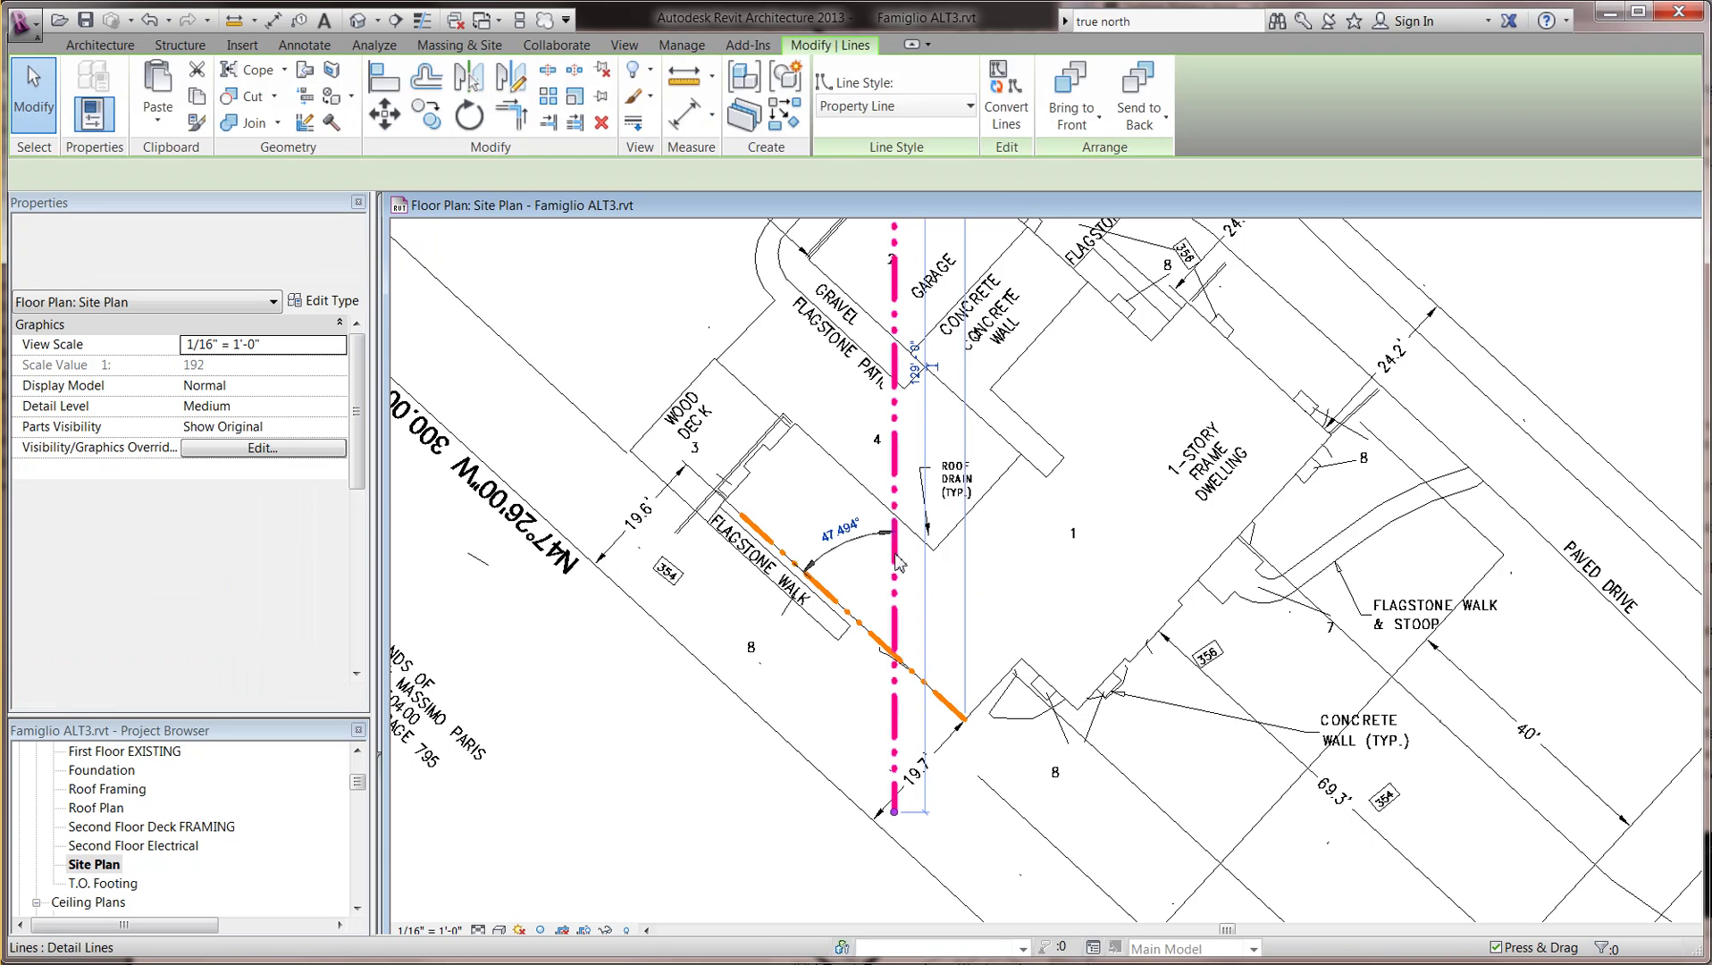
left_click(824, 586)
left_click(942, 585)
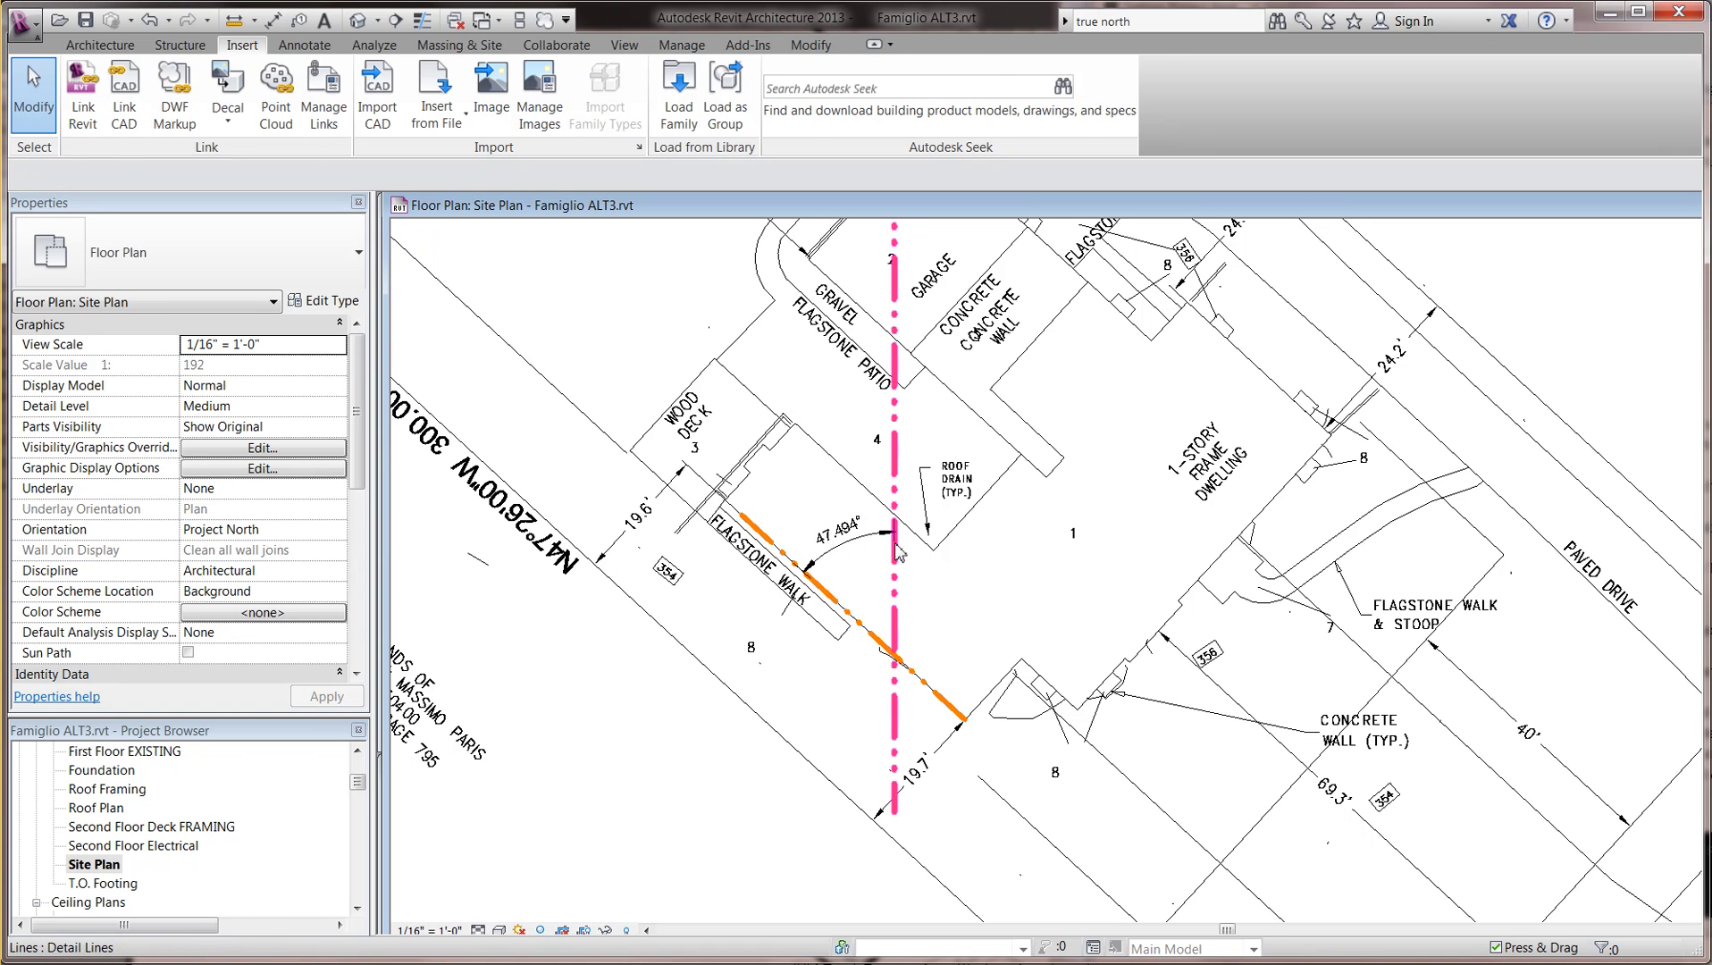
left_click(898, 549)
left_click(829, 601)
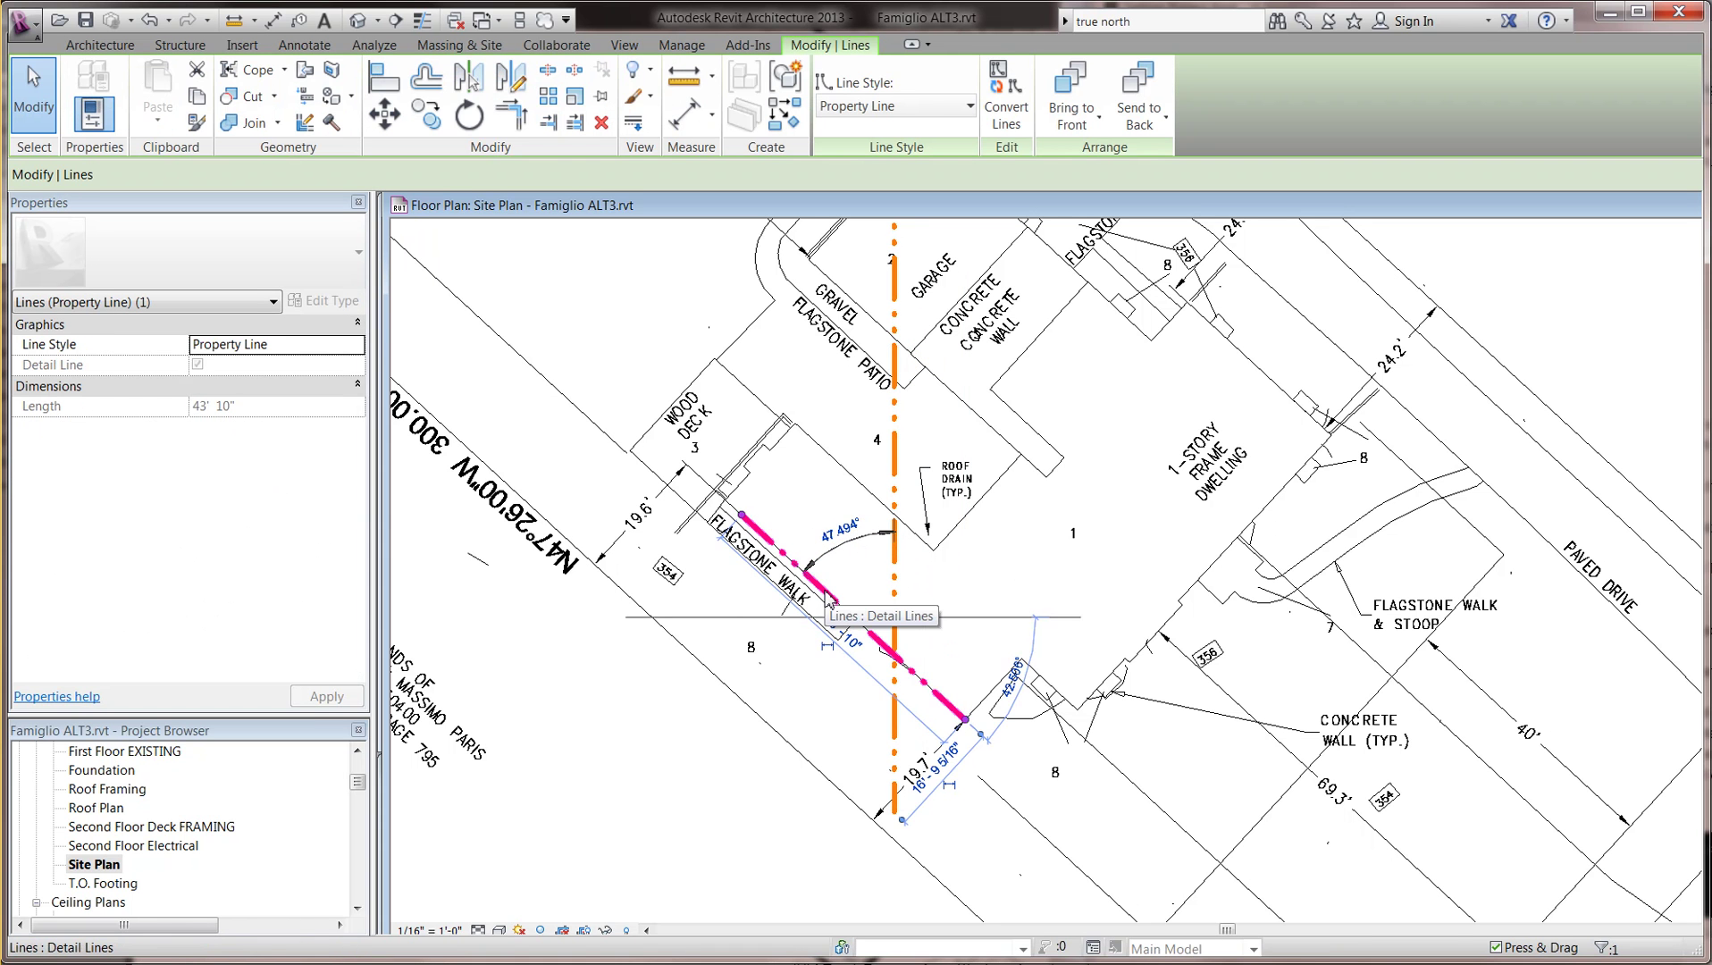
key("Escape")
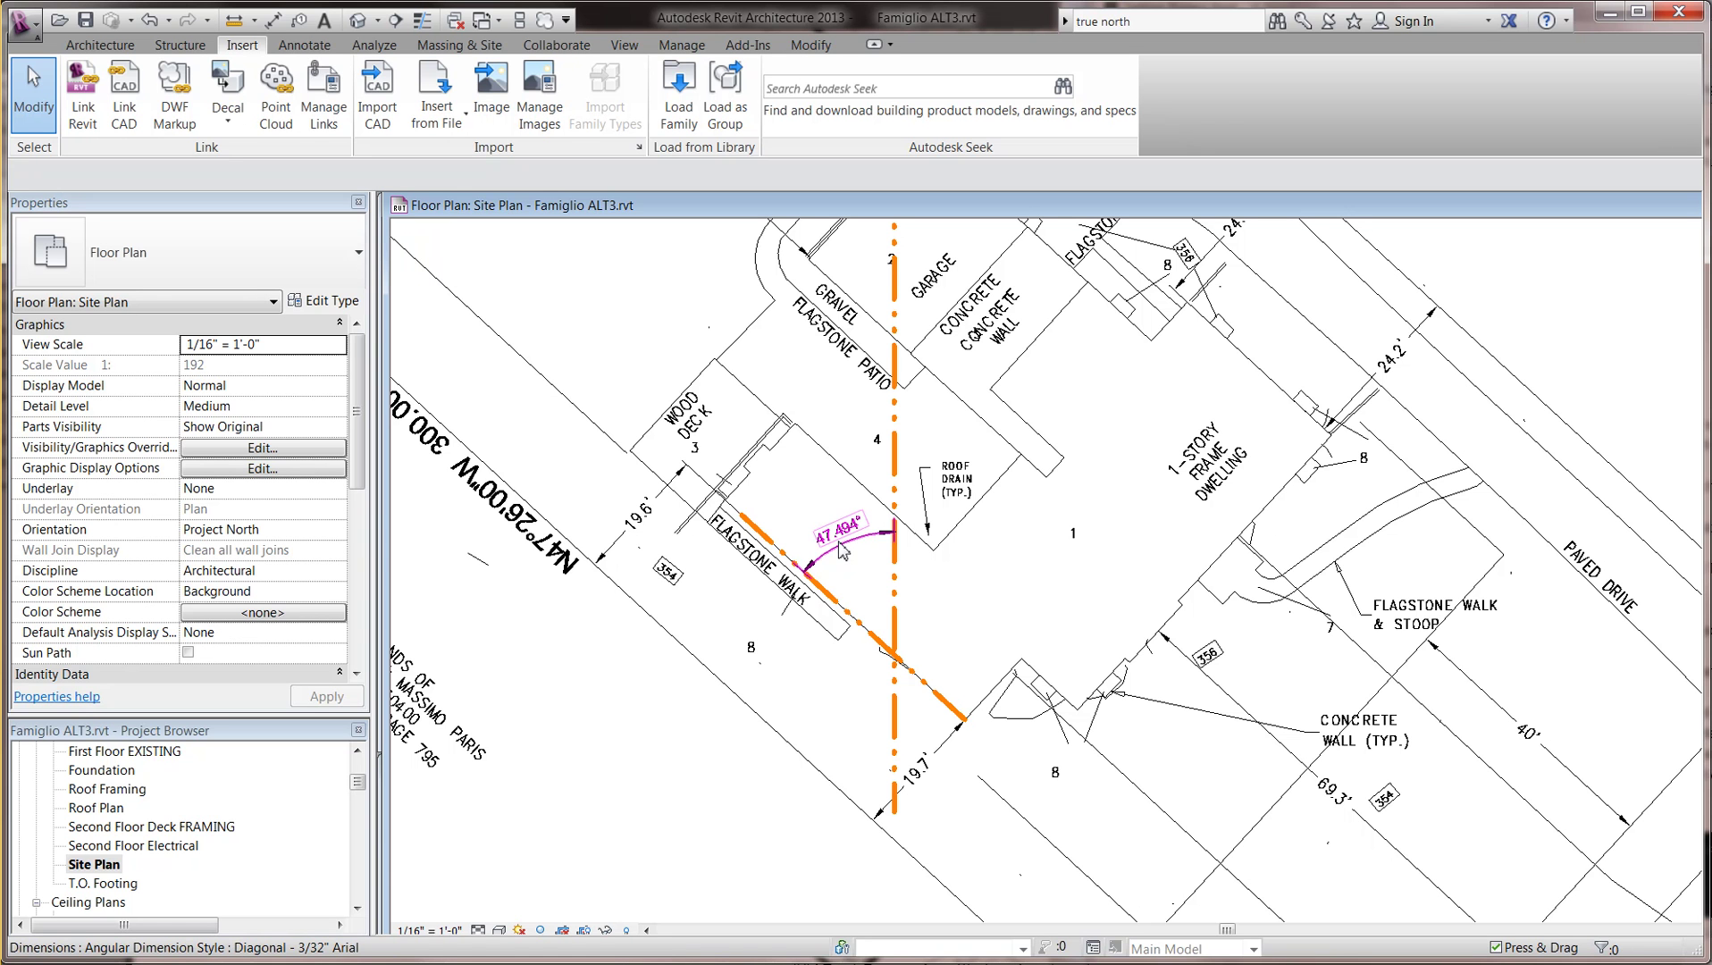
left_click(843, 550)
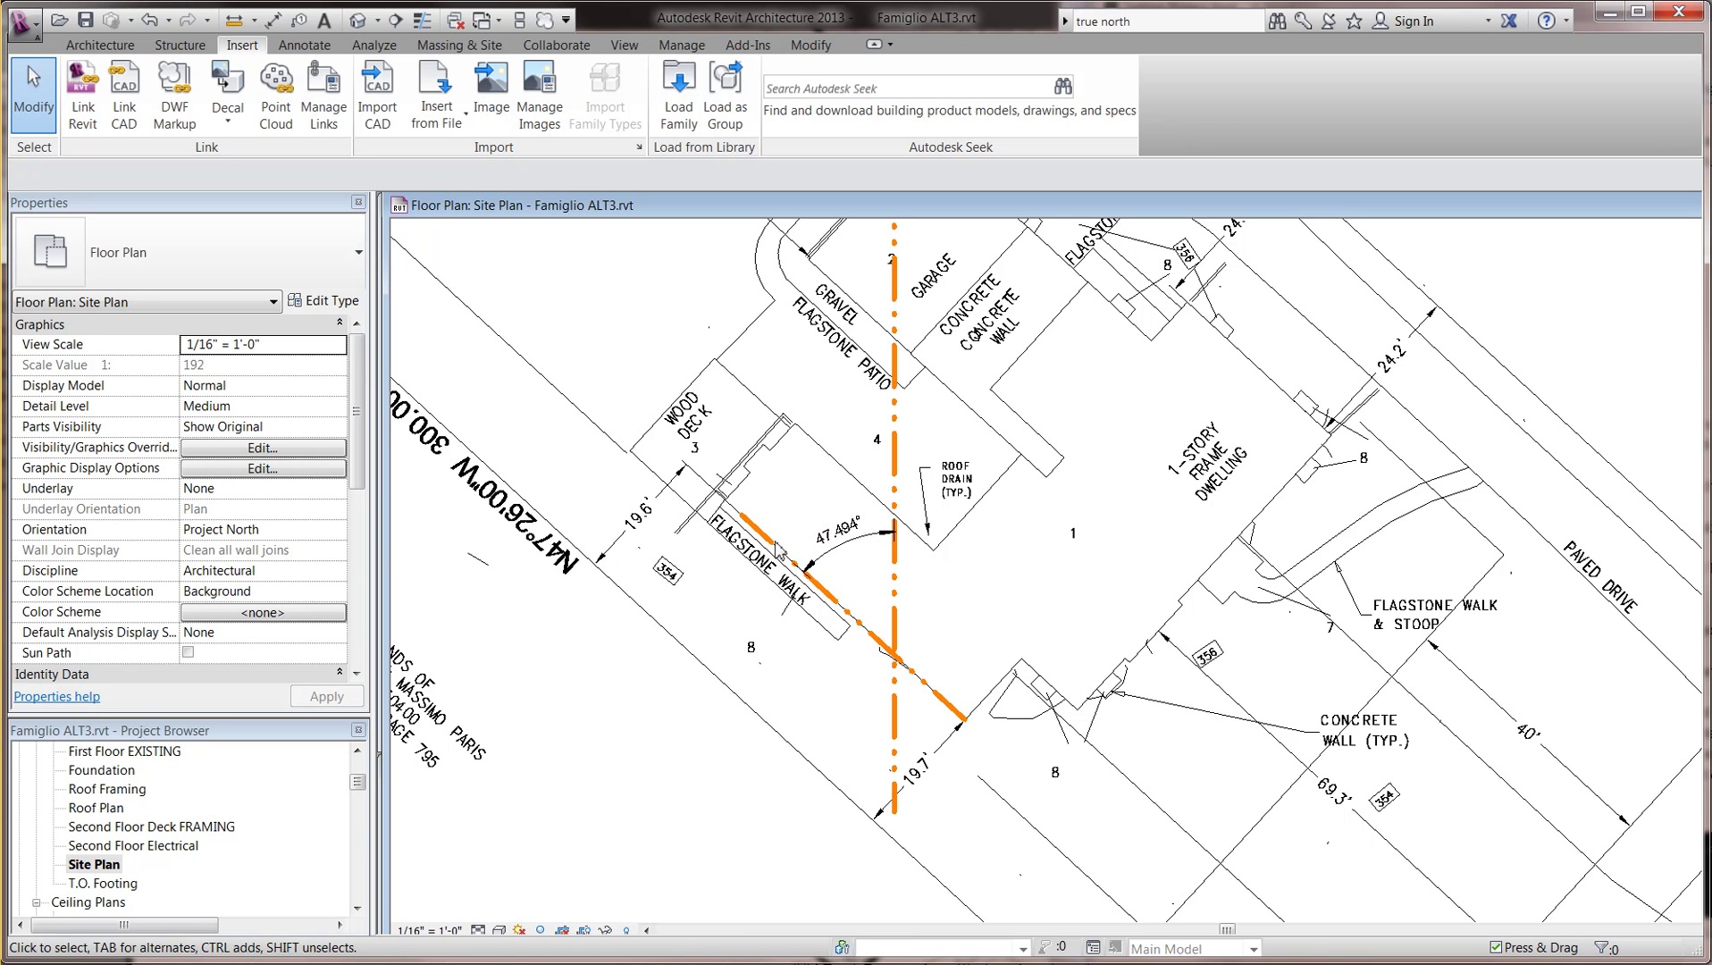
Review the building's position relative to the survey and look through the view's extents and phasing properties.
middle_click_drag(843, 550, 1033, 687)
scroll(1032, 686, "down", 2)
scroll(1032, 686, "down", 1)
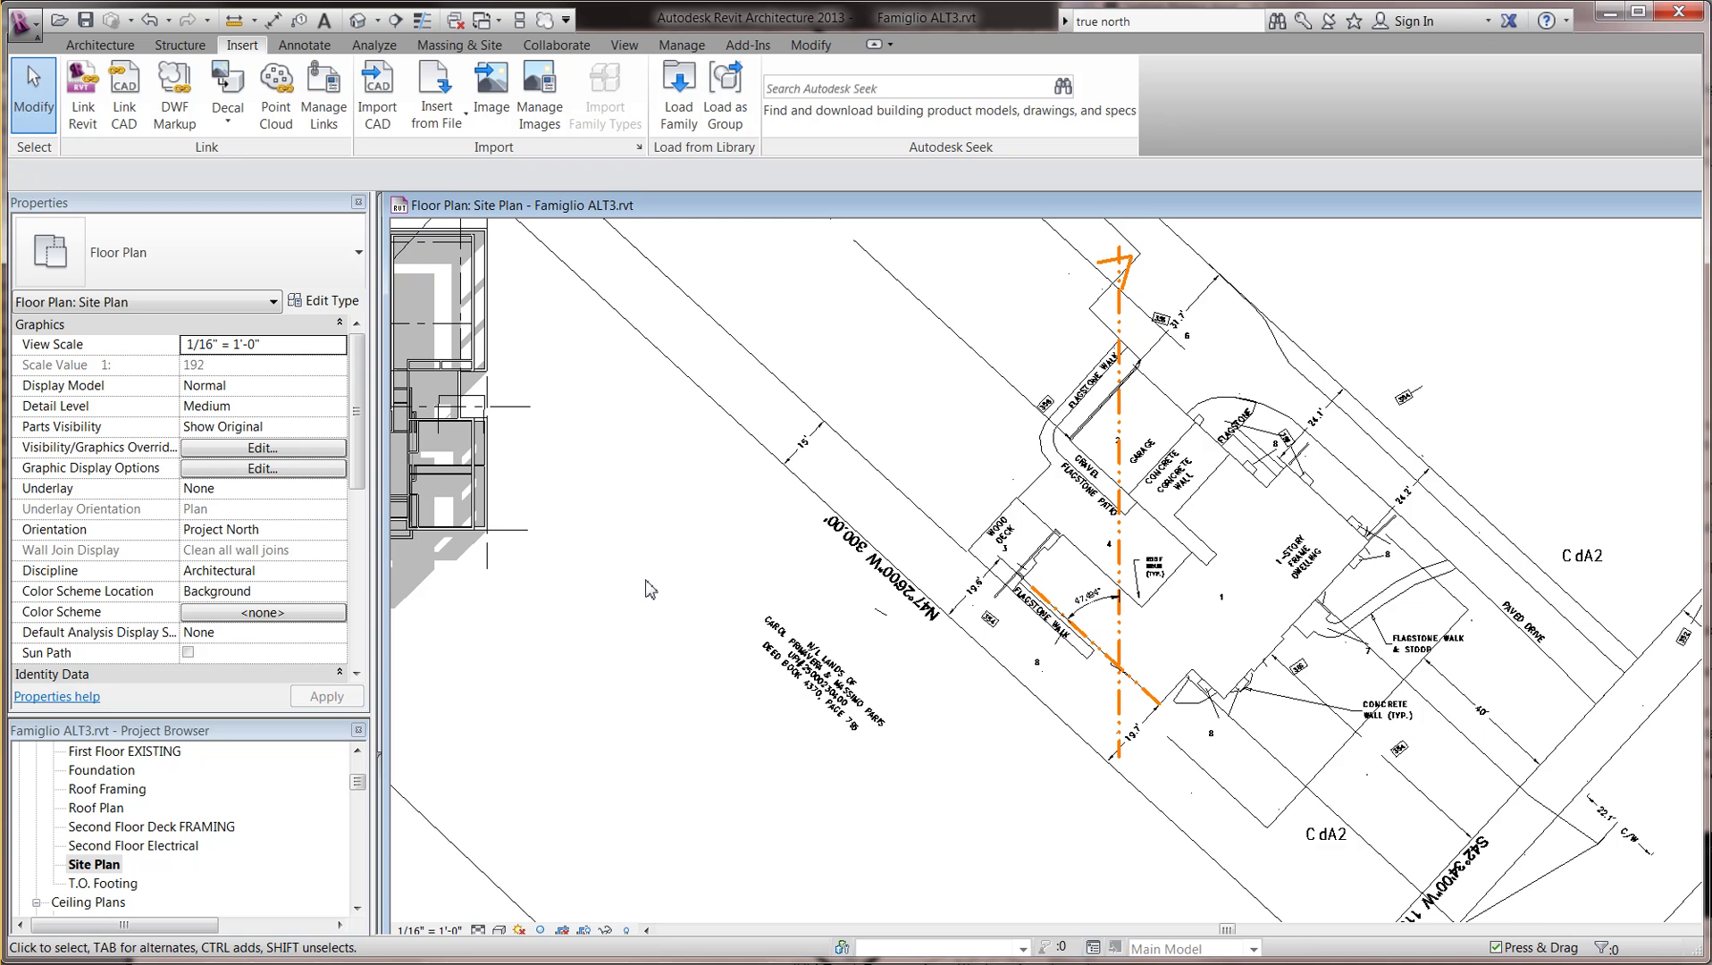
middle_click_drag(645, 578, 1044, 707)
scroll(1003, 686, "down", 1)
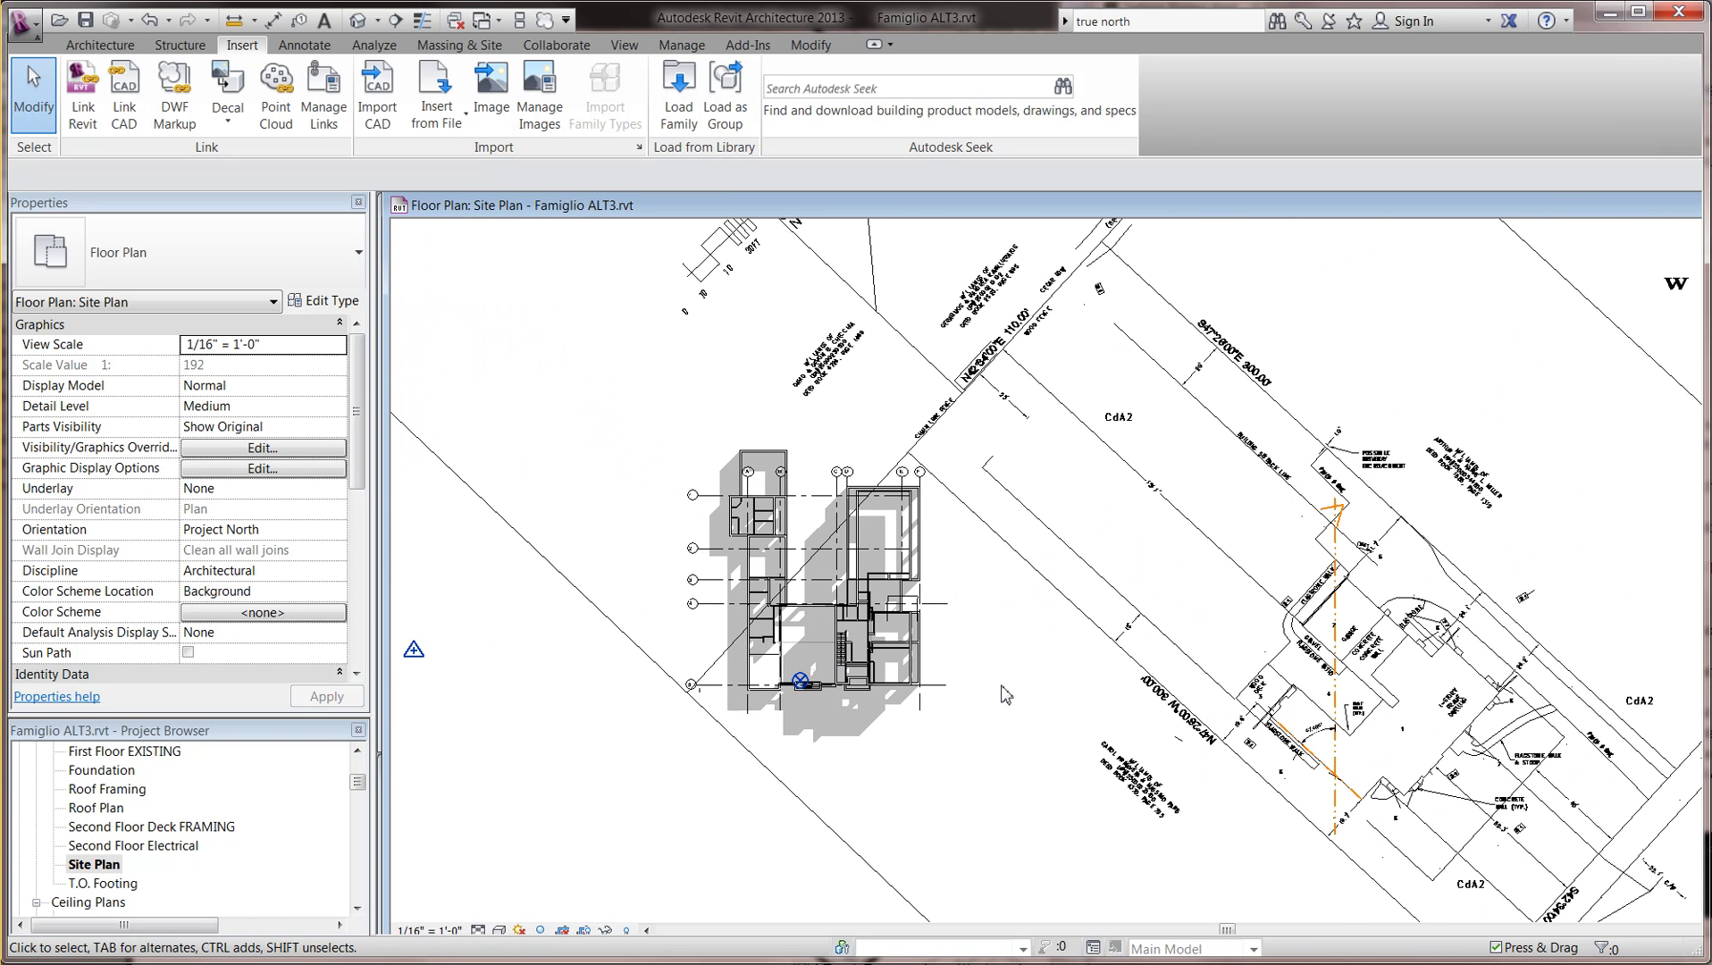
scroll(357, 470, "down", 5)
scroll(219, 550, "up", 5)
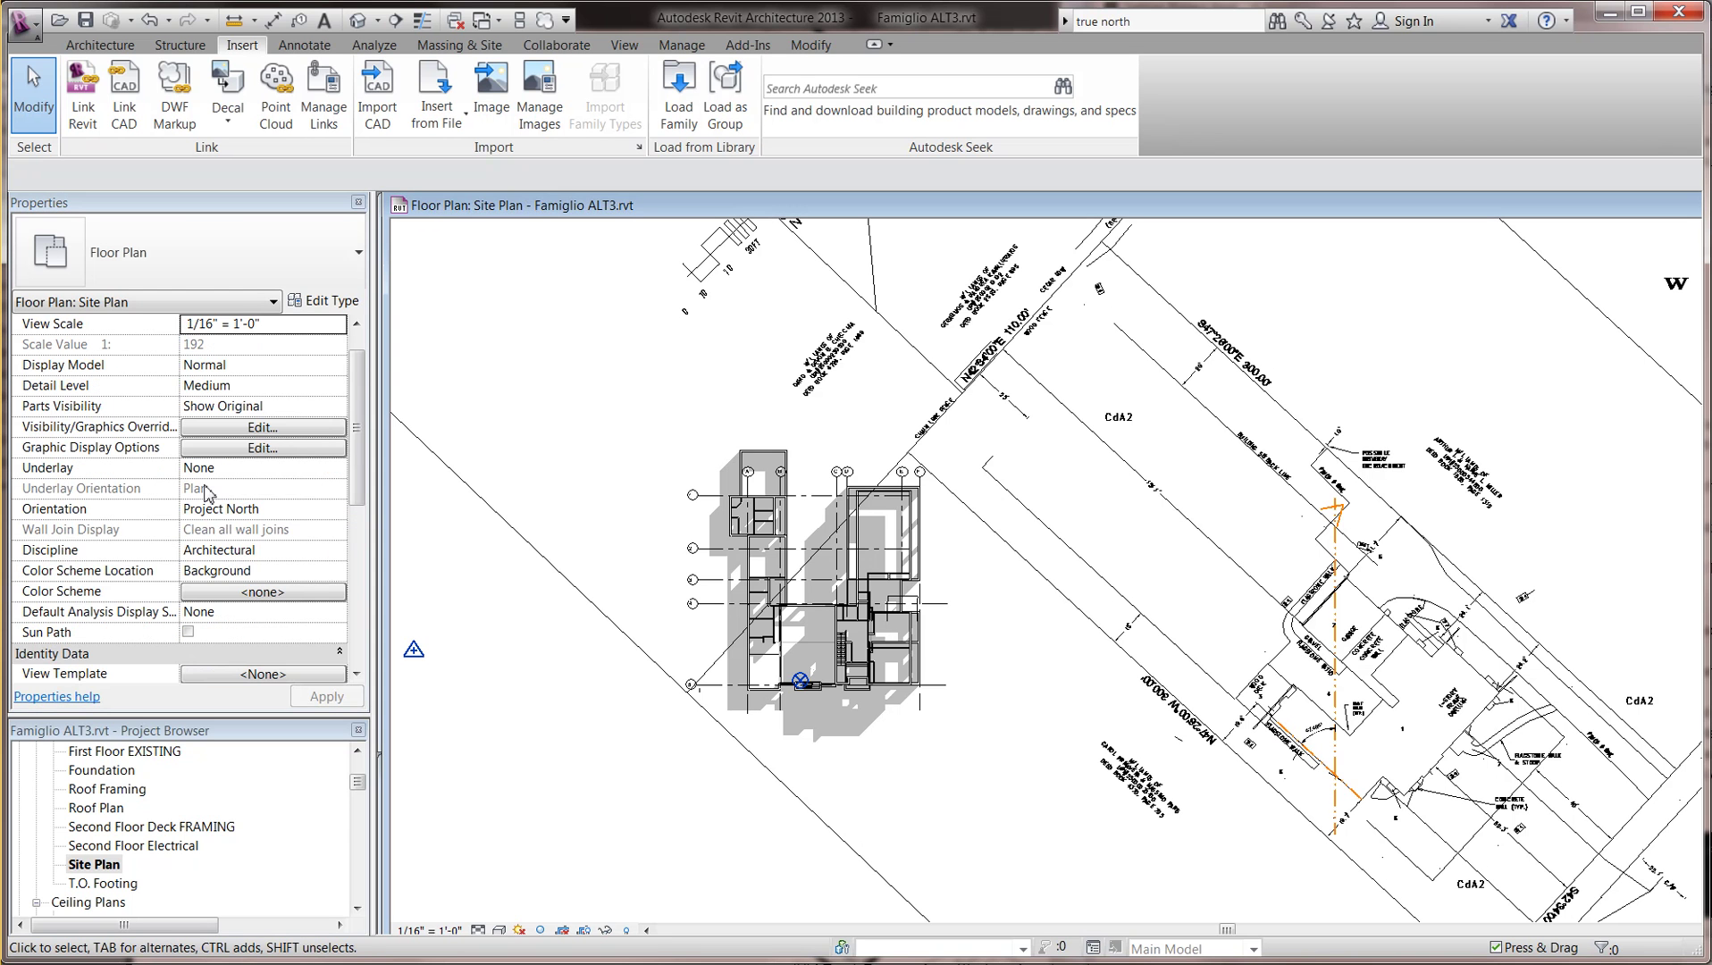
scroll(358, 677, "down", 5)
left_click(358, 676)
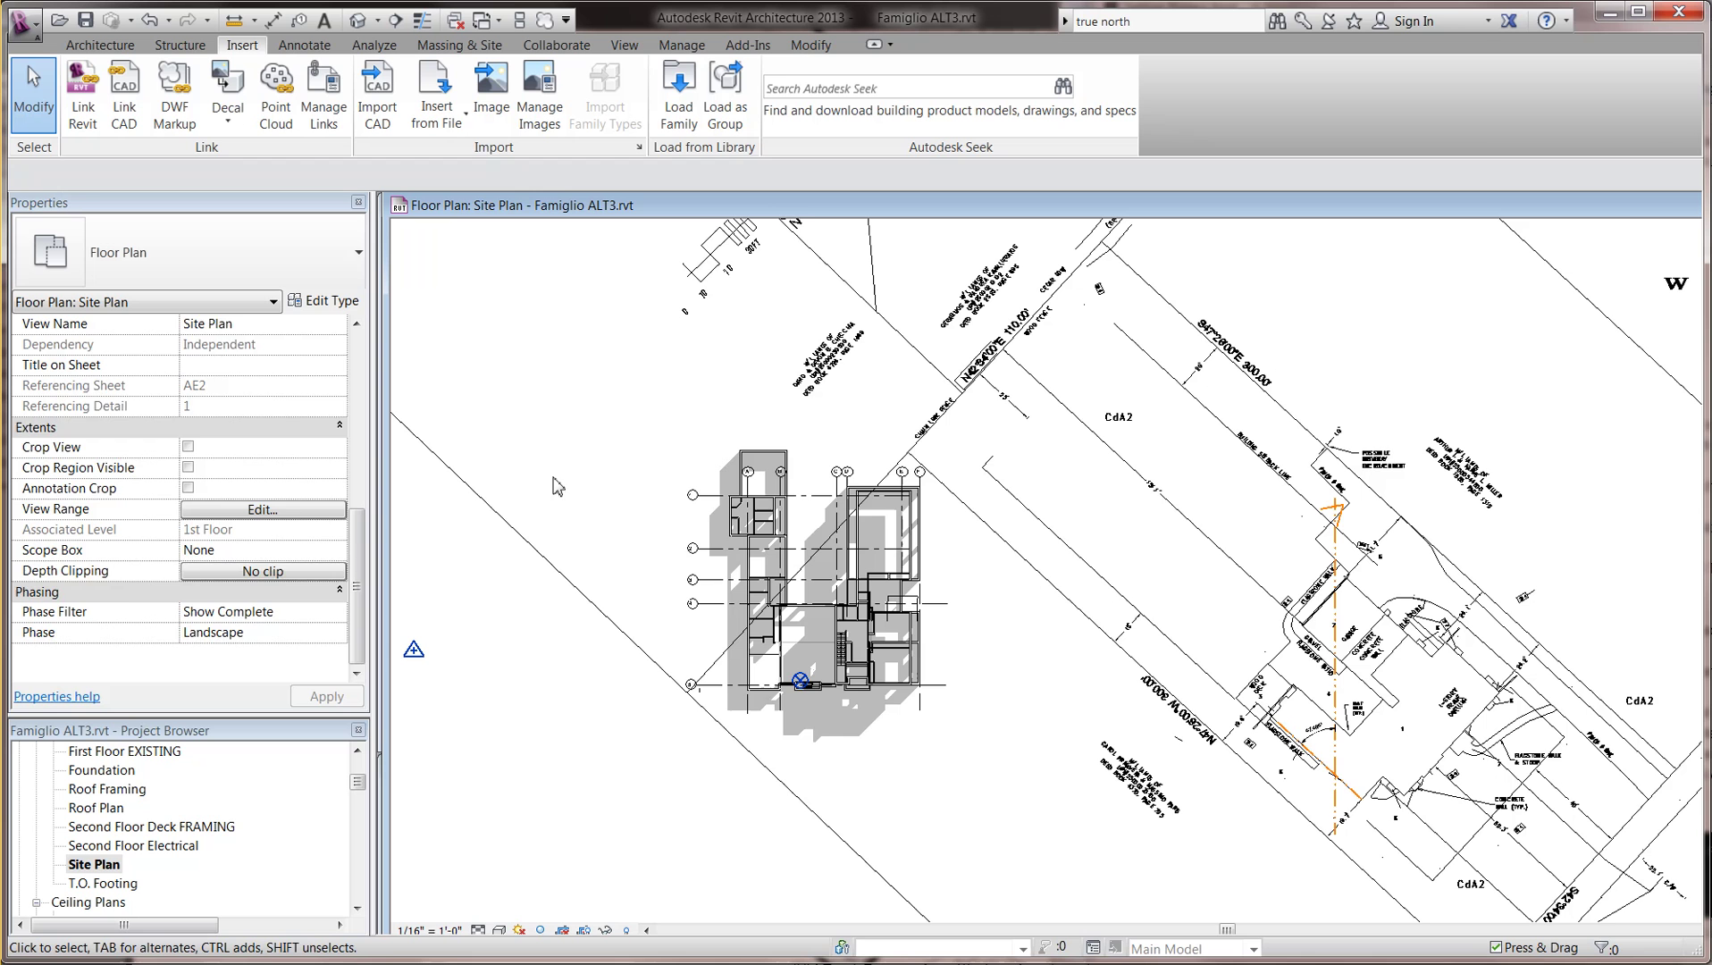
Inspect the survey point and review its shared site and project location settings without changing them.
scroll(206, 465, "up", 5)
middle_click_drag(558, 699, 658, 675)
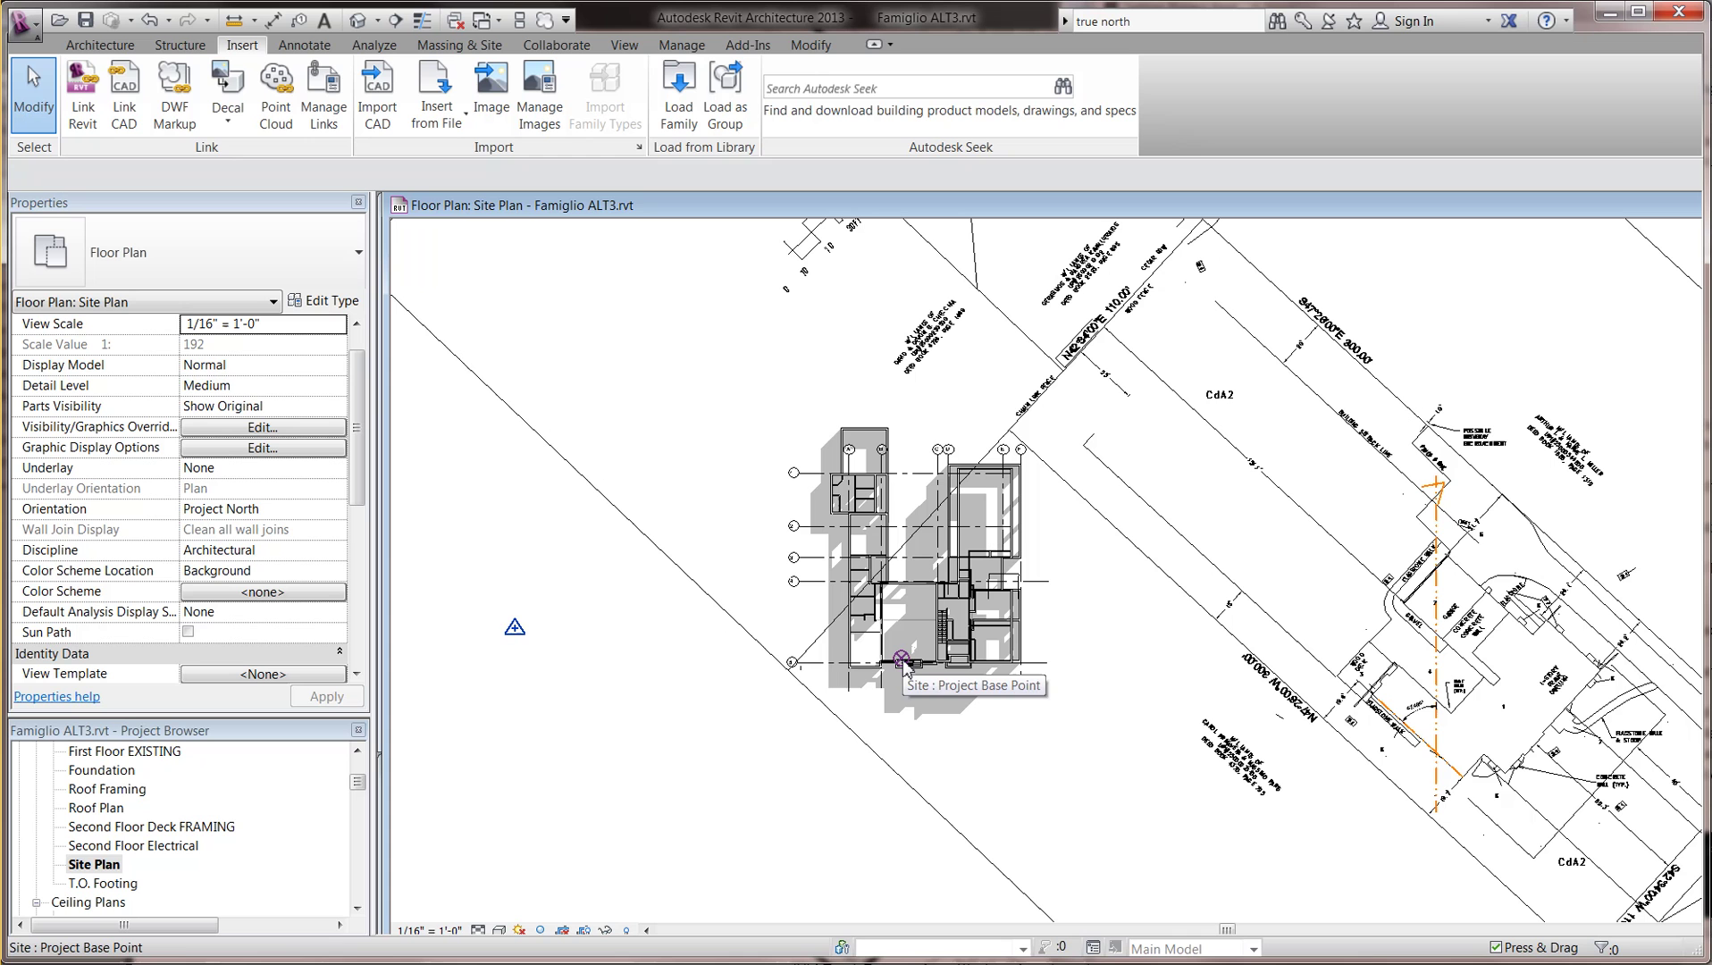
left_click(516, 632)
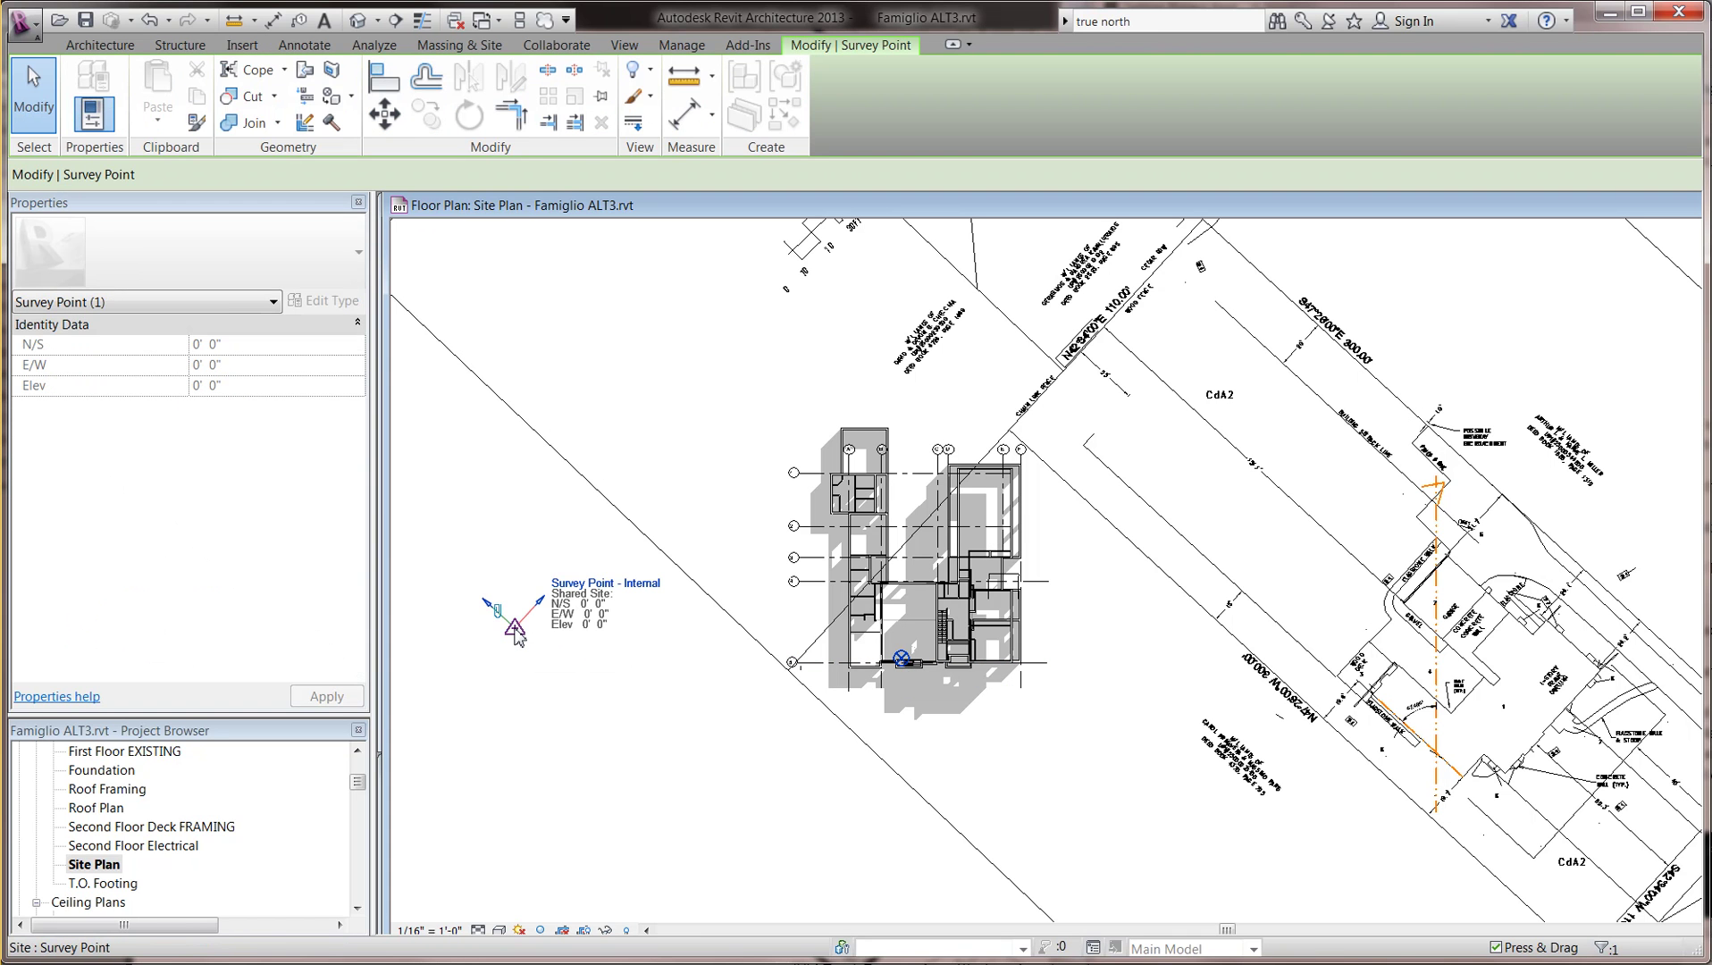
left_click(601, 592)
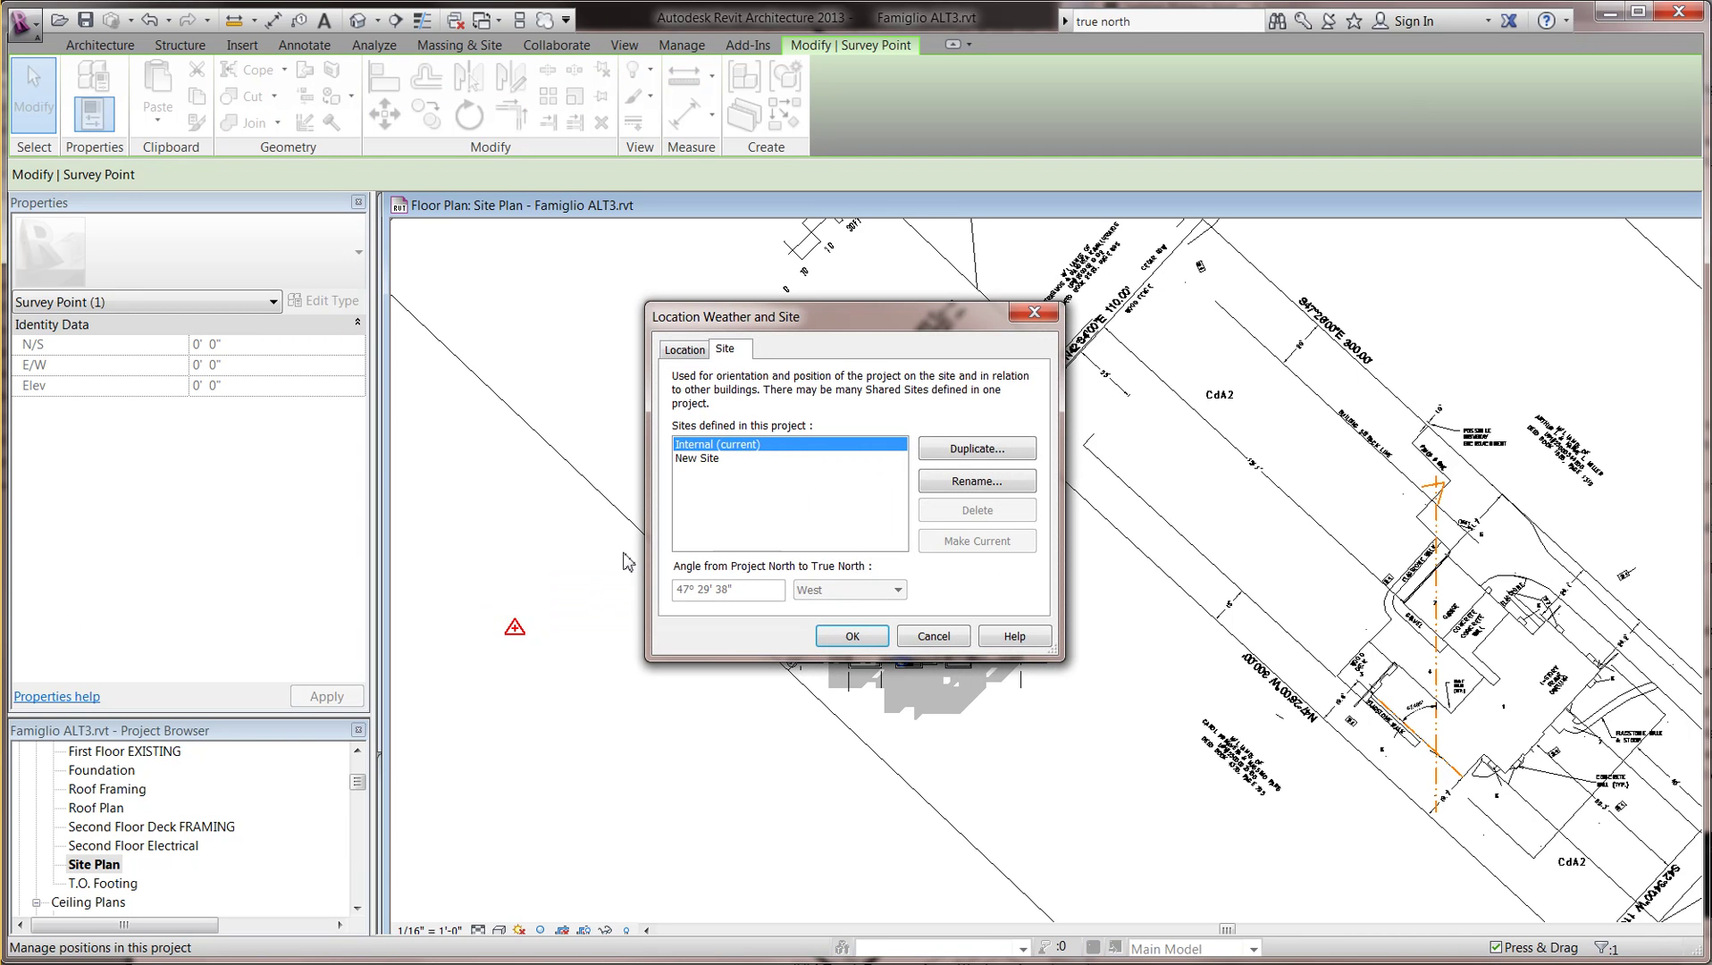
left_click(665, 354)
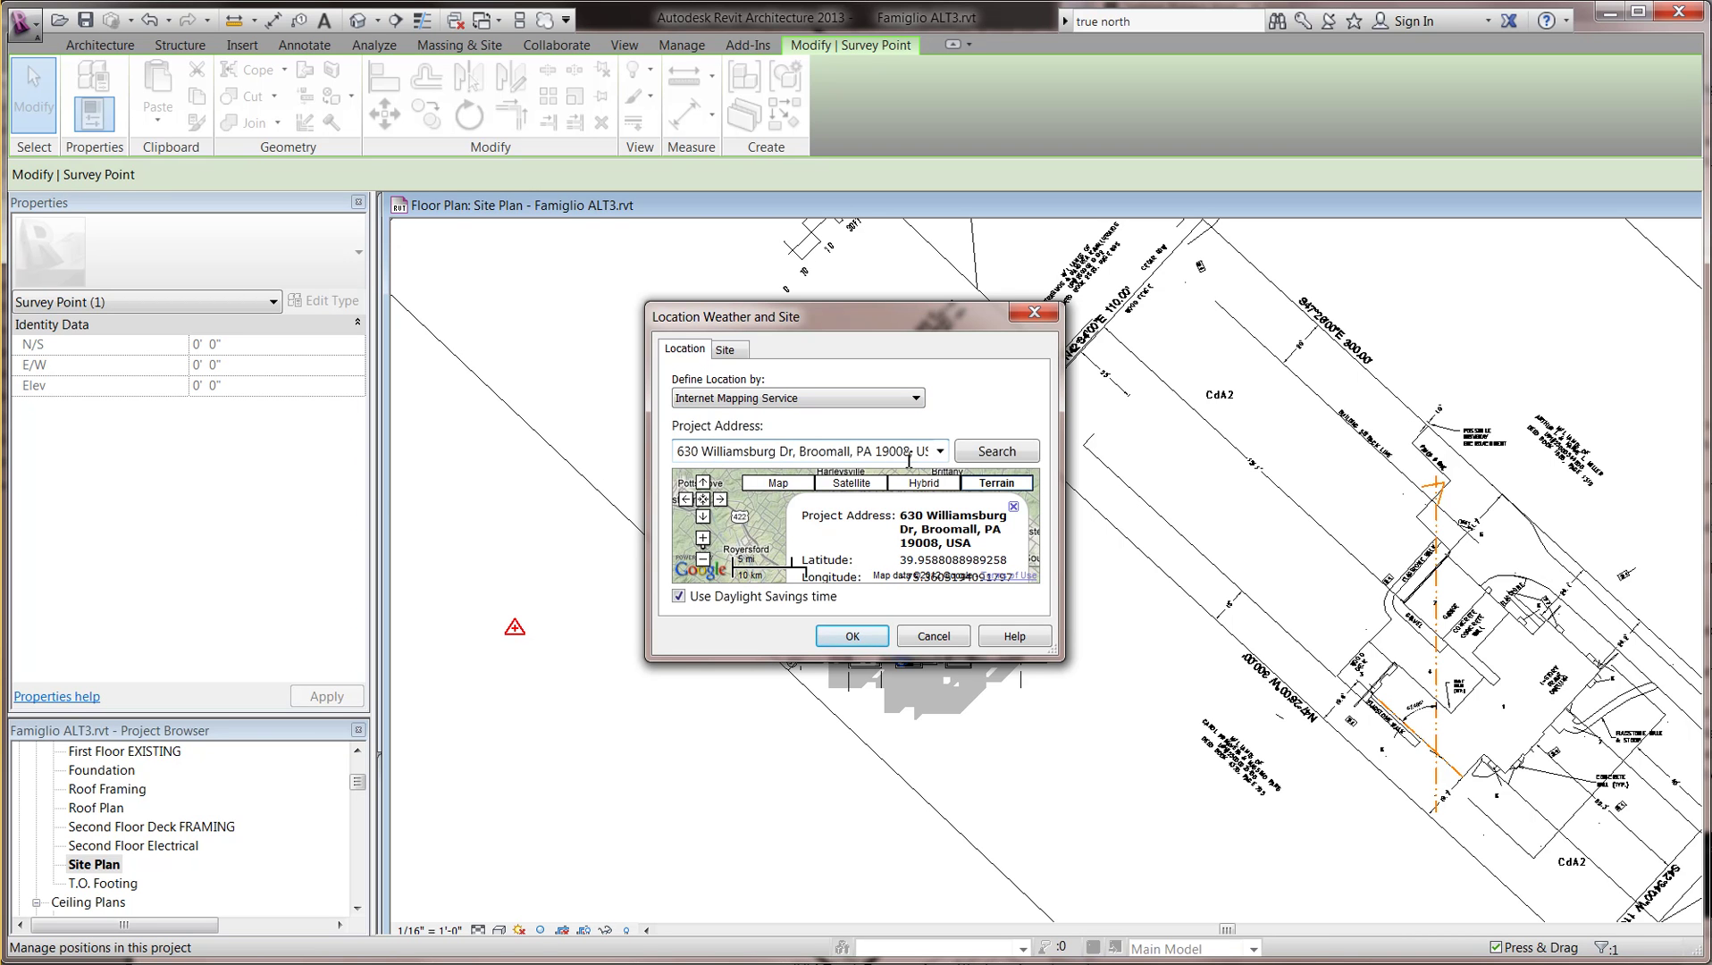
left_click(937, 638)
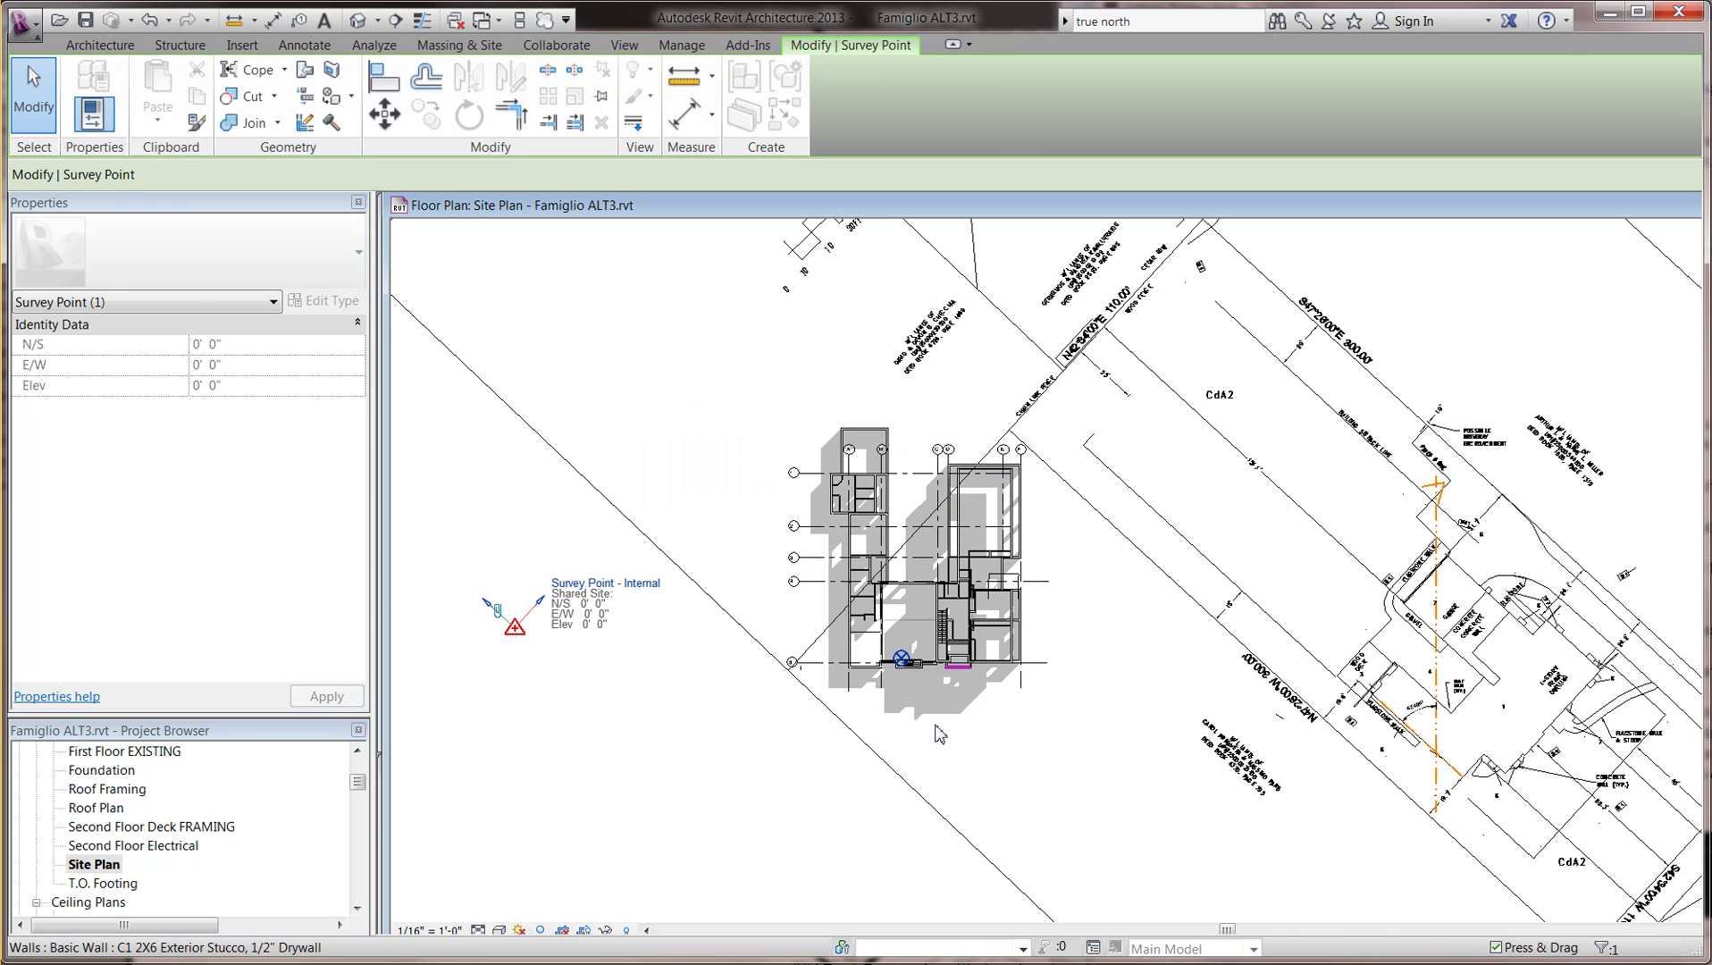
key("Escape")
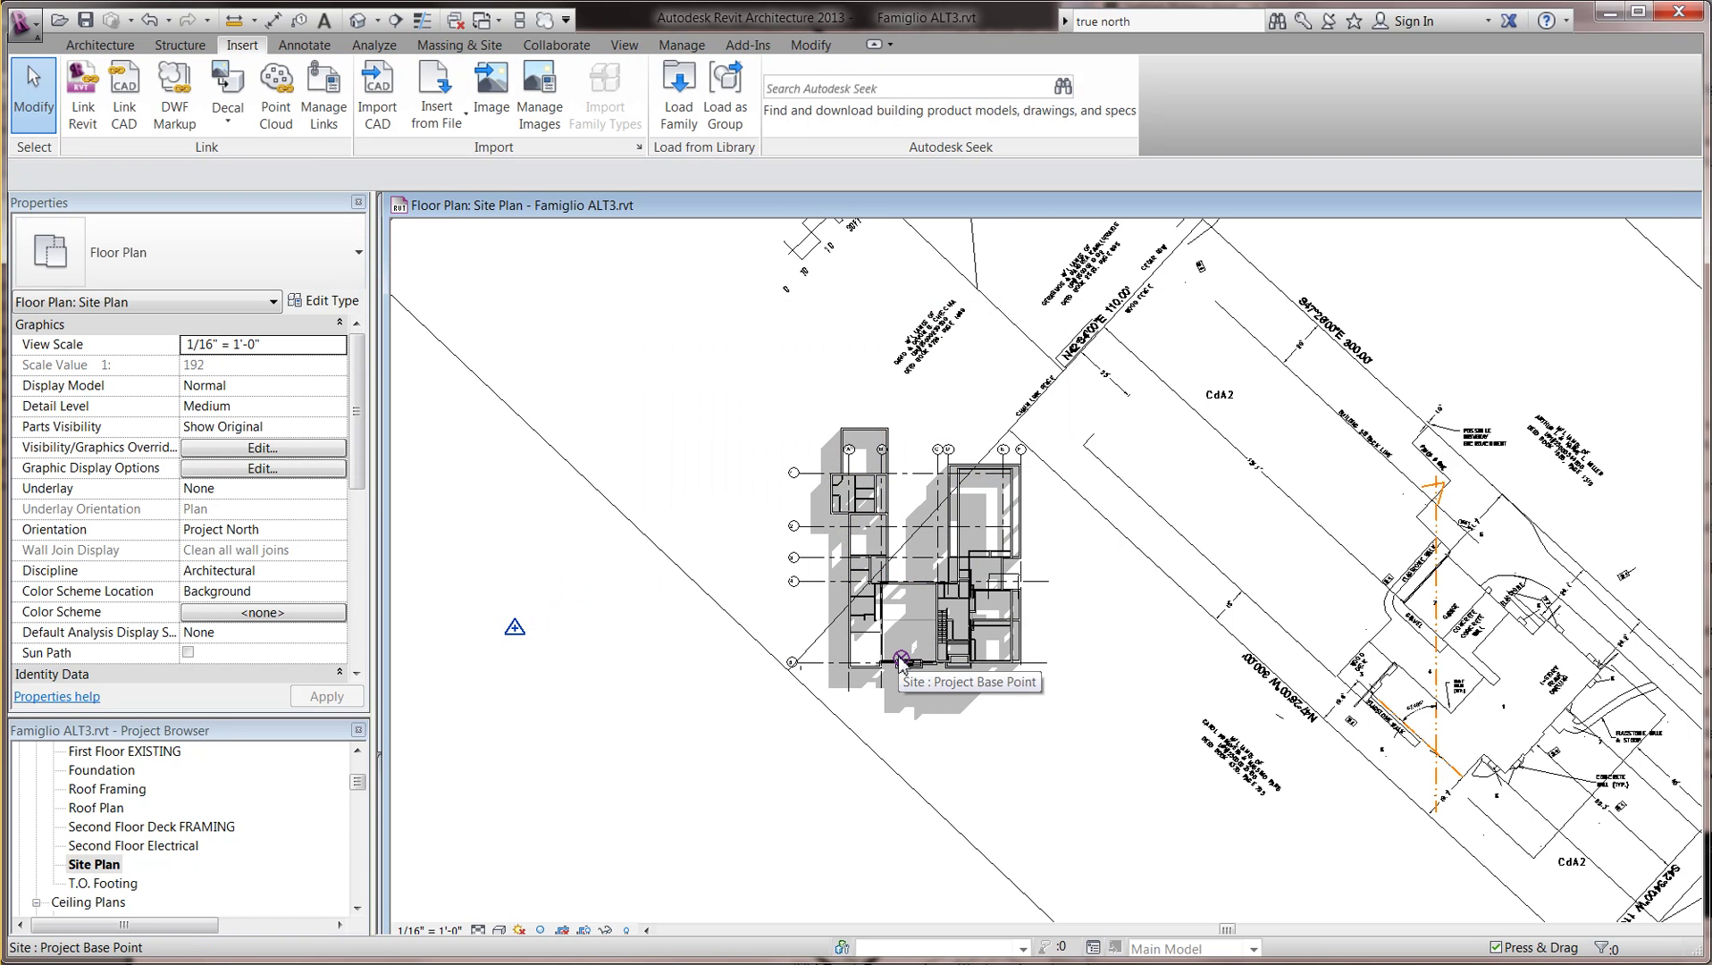
Set the project base point's Angle to True North to 312.506°.
left_click(901, 662)
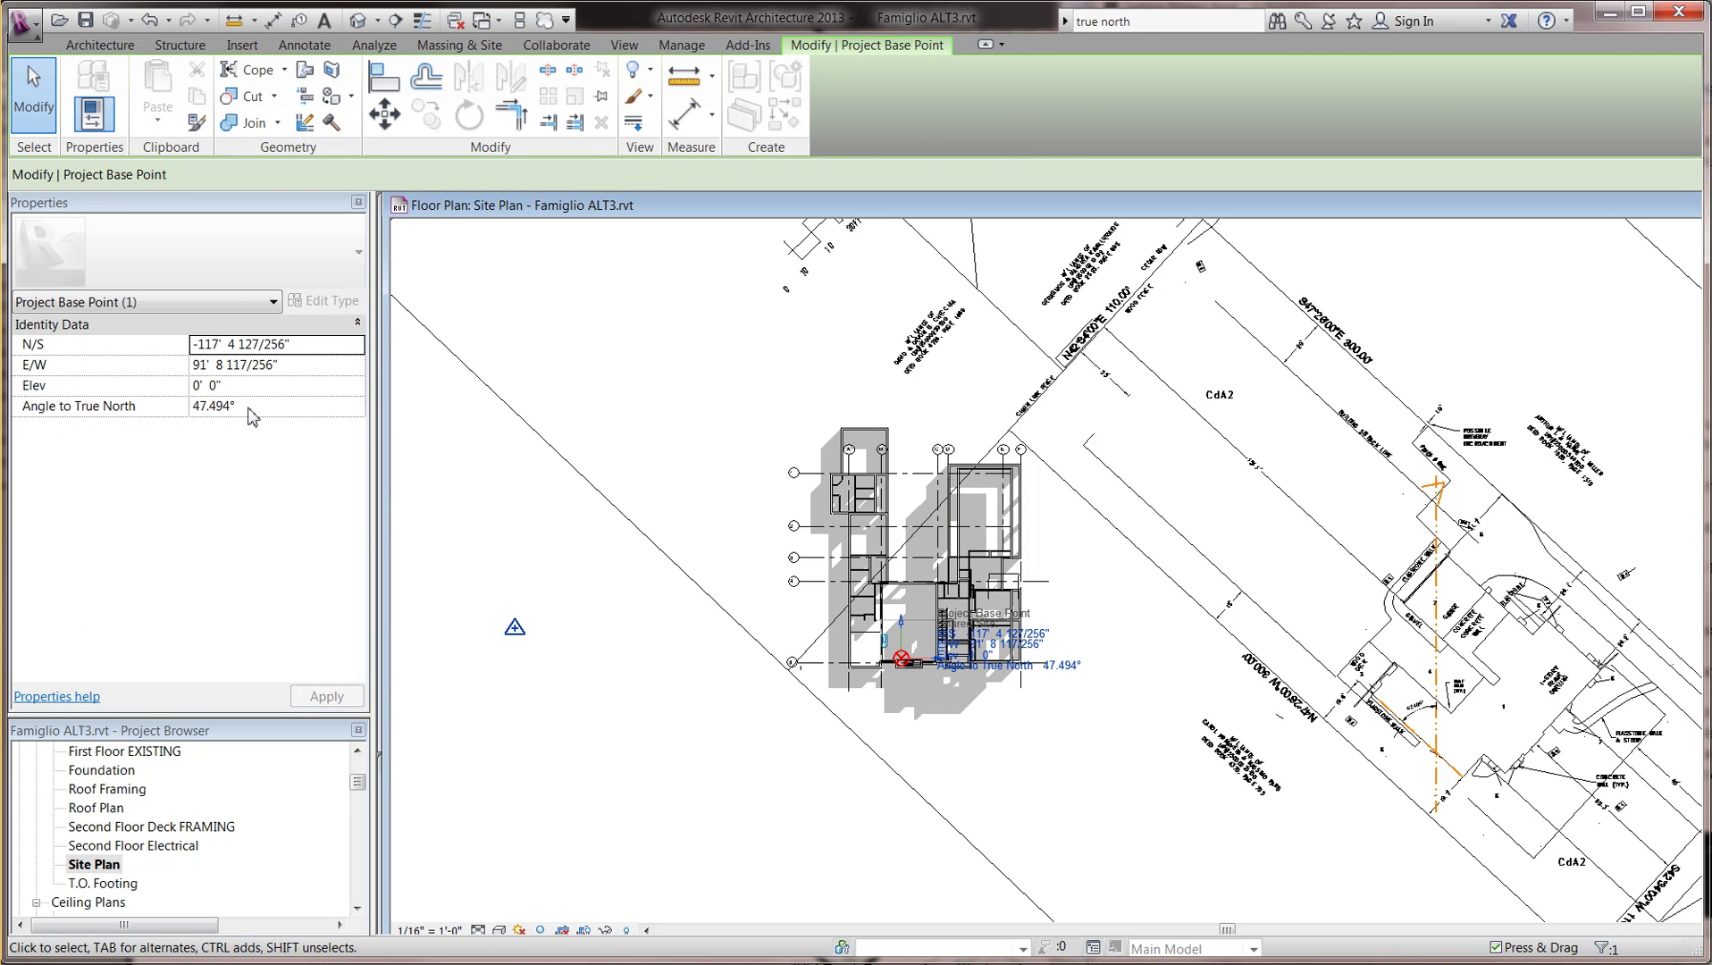
left_click(255, 408)
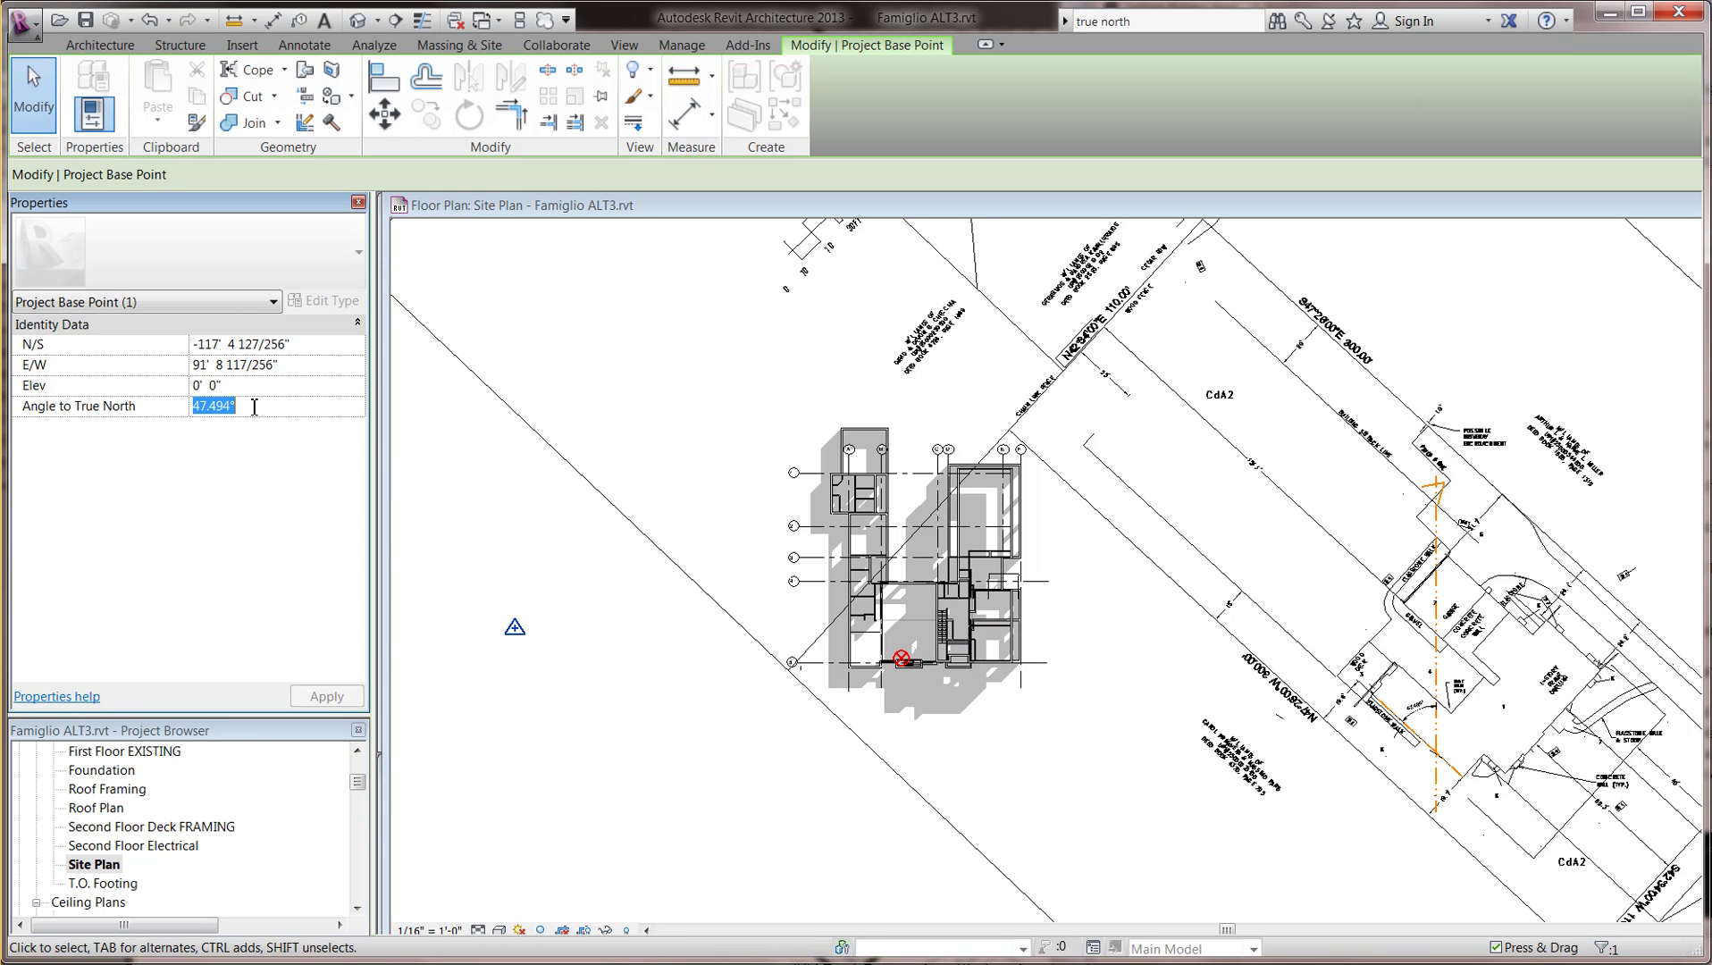
type("312.506")
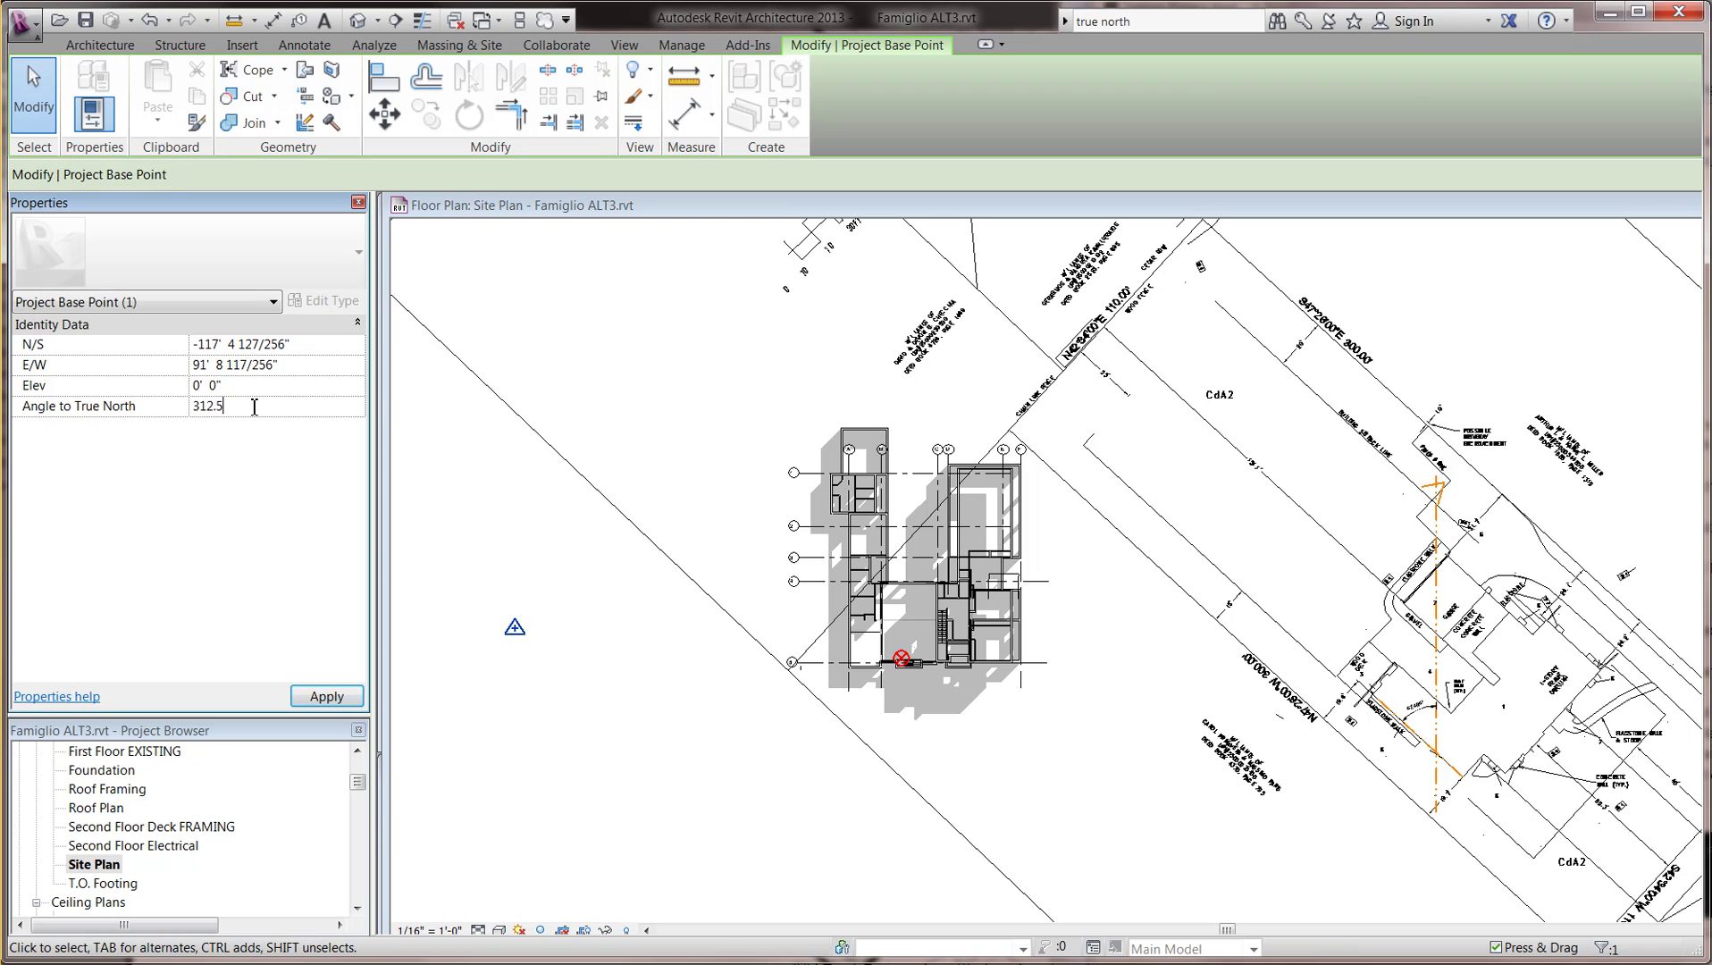
left_click(328, 696)
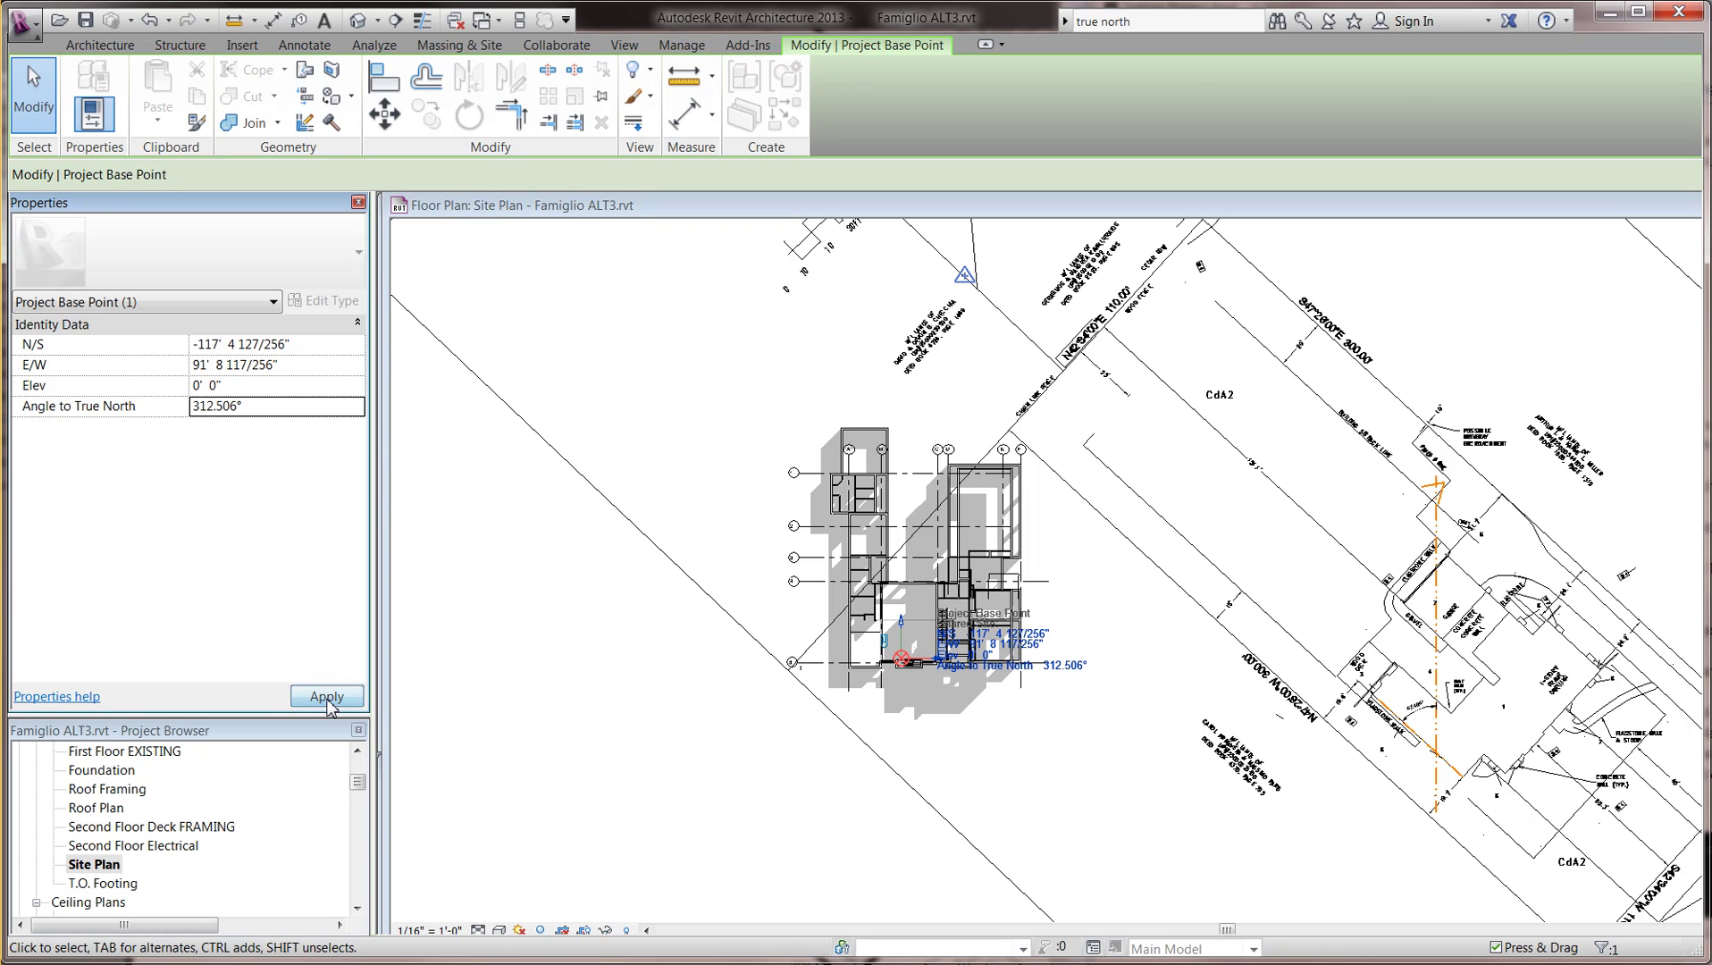
left_click(581, 658)
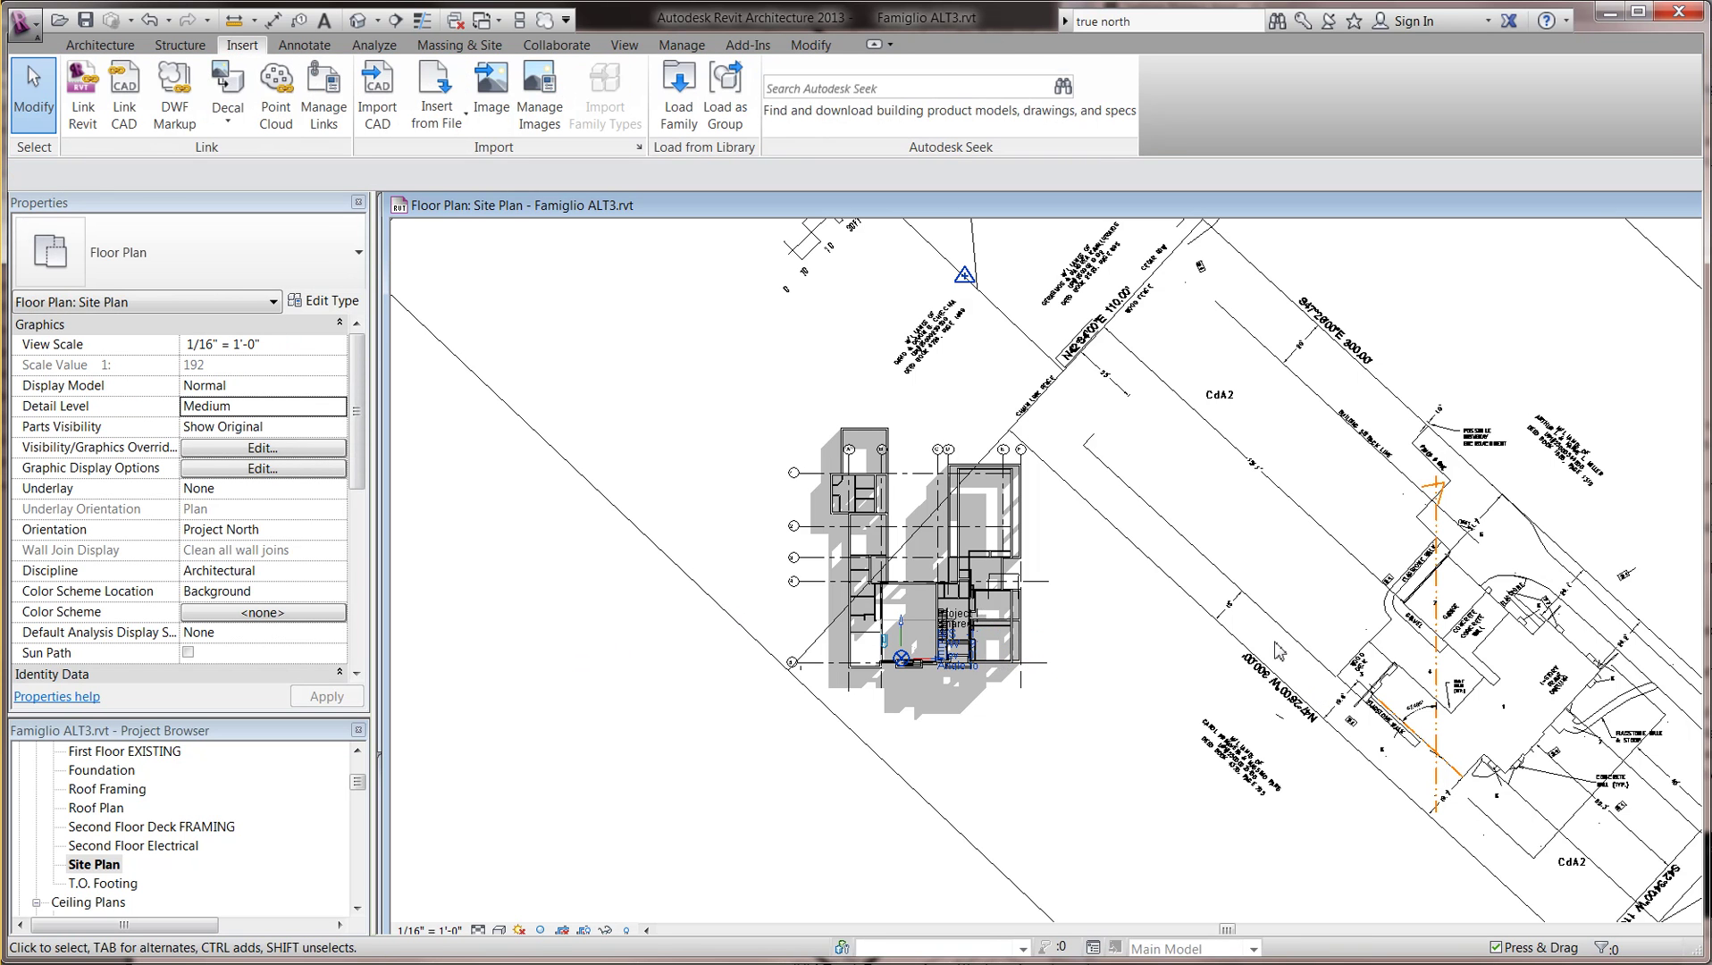
Rotate the imported survey drawing about the intersection of the two orange lines, from the sloped line by the flagstone walk to the vertical line.
left_click(1202, 611)
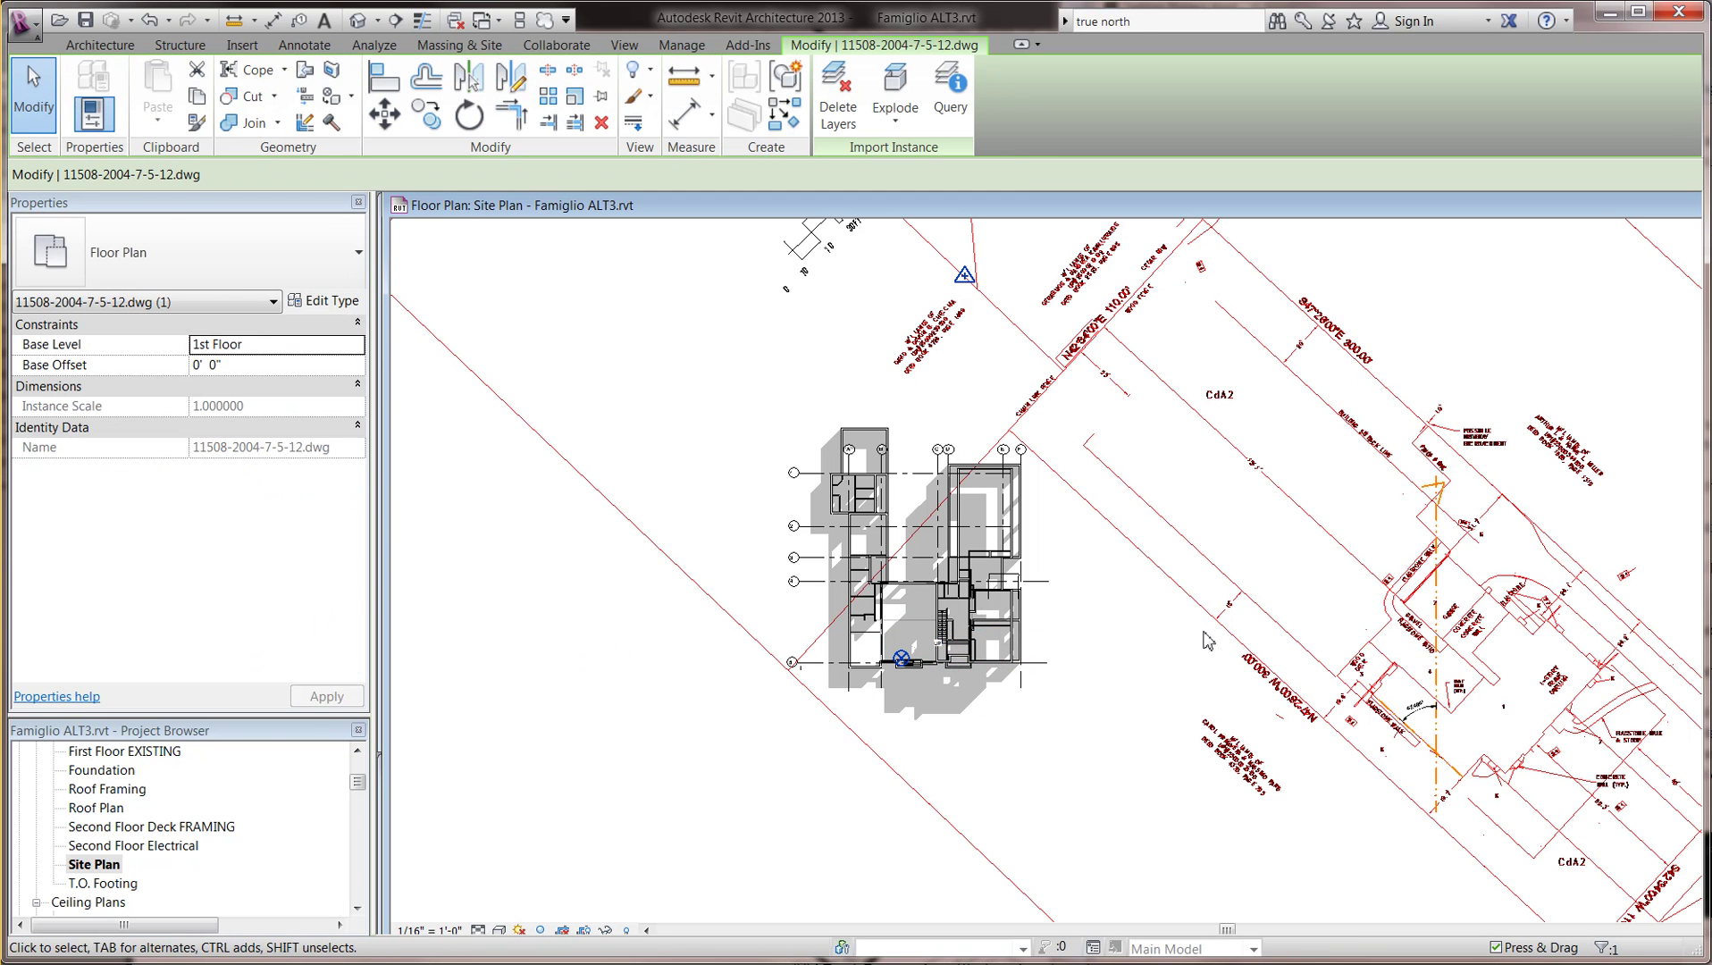
middle_click_drag(1202, 610, 731, 306)
scroll(1081, 592, "up", 3)
scroll(1082, 592, "up", 3)
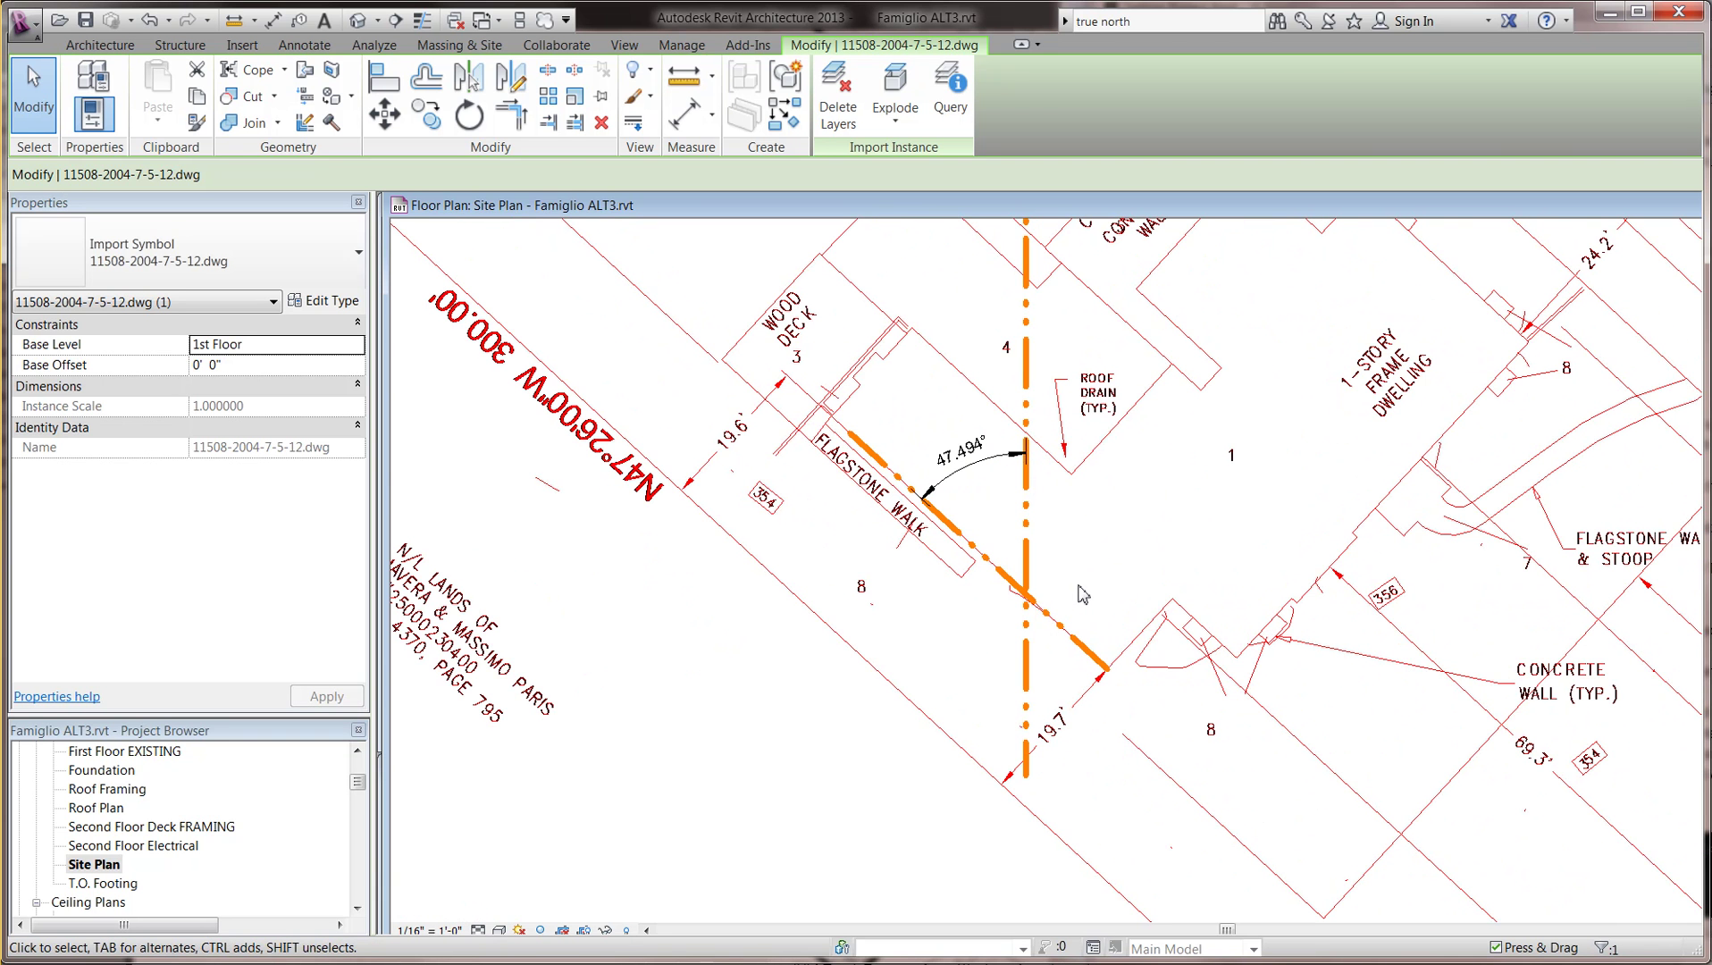
key("r")
key("o")
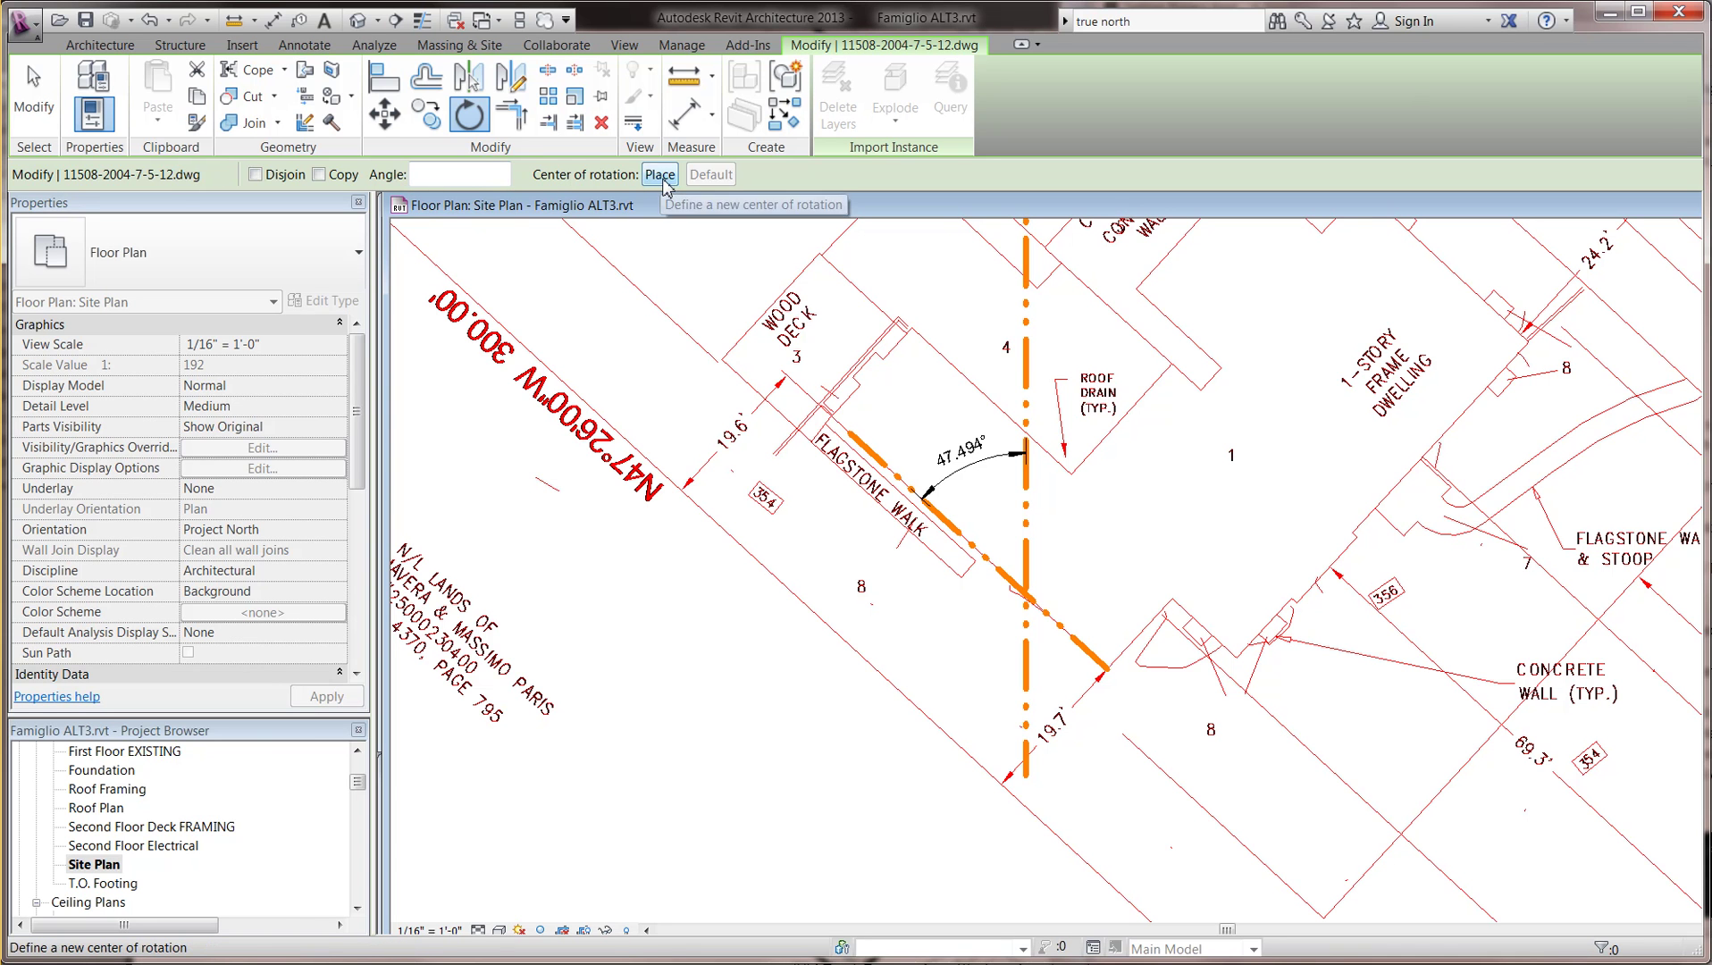
left_click(662, 176)
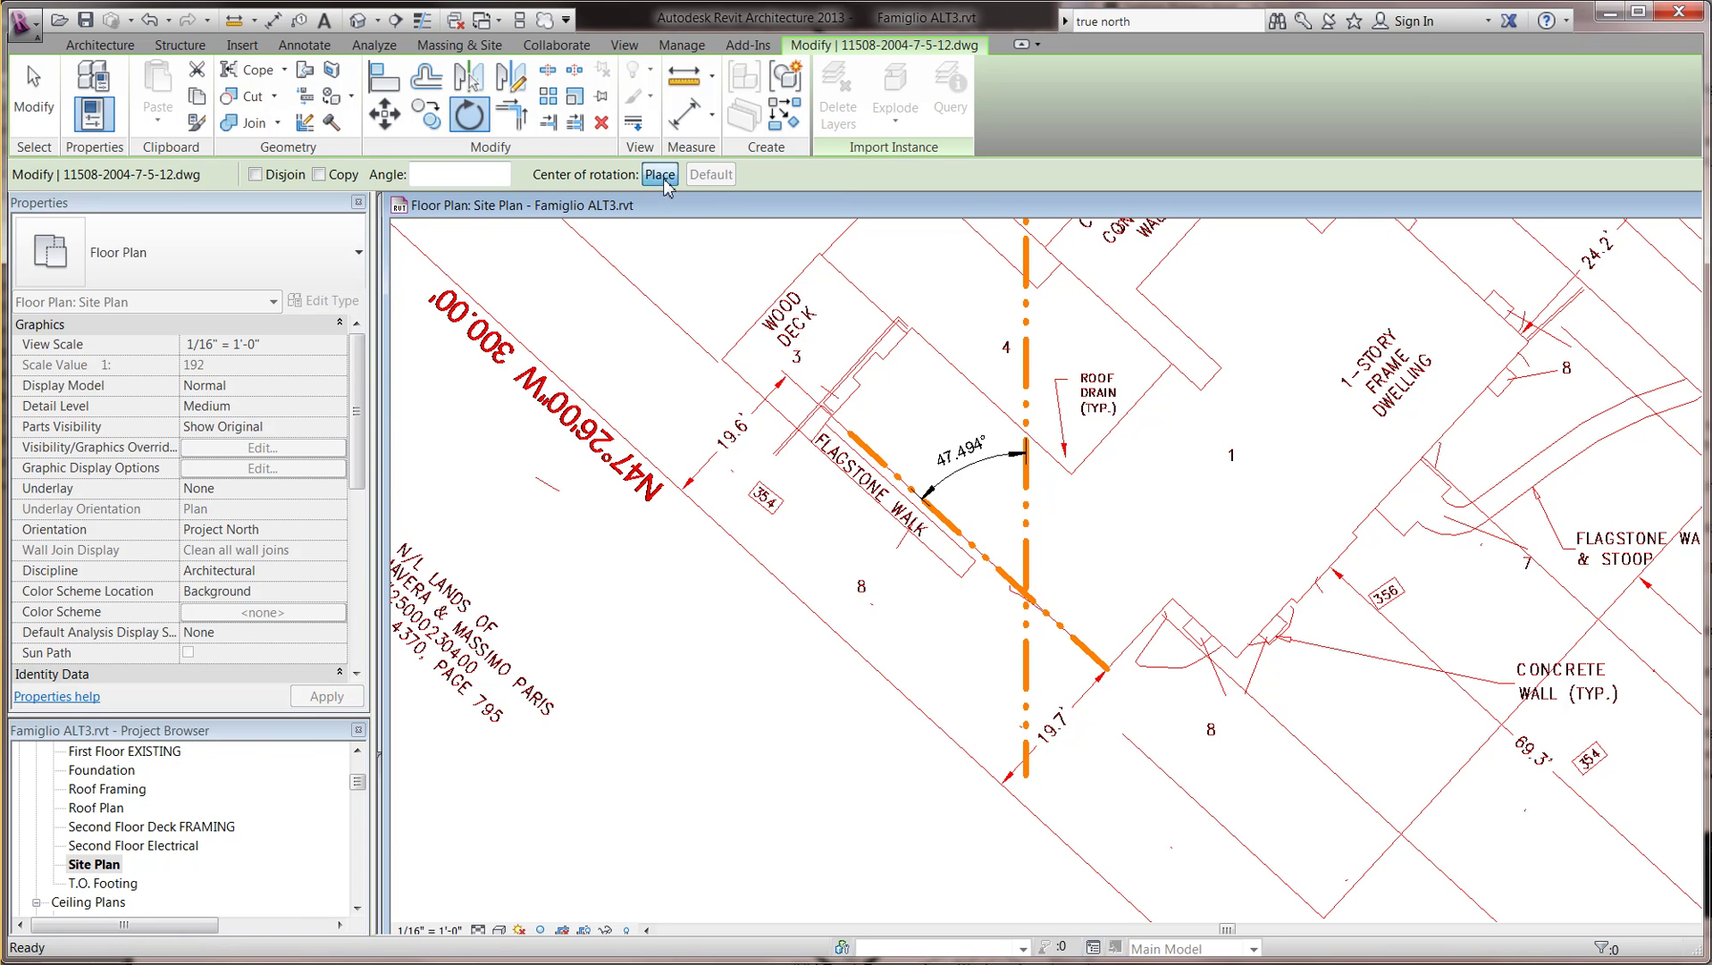
left_click(1030, 599)
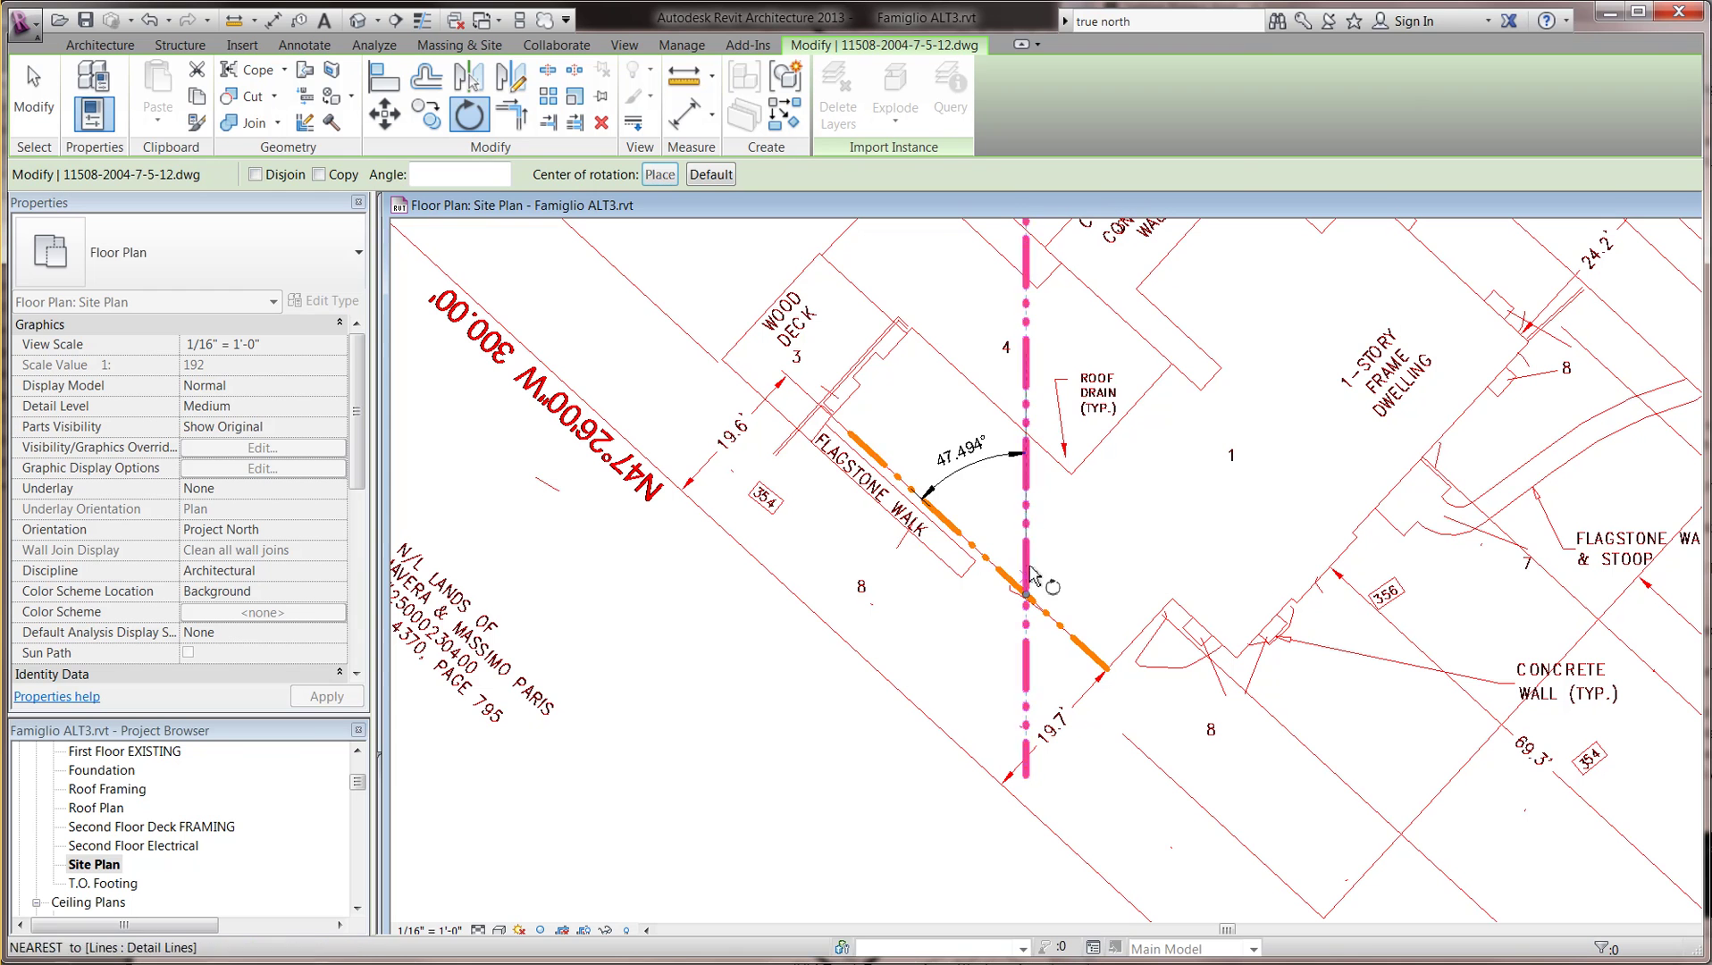
left_click(844, 433)
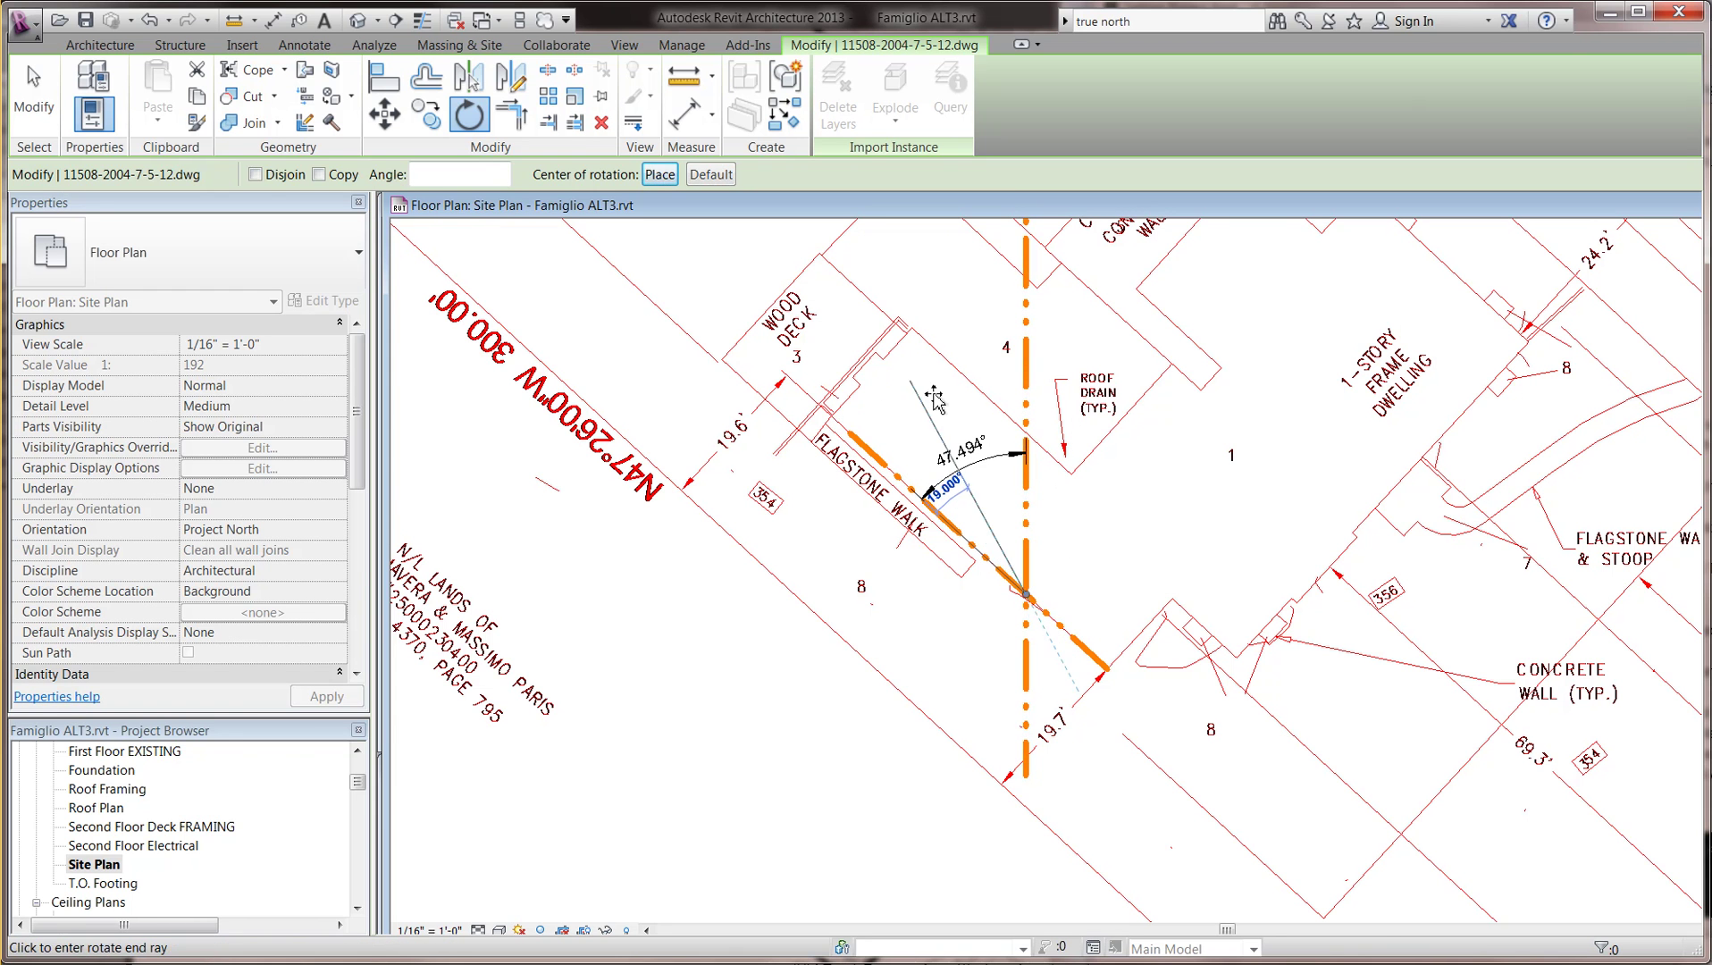
left_click(1031, 386)
key("Escape")
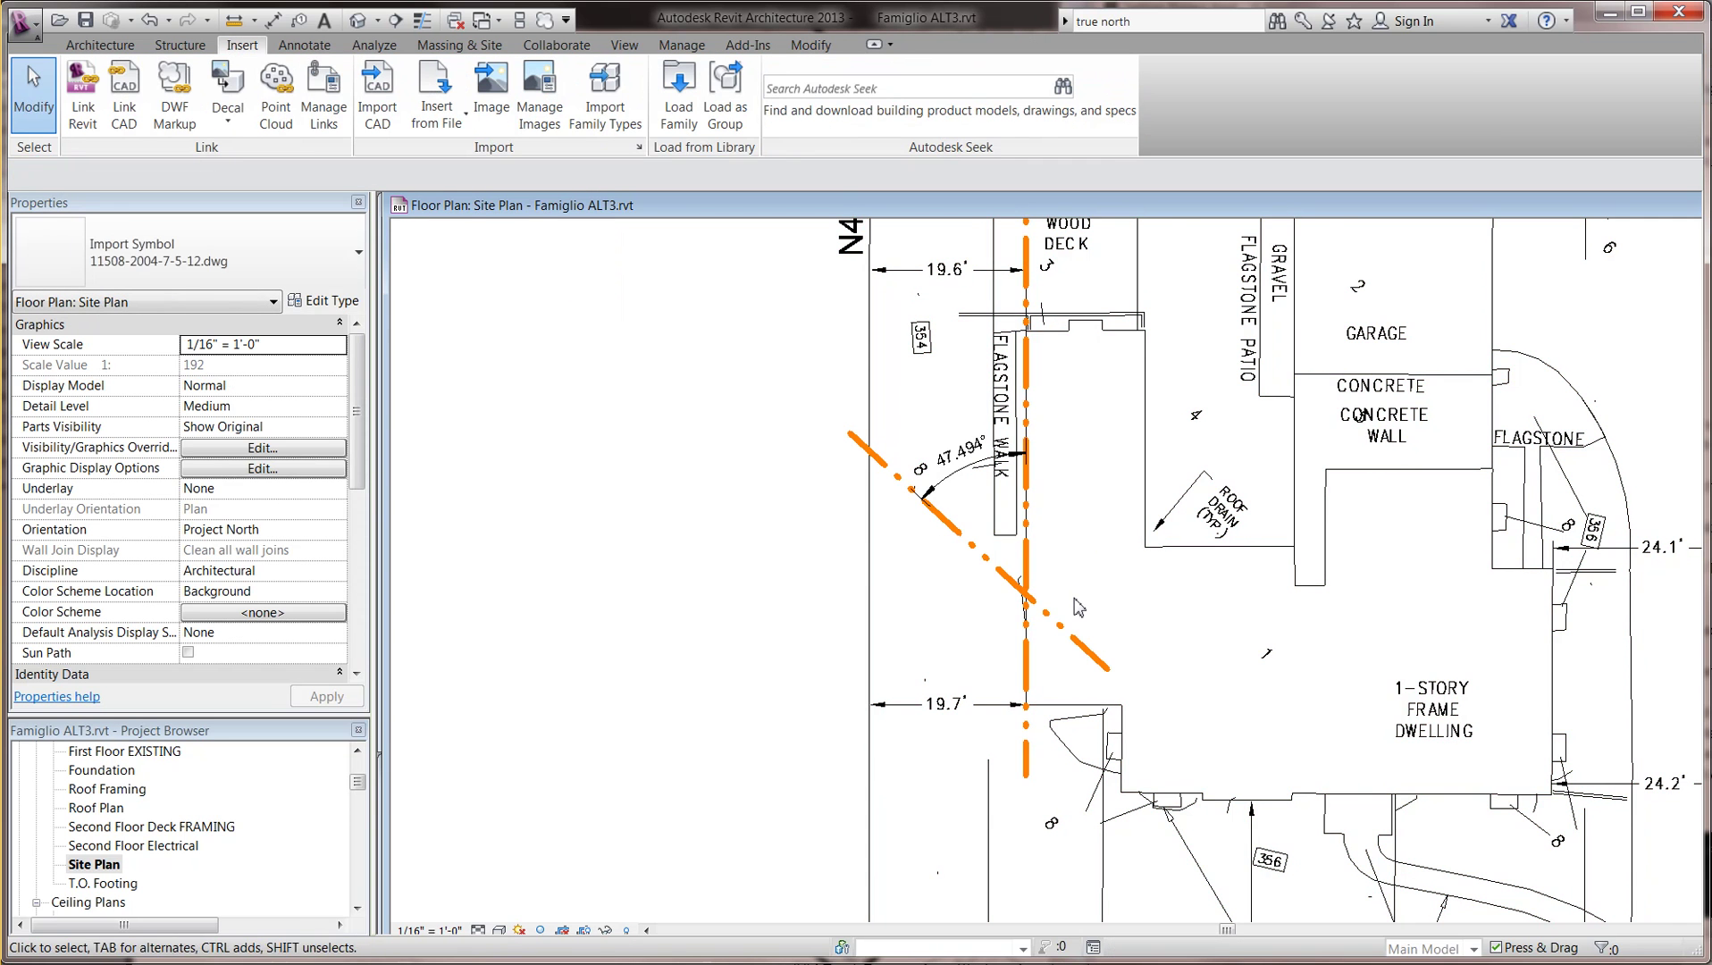
Move the rotated survey drawing closer to the building model so that Jamestown Road overlaps the building.
scroll(1081, 603, "down", 4)
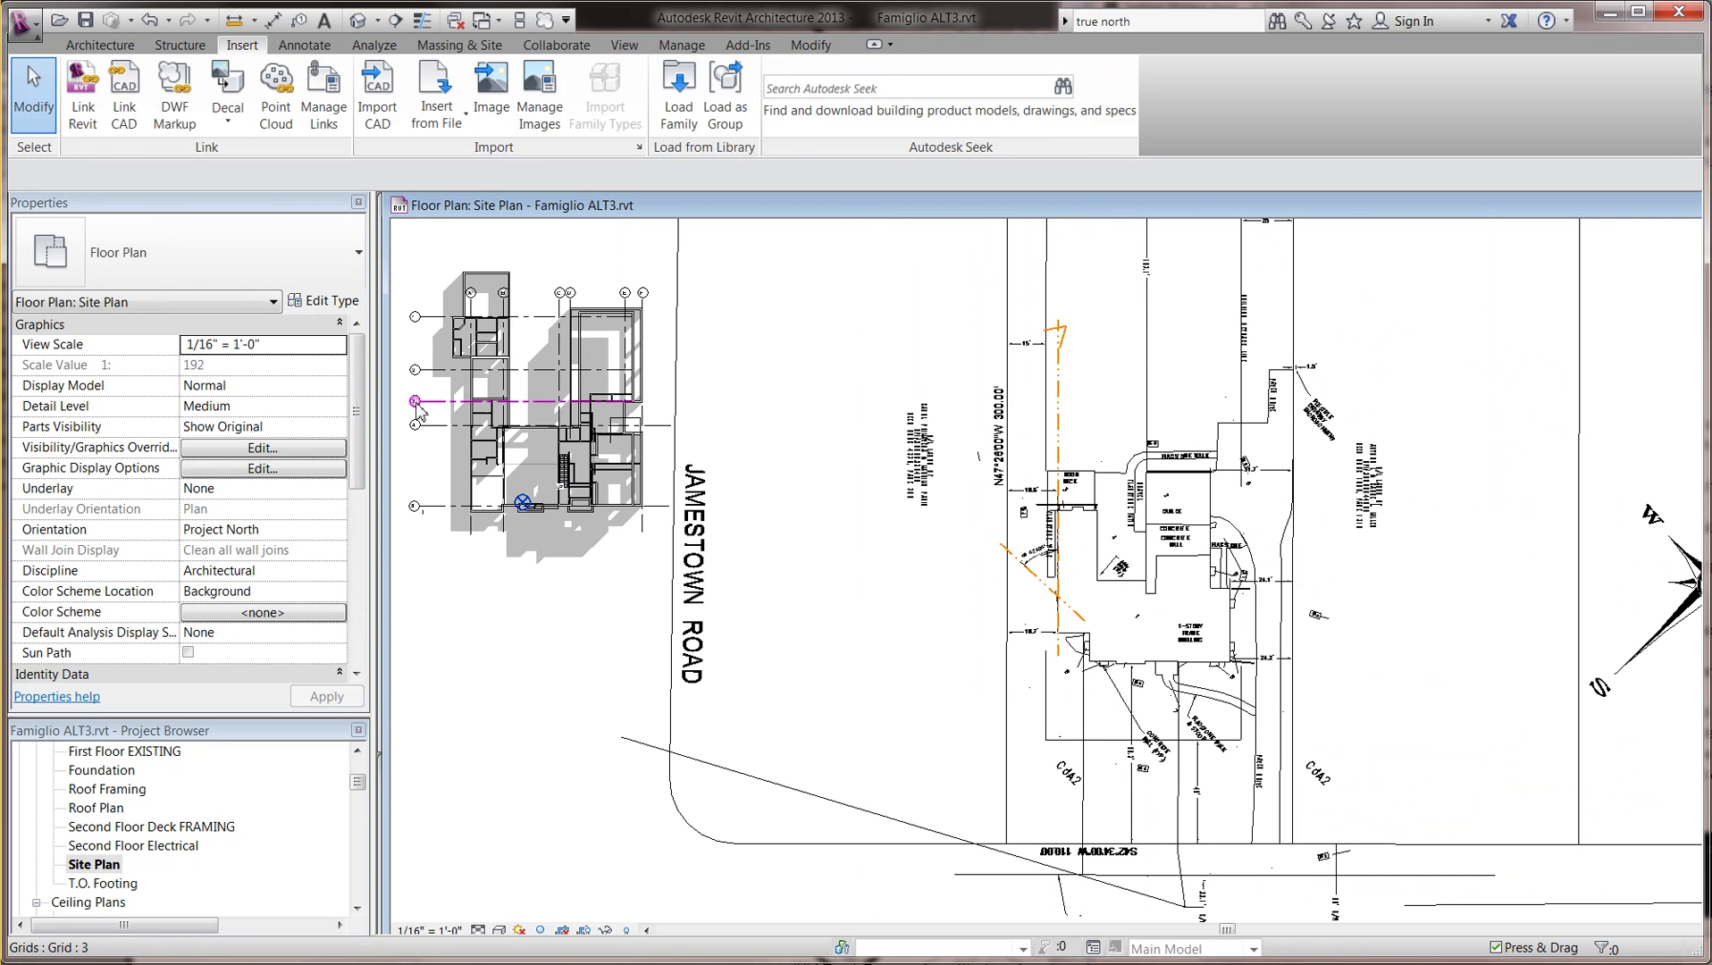
left_click(1142, 586)
left_click_drag(1142, 586, 411, 336)
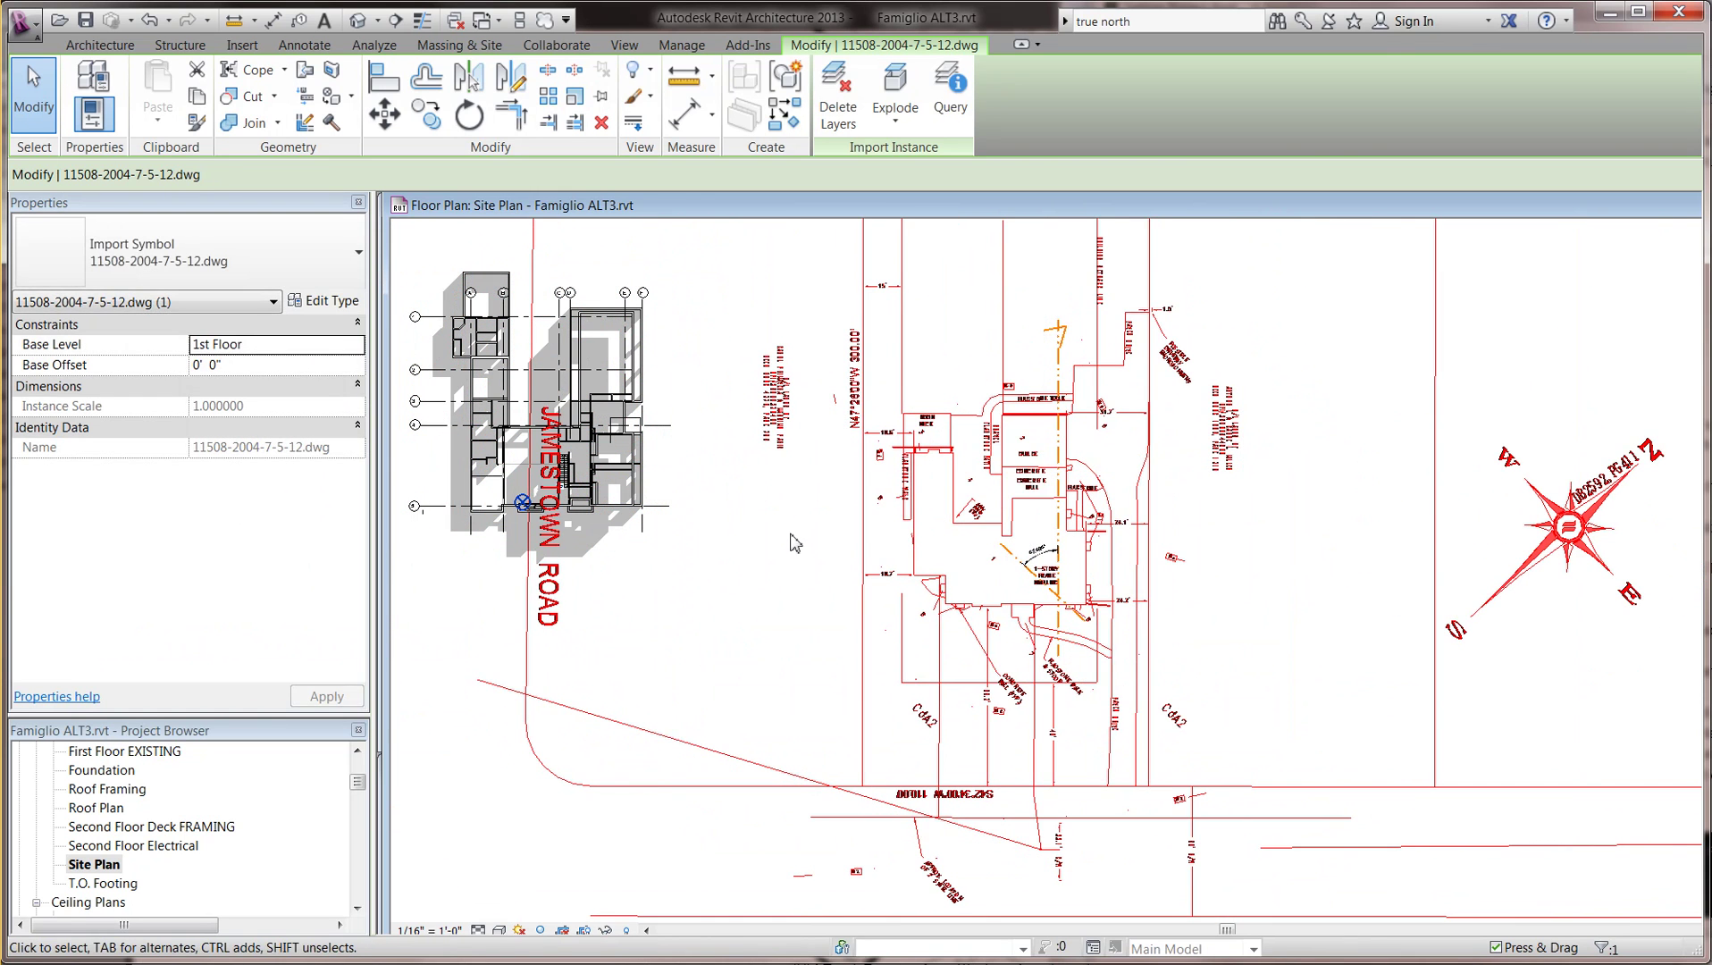
left_click(795, 506)
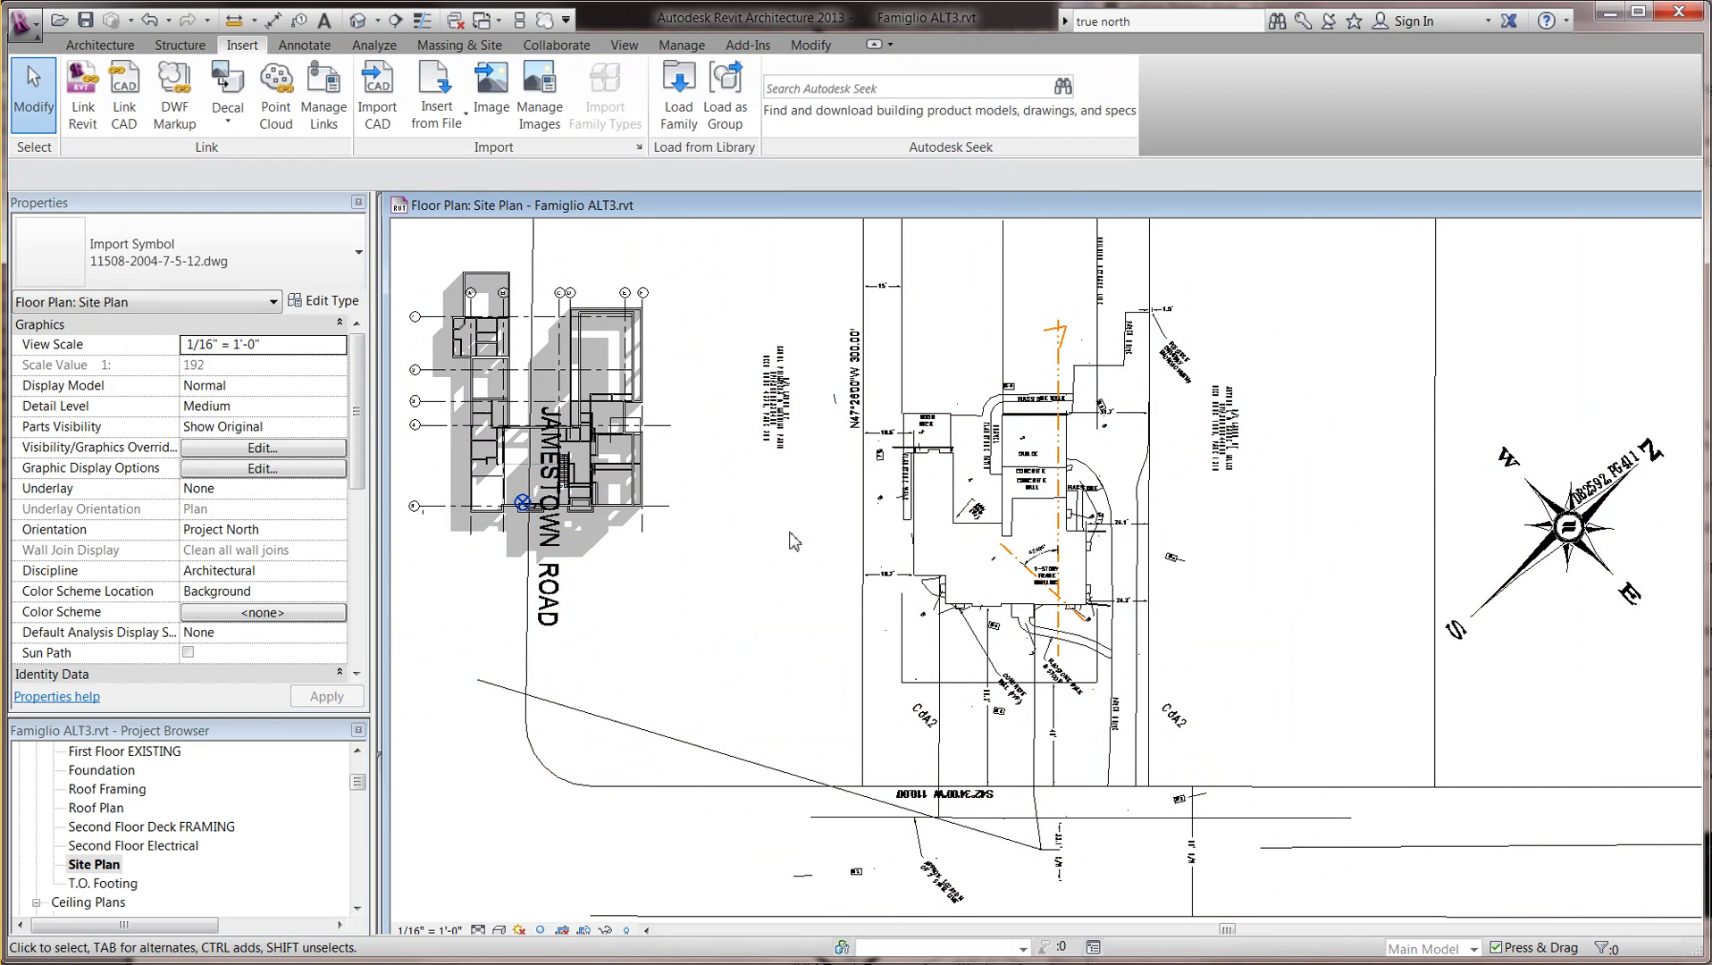
Set the site plan's orientation to True North and check the direction of the survey's compass rose.
left_click(287, 530)
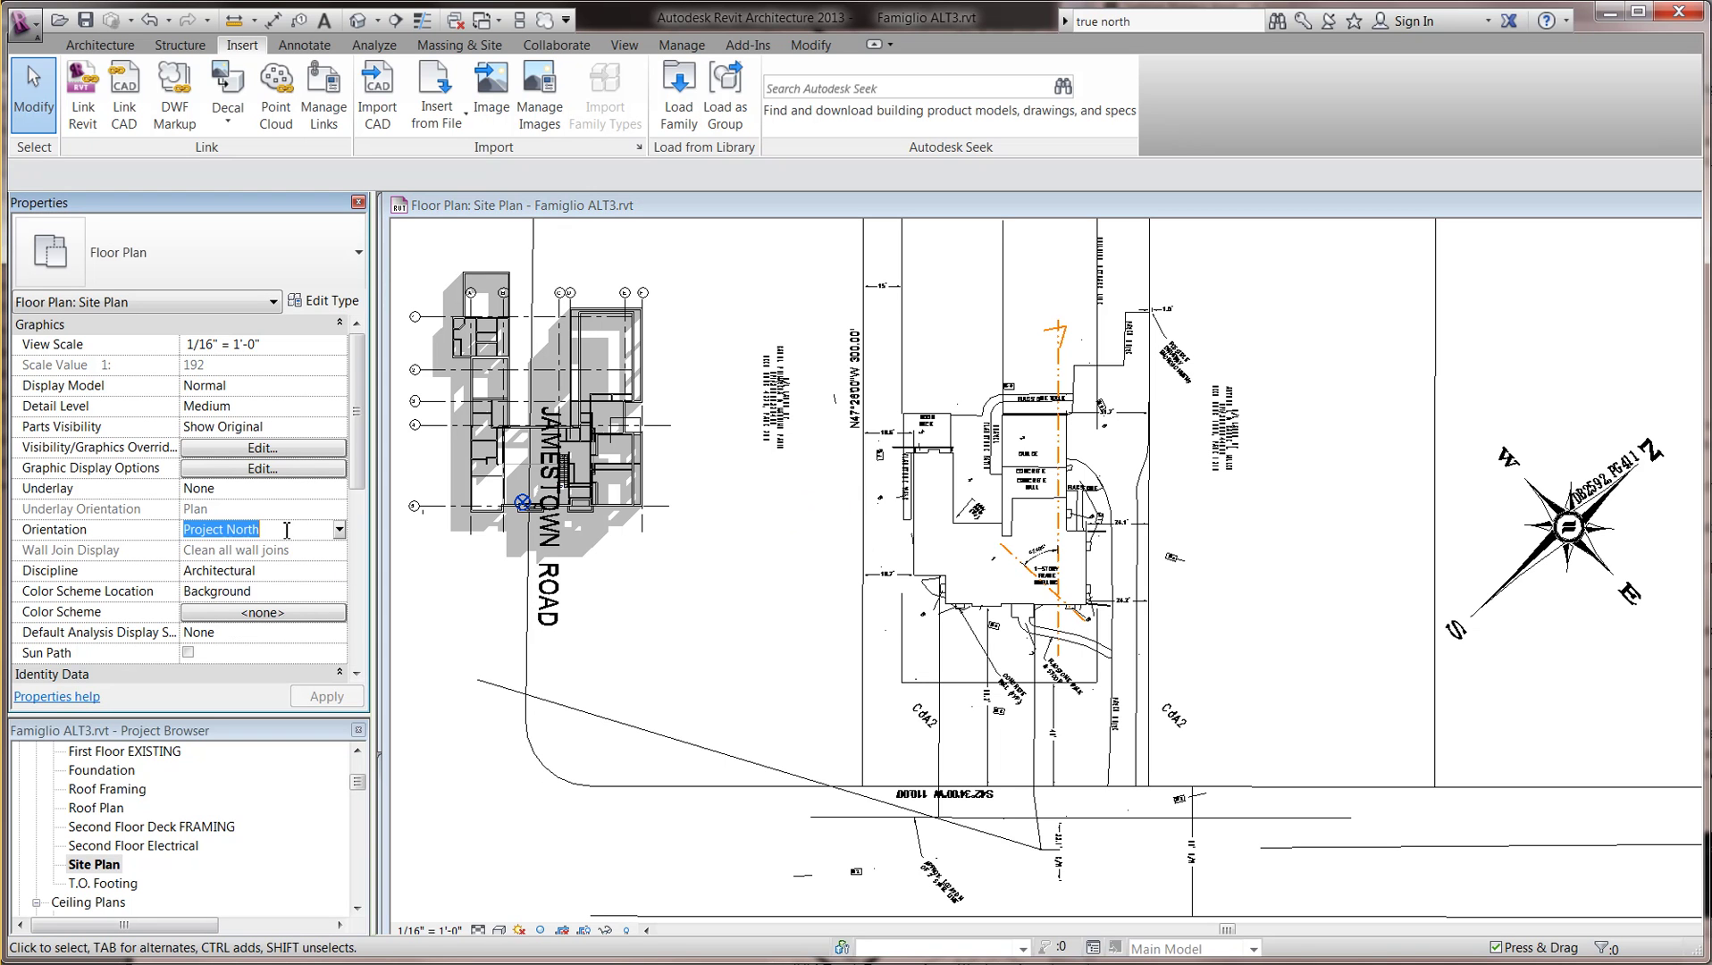
left_click(339, 530)
left_click(230, 572)
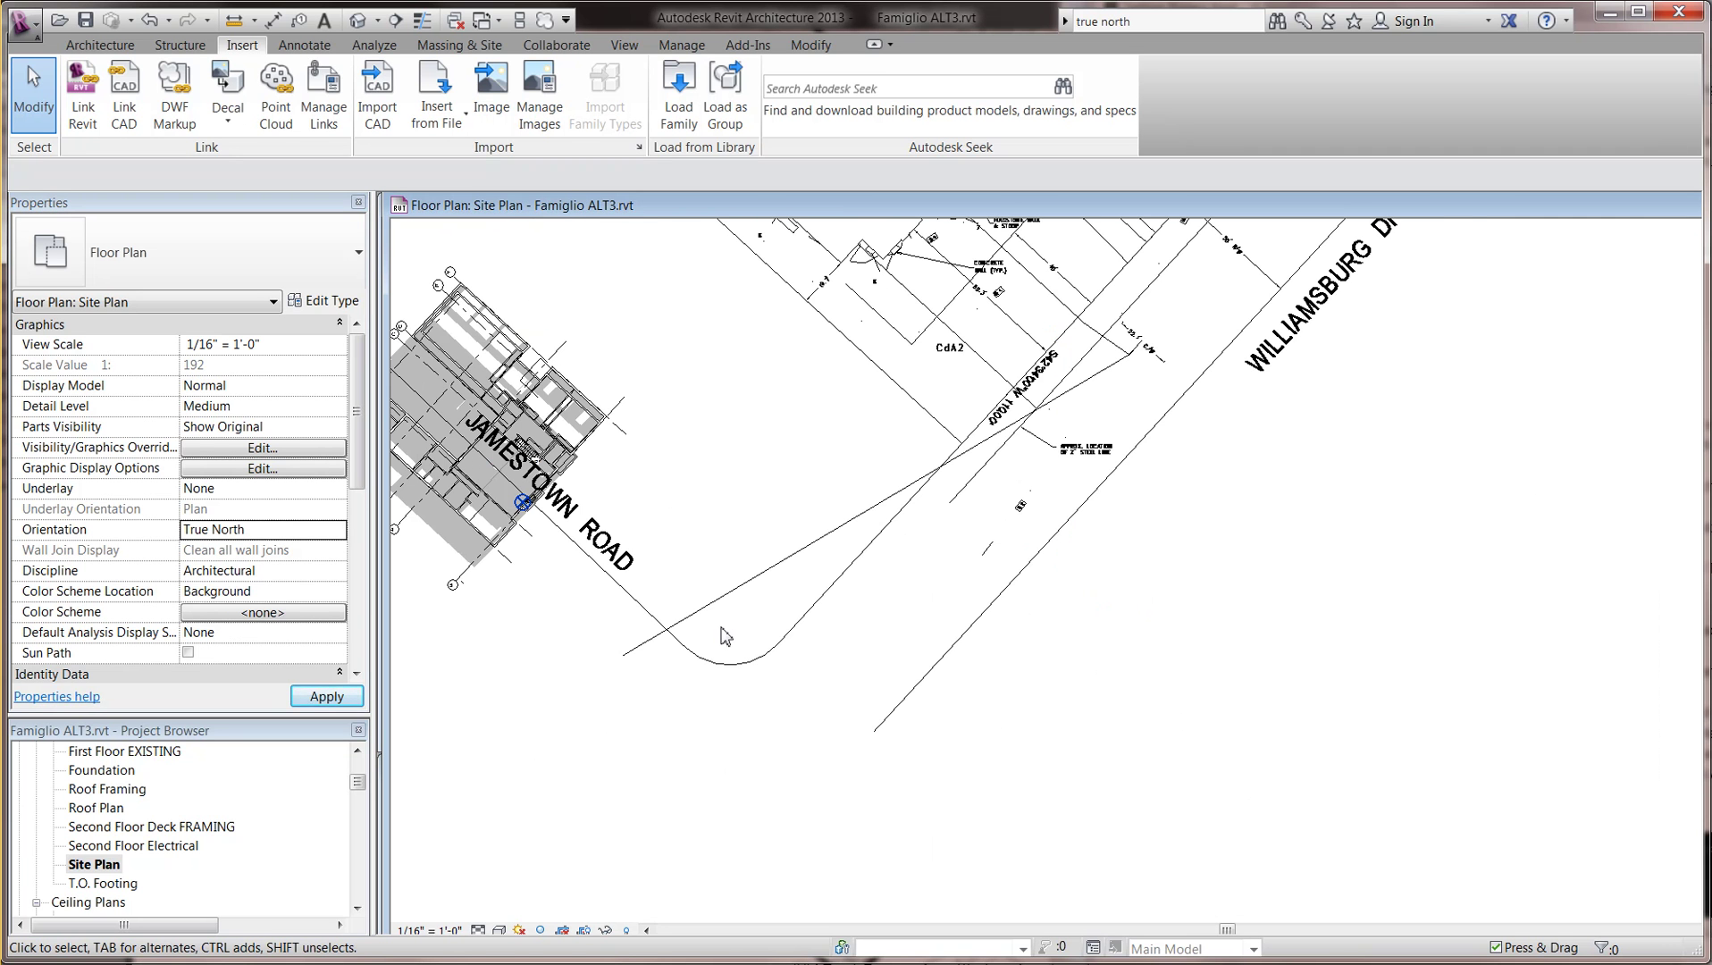
scroll(1239, 513, "down", 5)
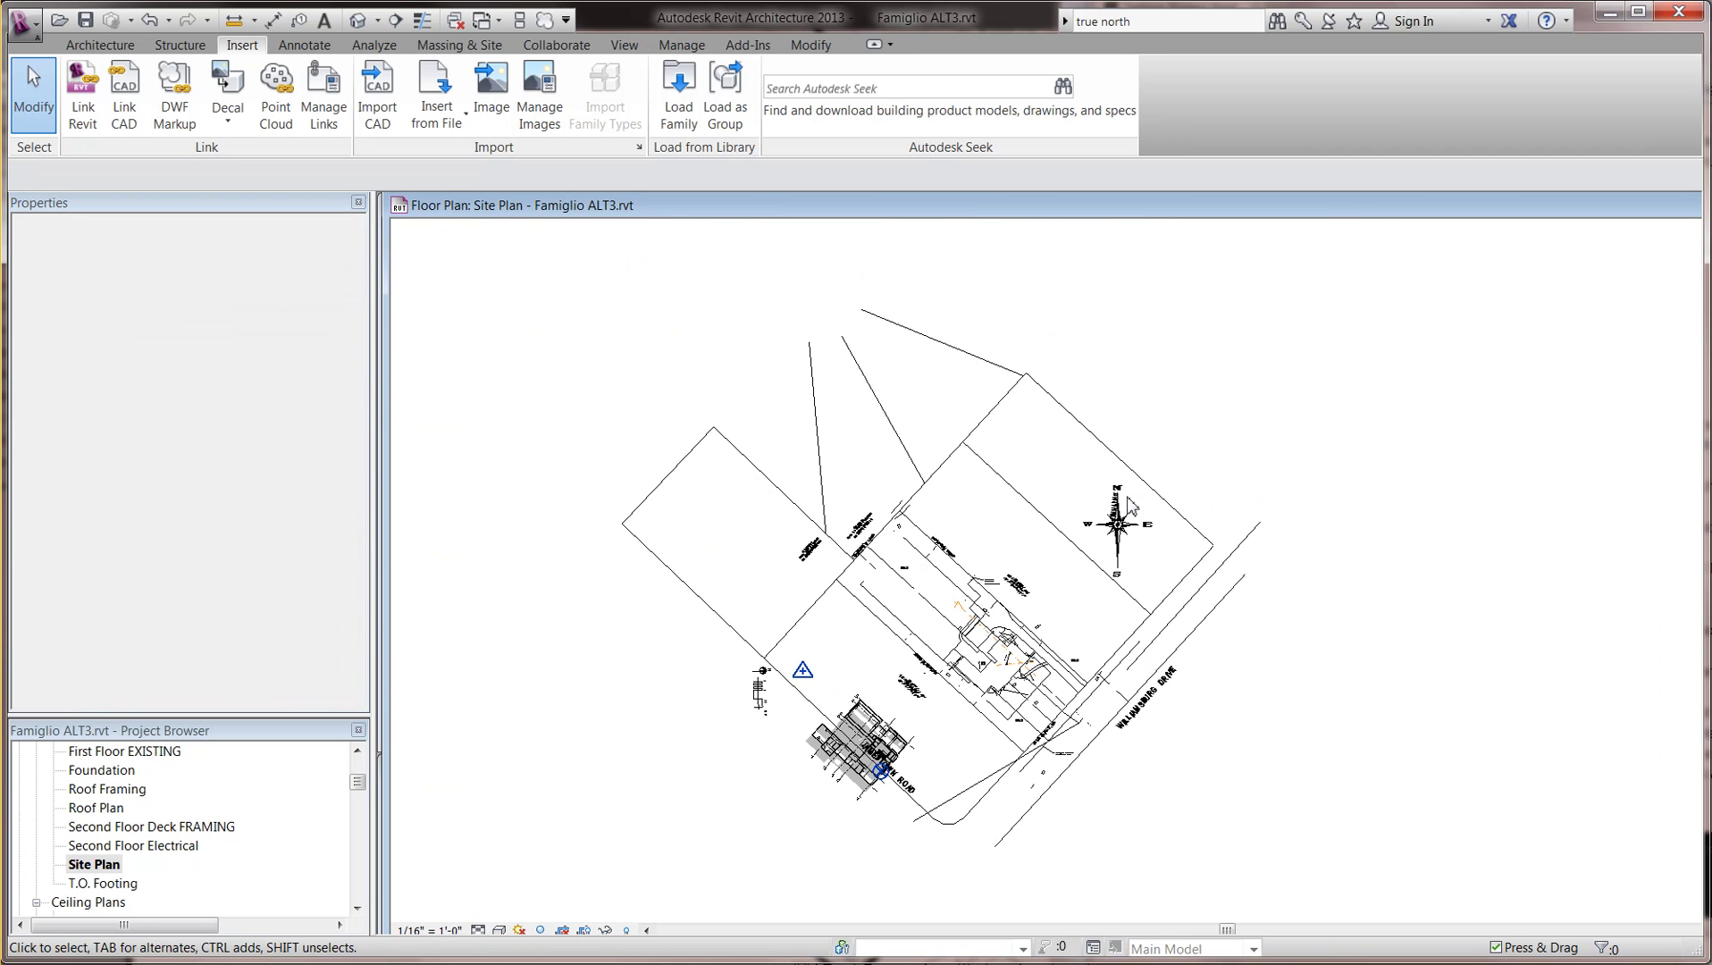
scroll(1126, 527, "up", 3)
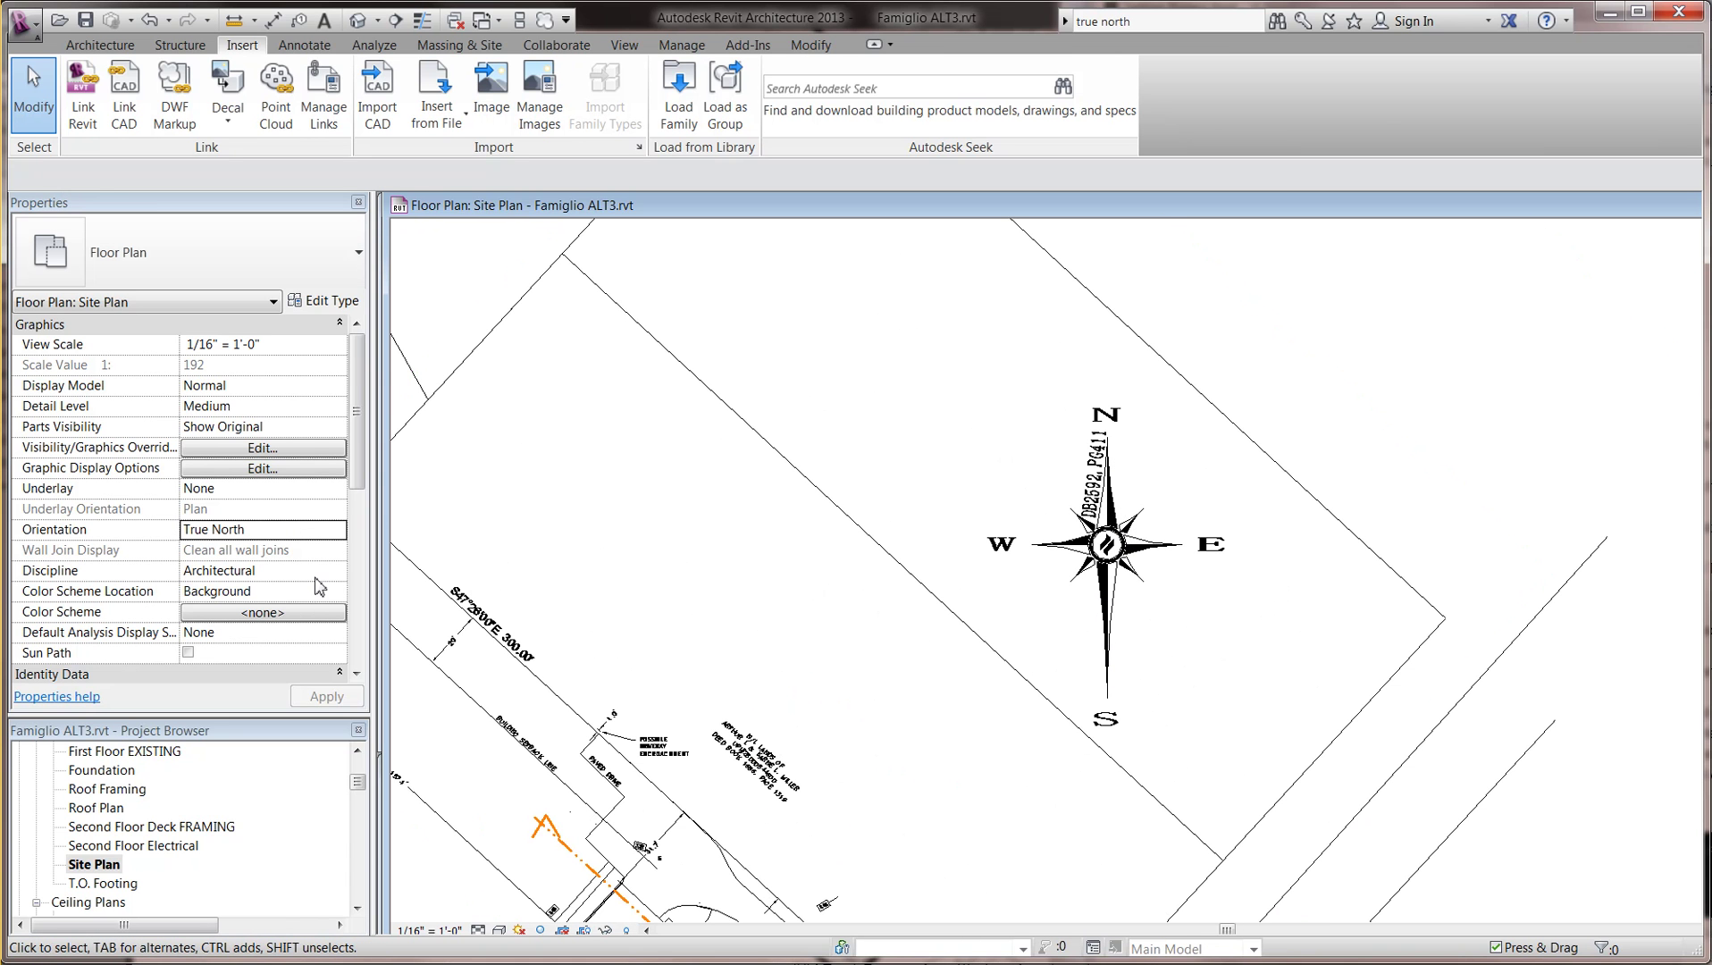
Return the site plan's orientation to Project North and inspect the building beside the survey.
left_click(324, 530)
left_click(339, 530)
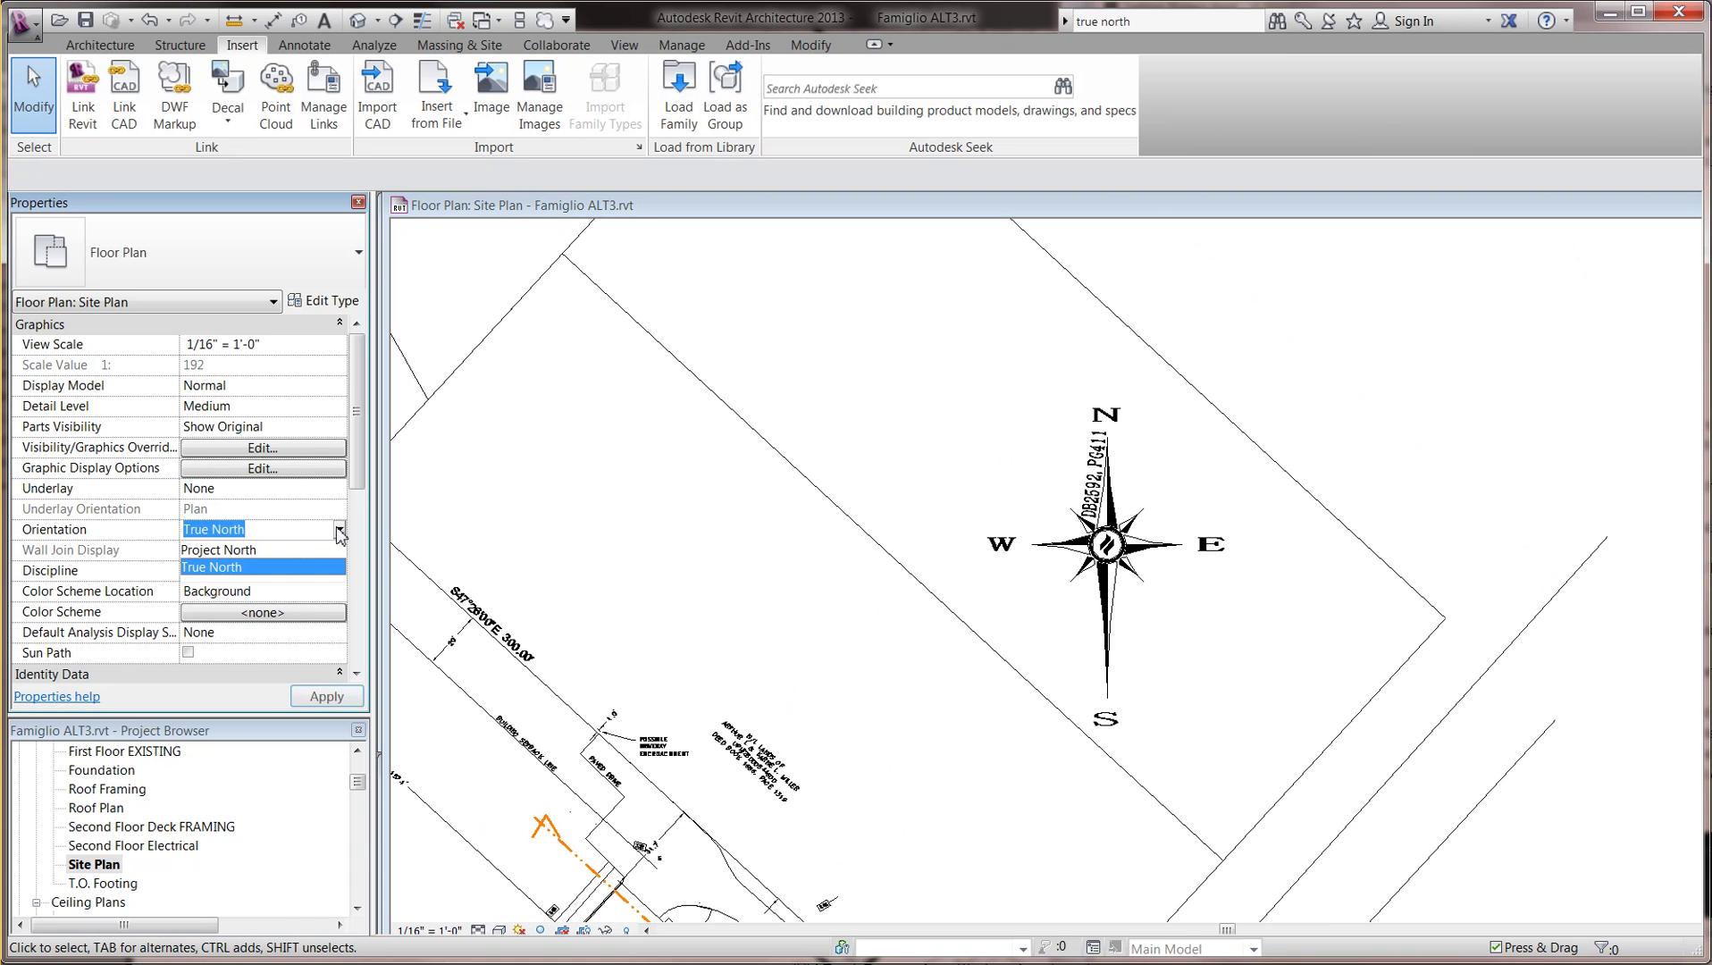
left_click(220, 550)
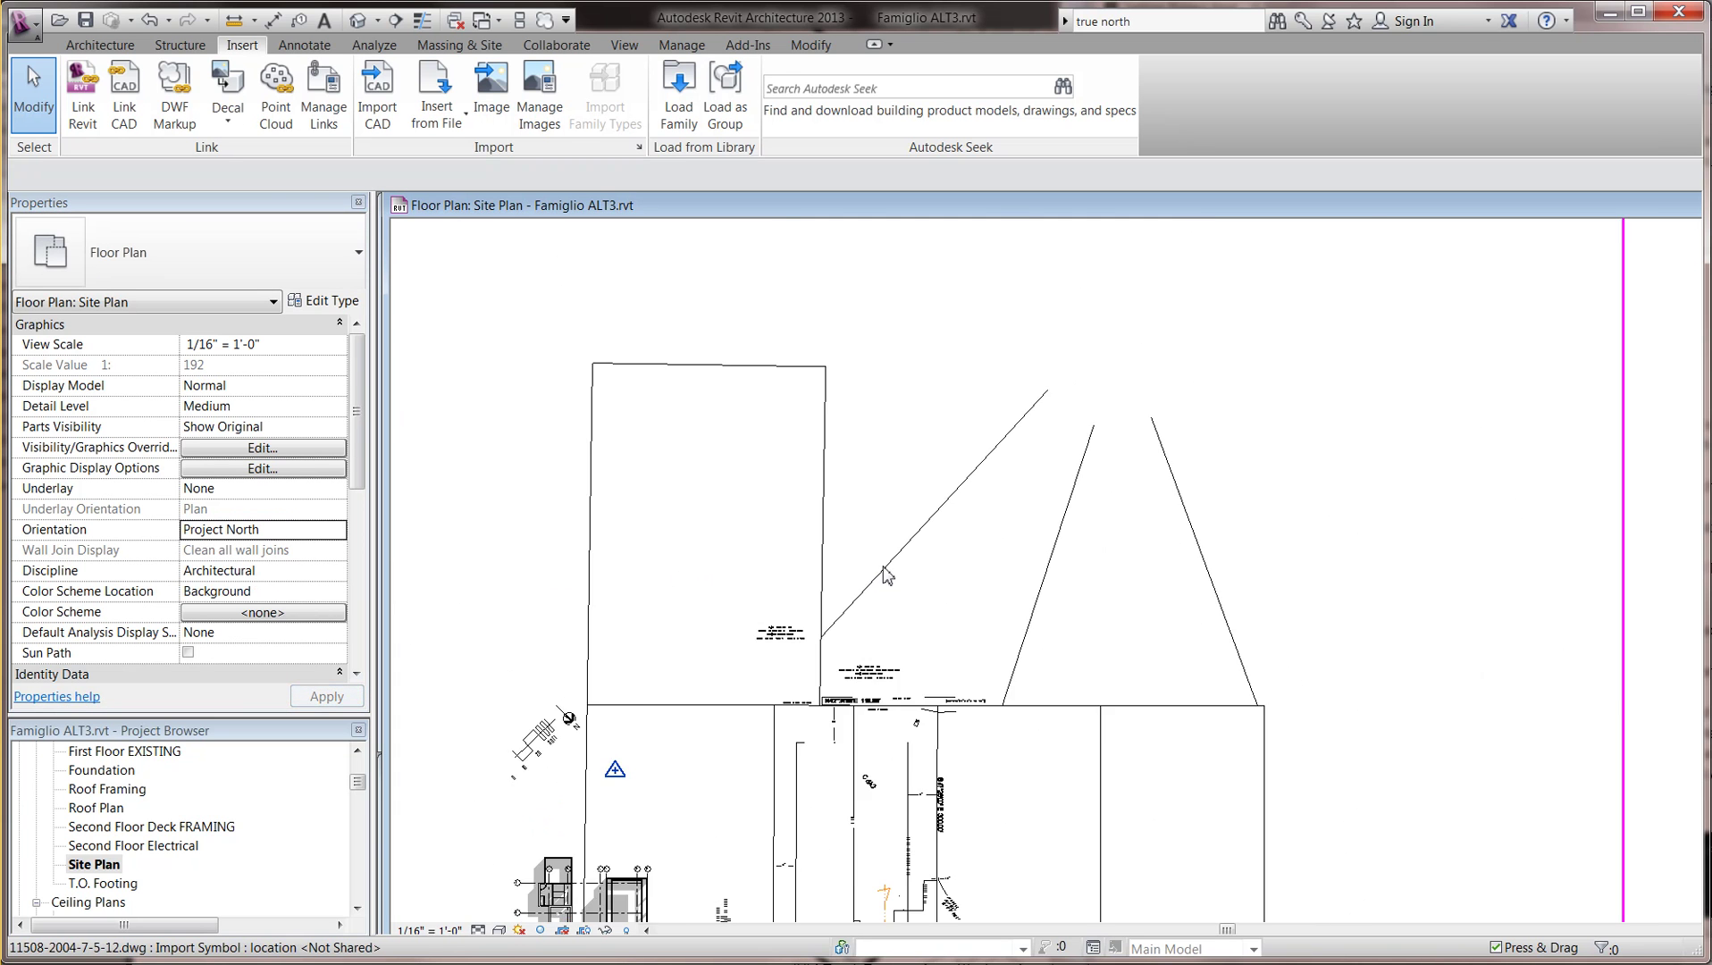
scroll(888, 577, "down", 2)
middle_click_drag(887, 576, 840, 536)
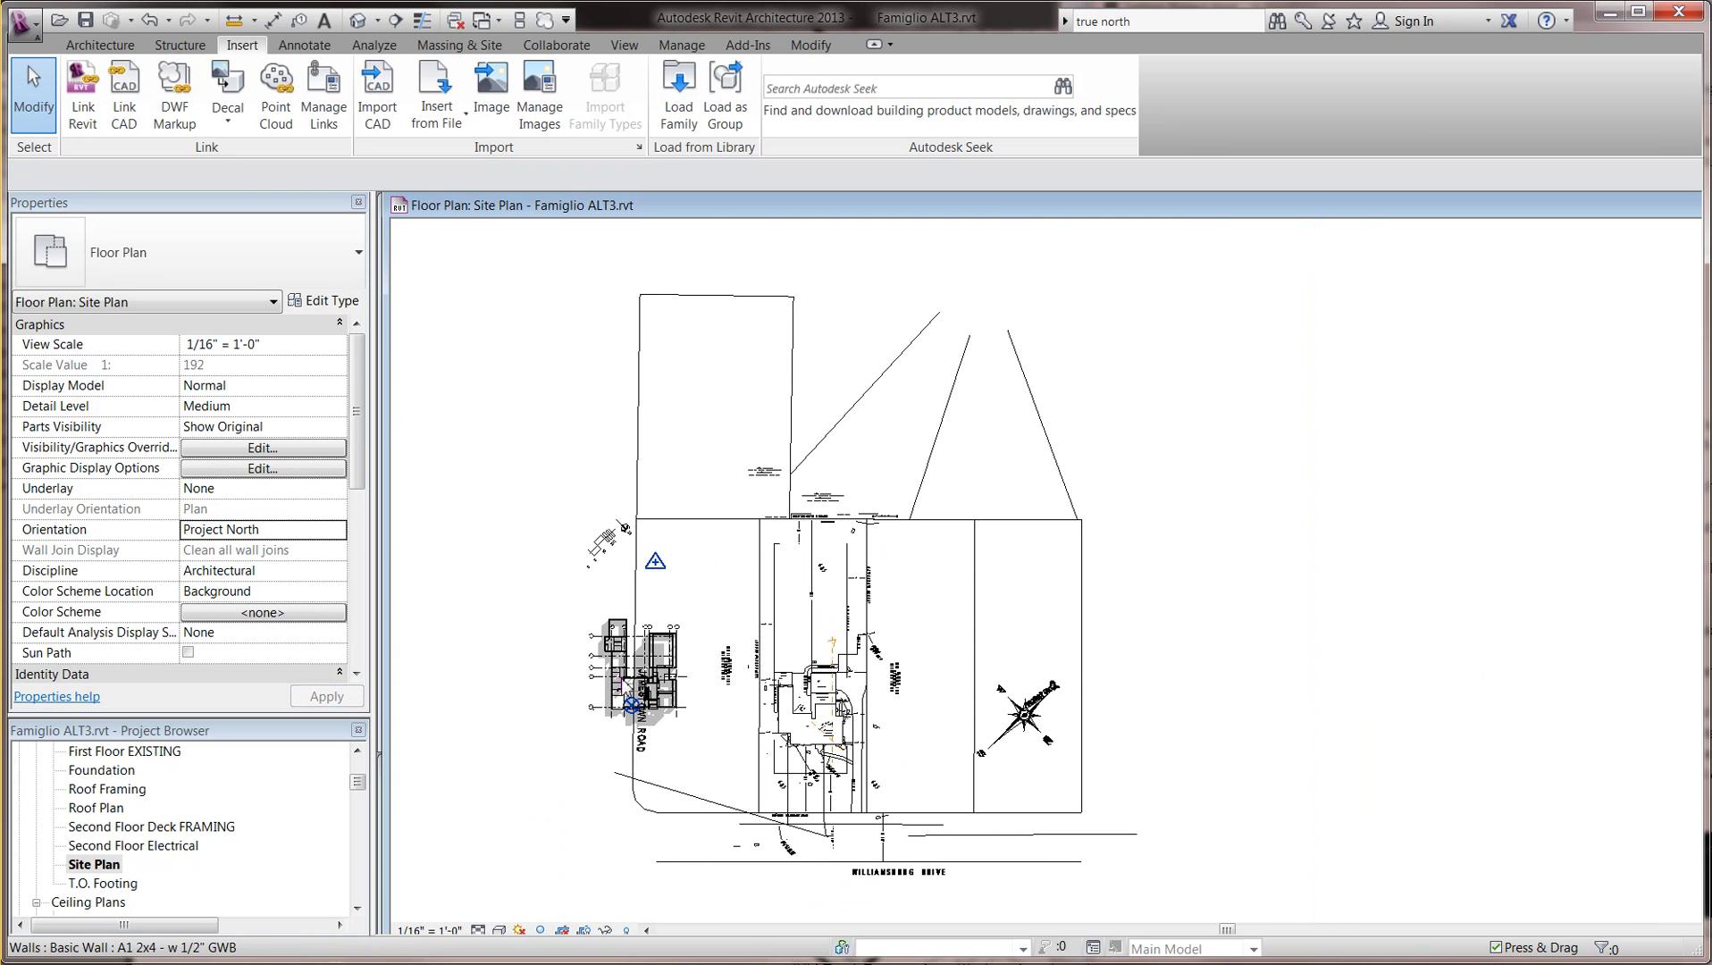
scroll(589, 668, "up", 5)
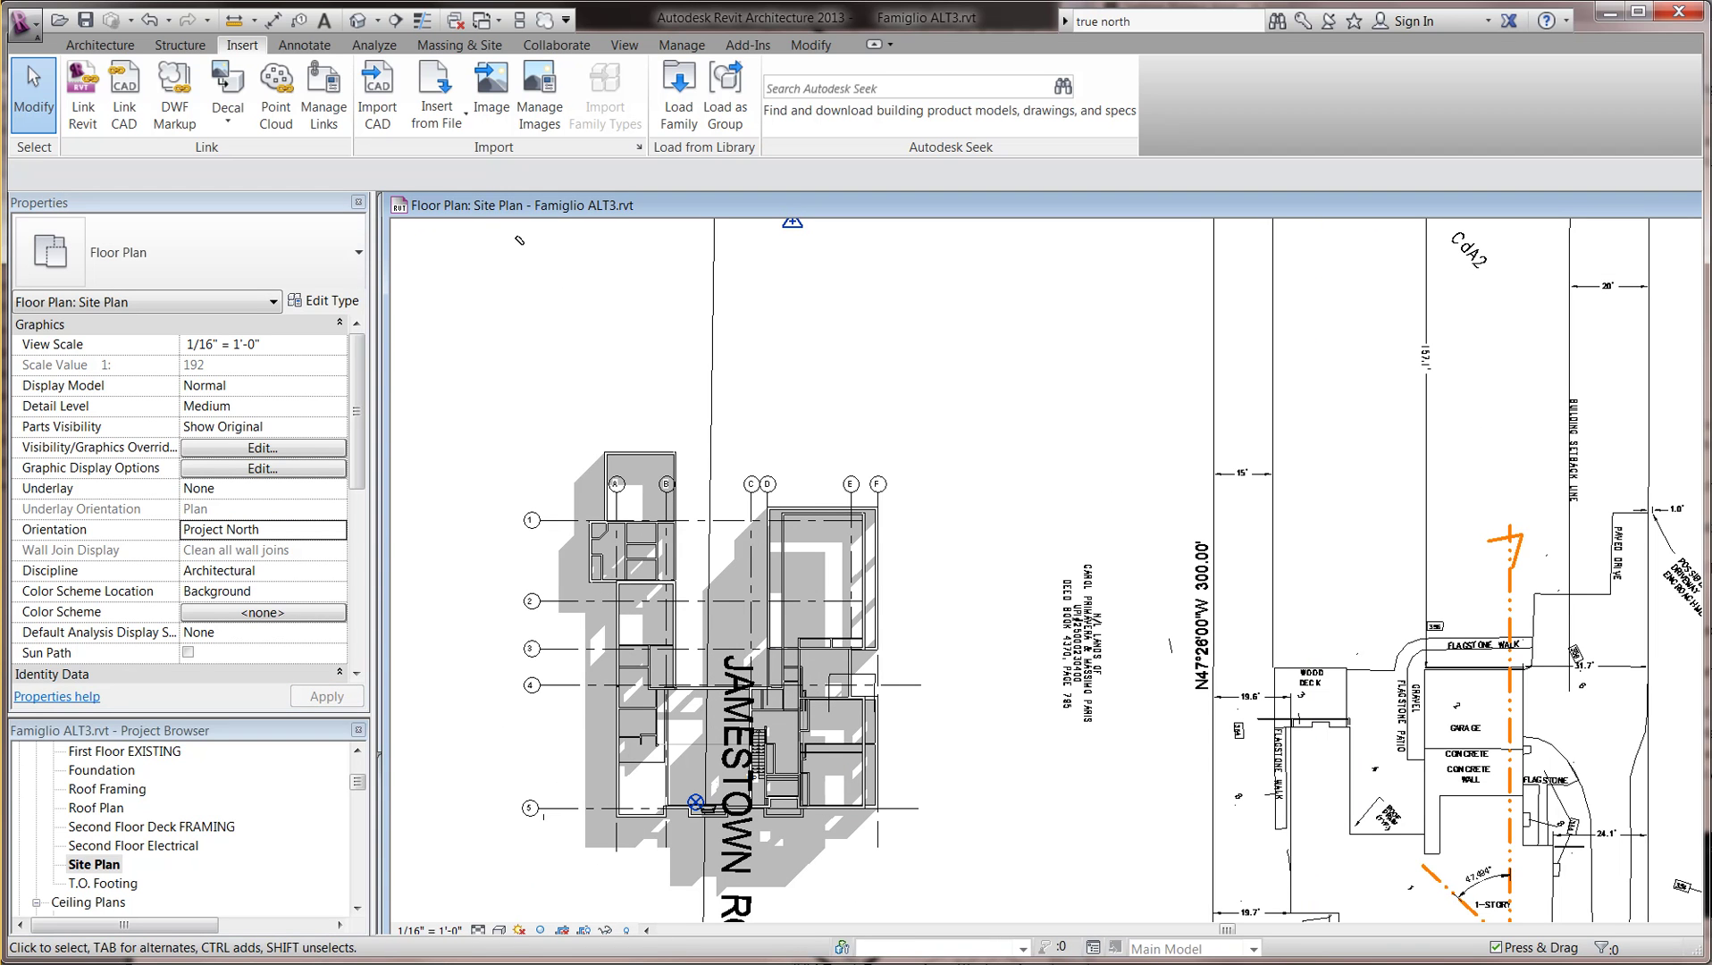